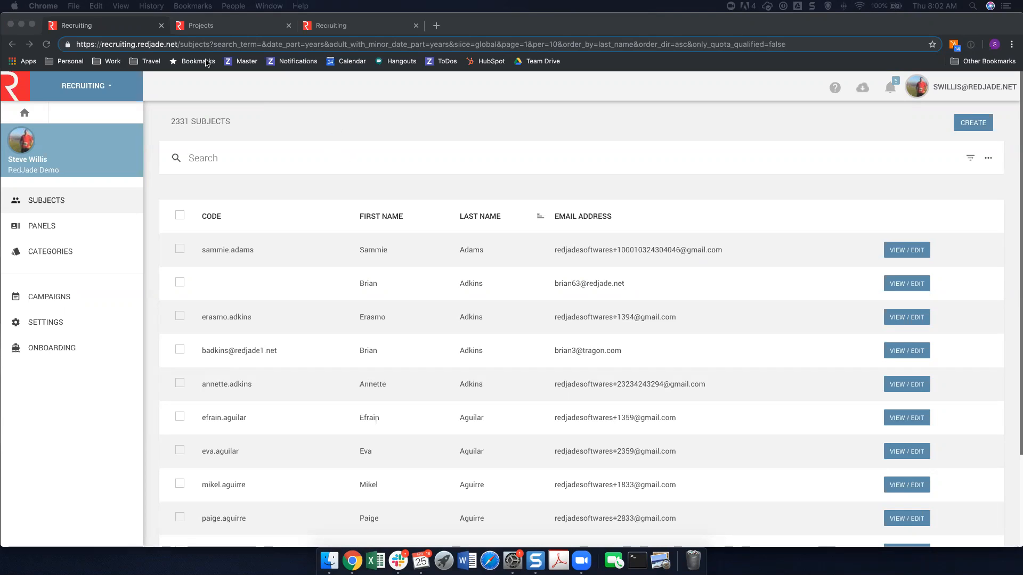
pyautogui.click(306, 112)
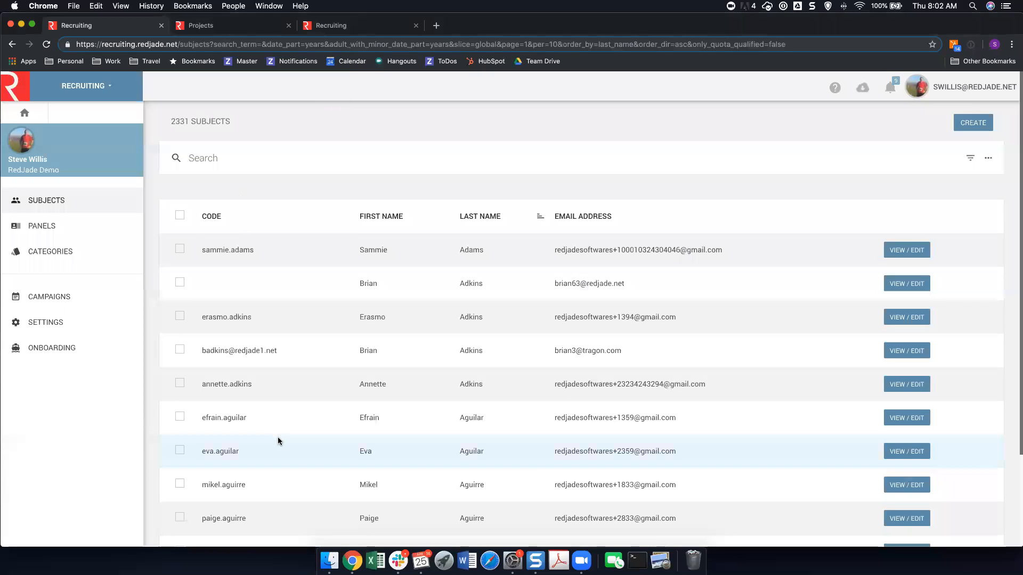
pyautogui.scroll(-2, 433, 240)
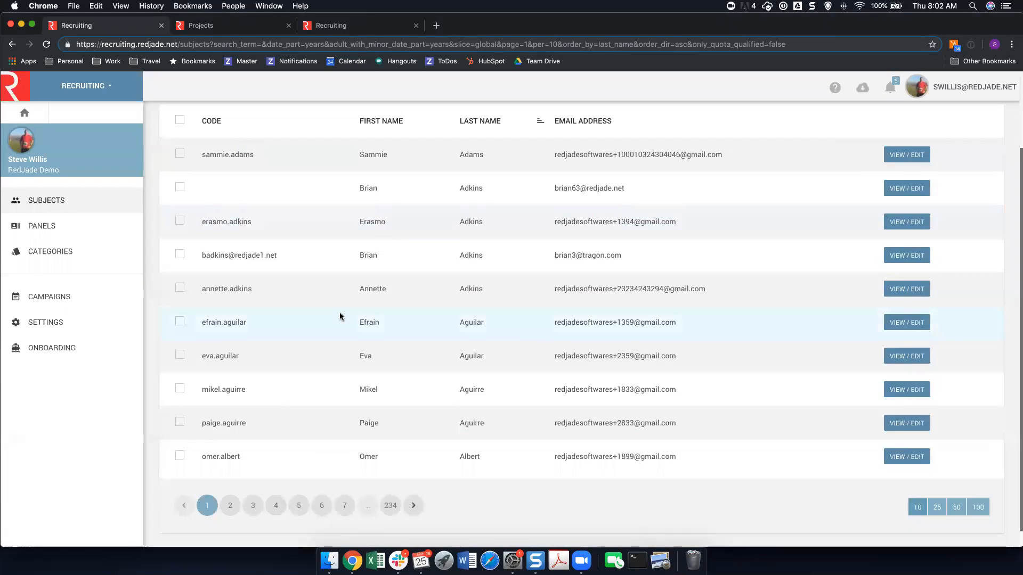
pyautogui.scroll(1, 339, 312)
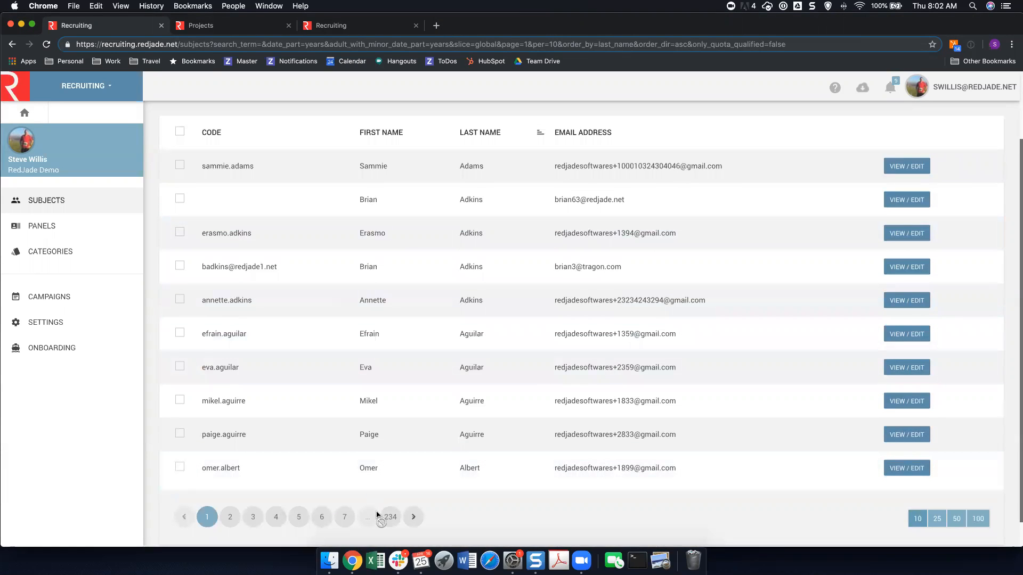
pyautogui.scroll(2, 341, 226)
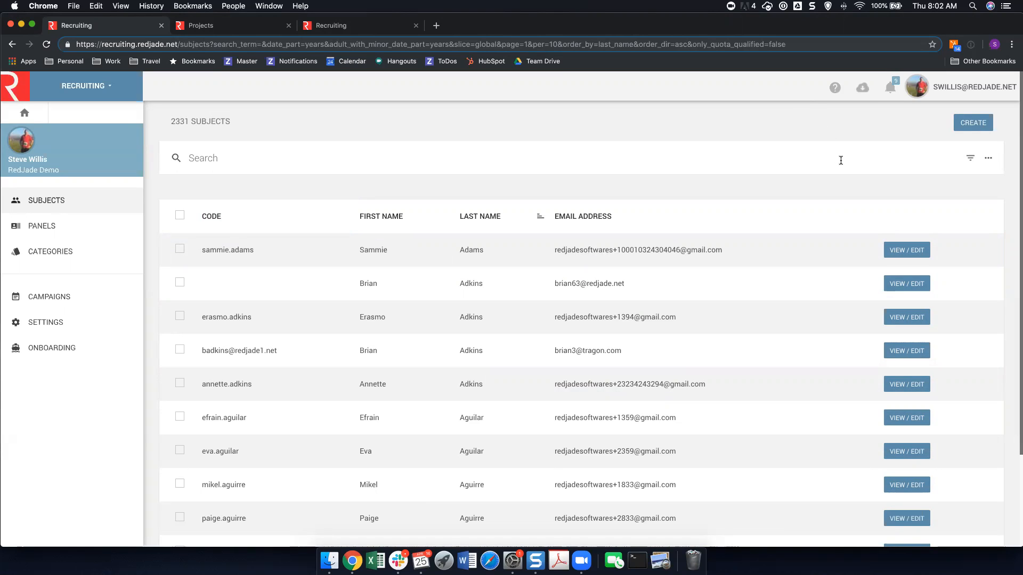
# Filter the subject list by the Male gender demographic, and clear that filter again.
pyautogui.click(969, 164)
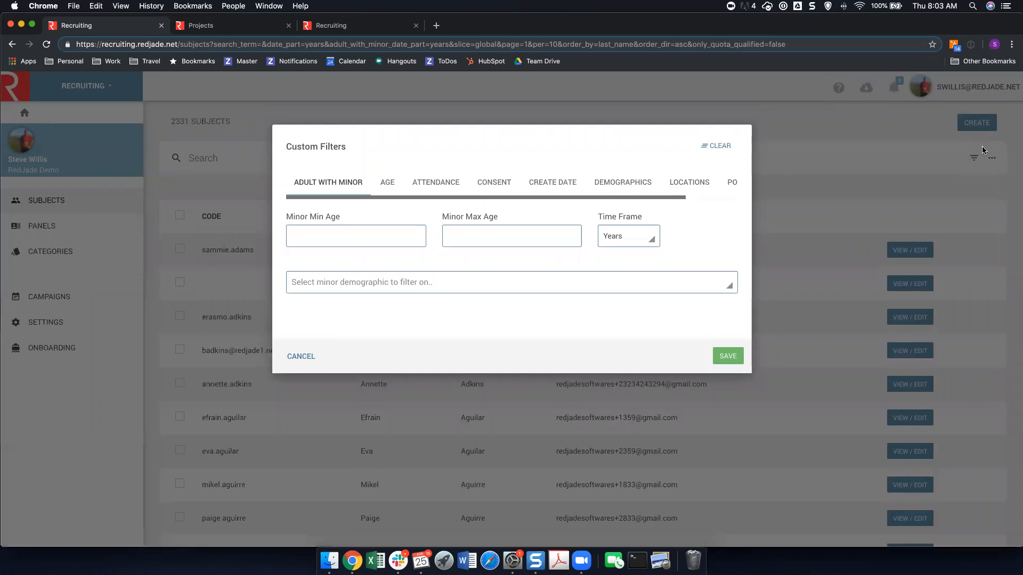
pyautogui.click(633, 188)
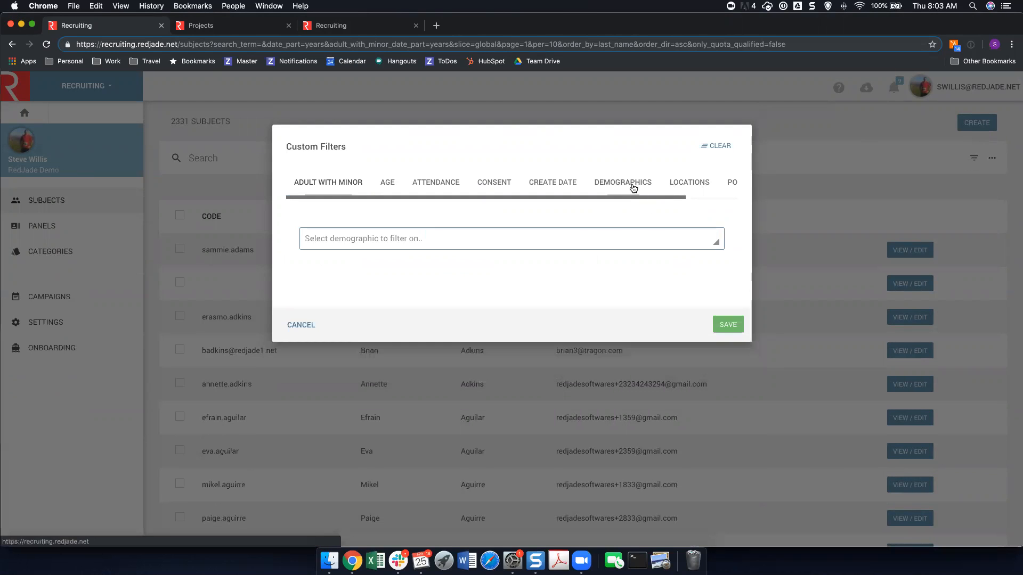
pyautogui.click(475, 243)
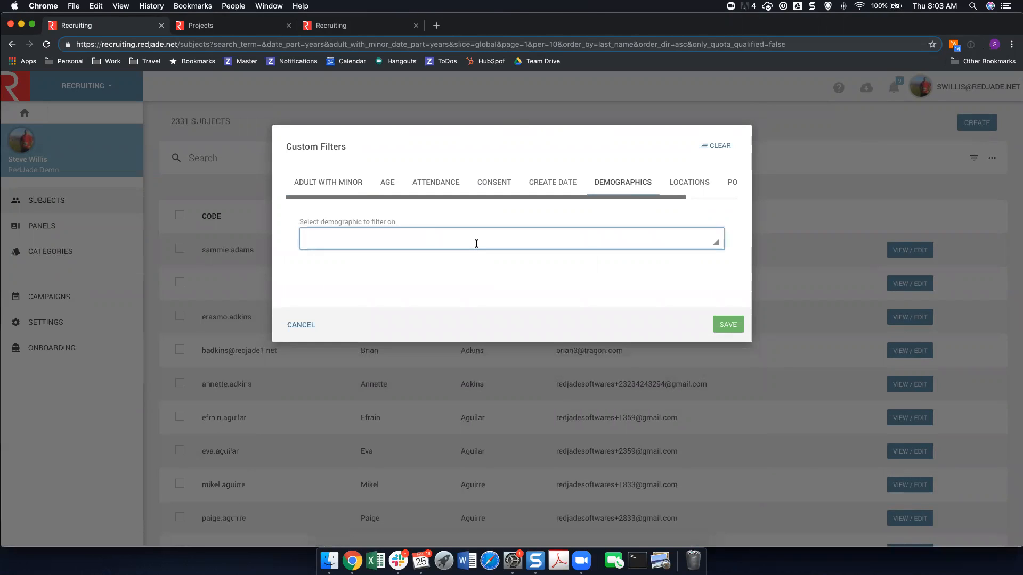
pyautogui.write('Males')
pyautogui.click(389, 266)
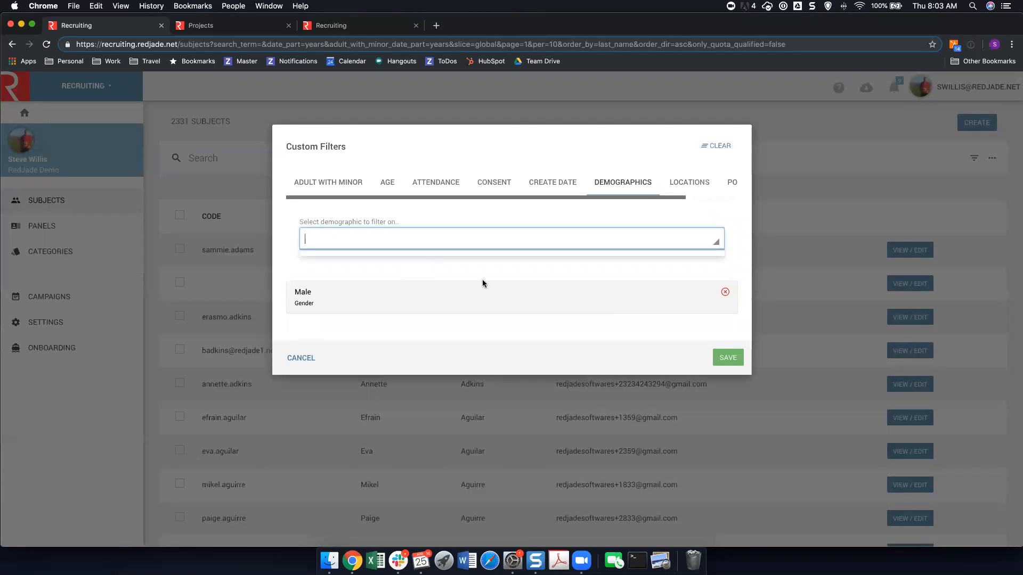
pyautogui.click(728, 358)
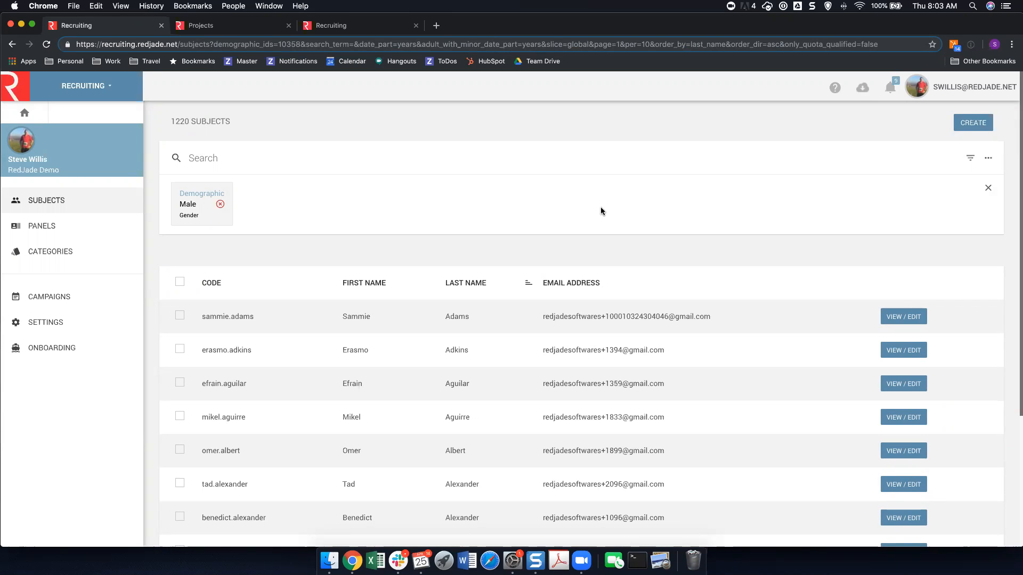
pyautogui.click(986, 188)
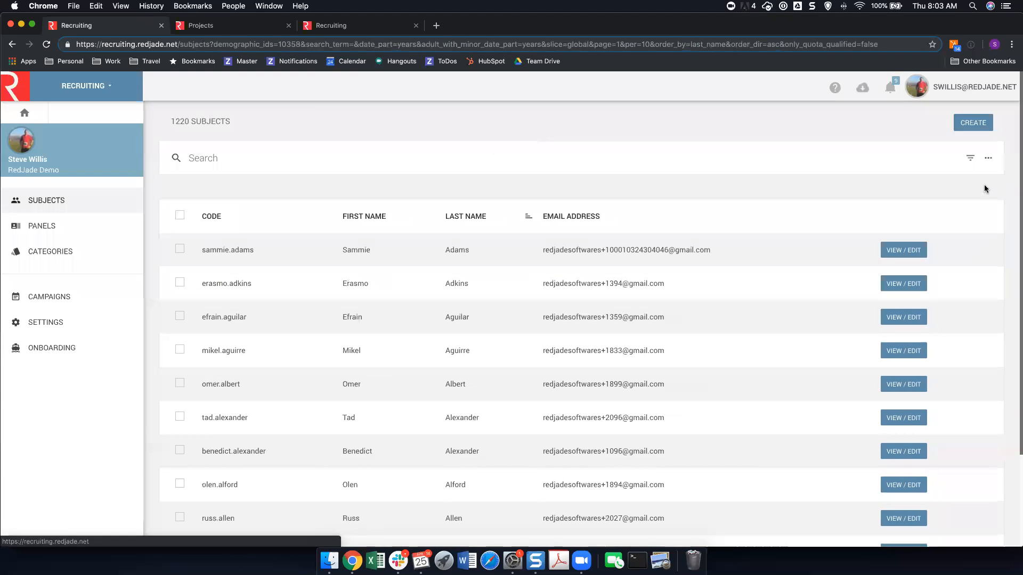
# Look at the subject list's additional actions and the favorite panels, and return to the subject list.
pyautogui.click(988, 159)
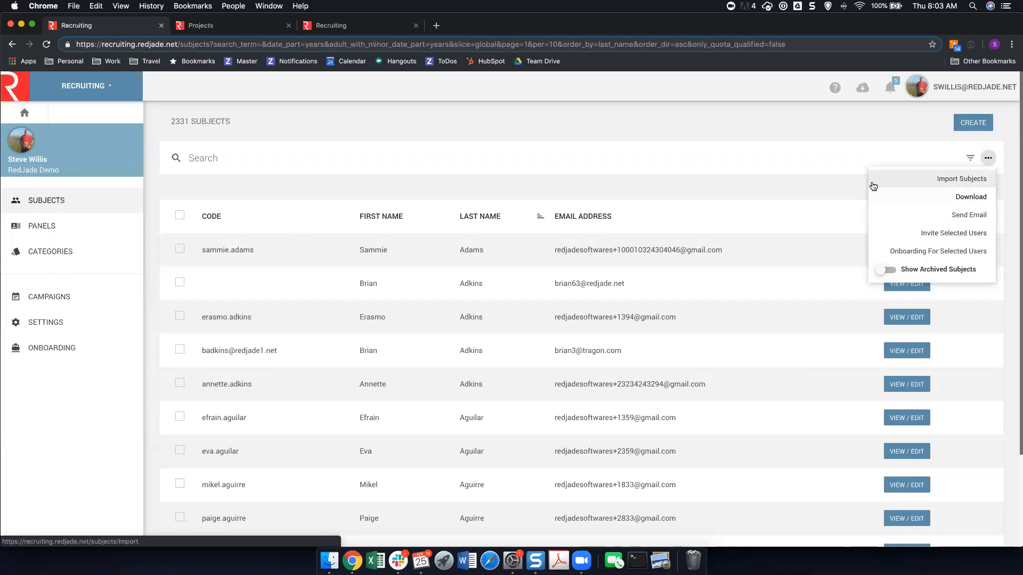
pyautogui.click(742, 136)
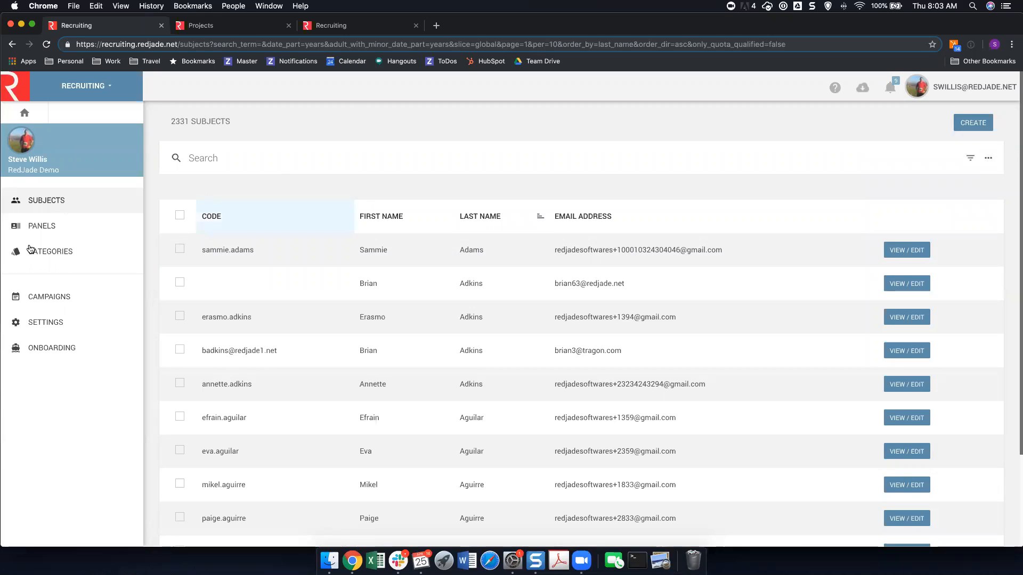
pyautogui.click(46, 223)
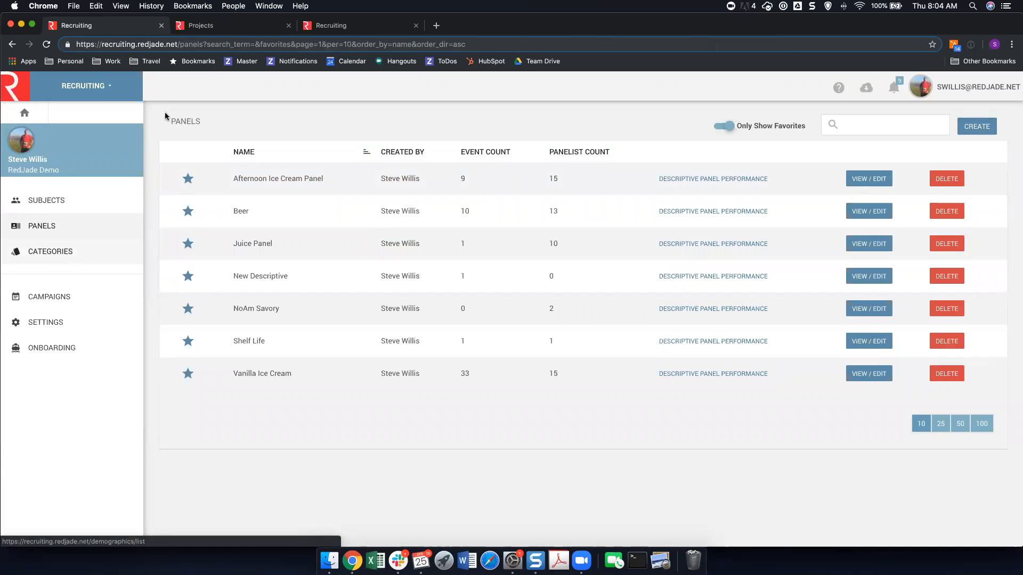
pyautogui.click(90, 211)
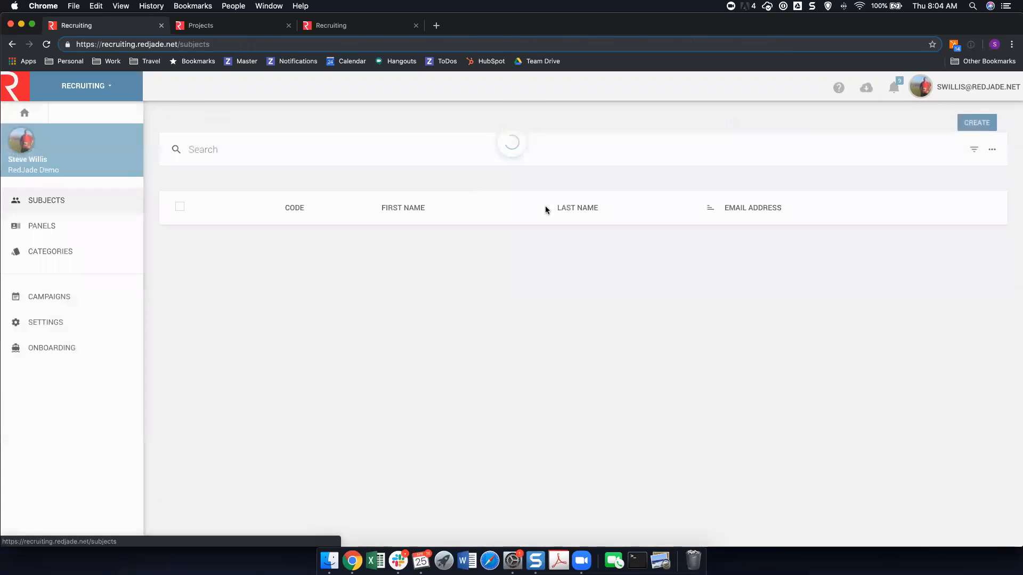
# Open the first subject's record and load more entries in the subject's history.
pyautogui.click(914, 250)
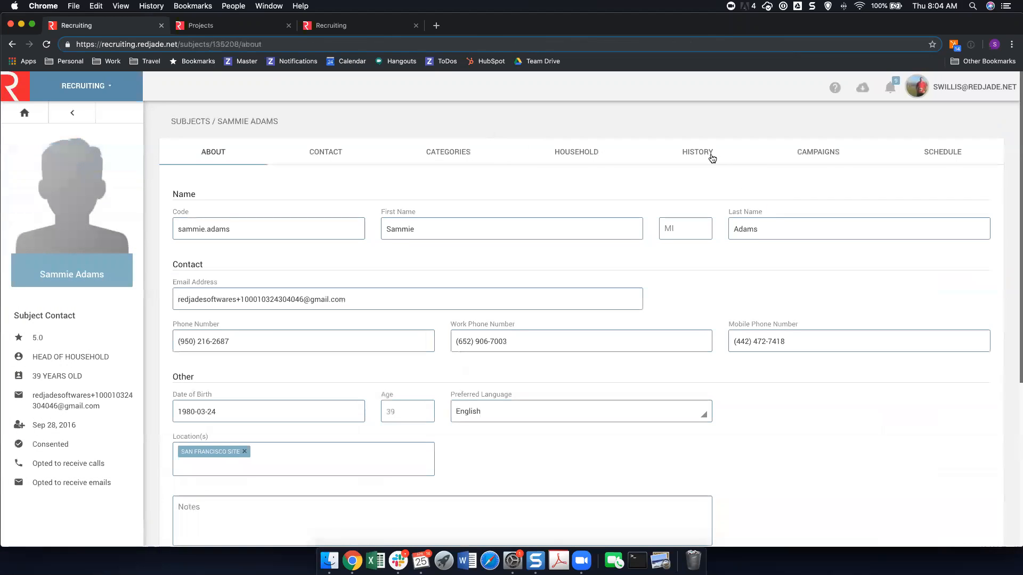
pyautogui.click(712, 158)
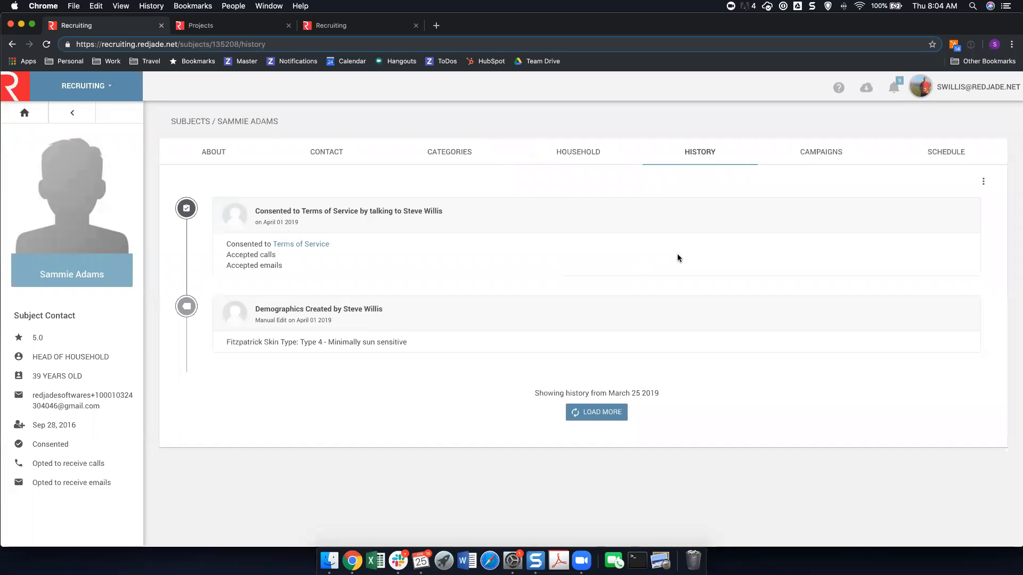
pyautogui.click(590, 416)
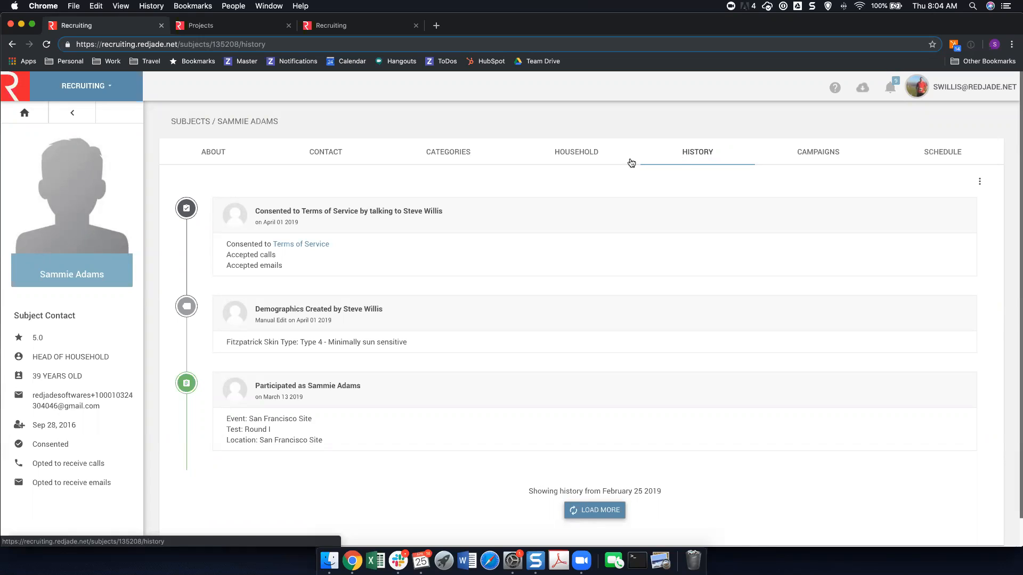
# Set the subject's Yogurt Brand MO demographic to Chobani, submit the change, and return to the subject list.
pyautogui.click(453, 159)
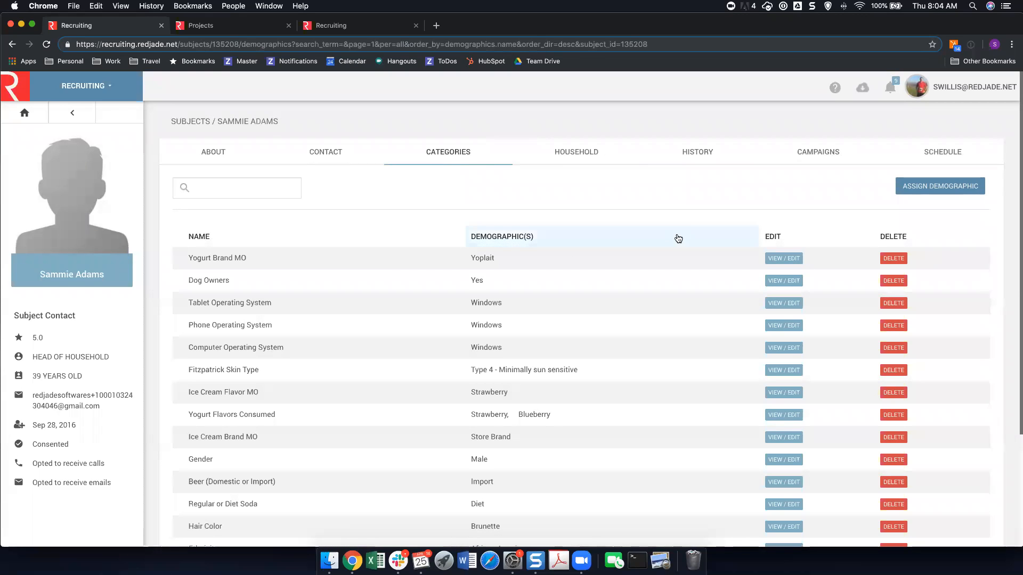
pyautogui.click(775, 259)
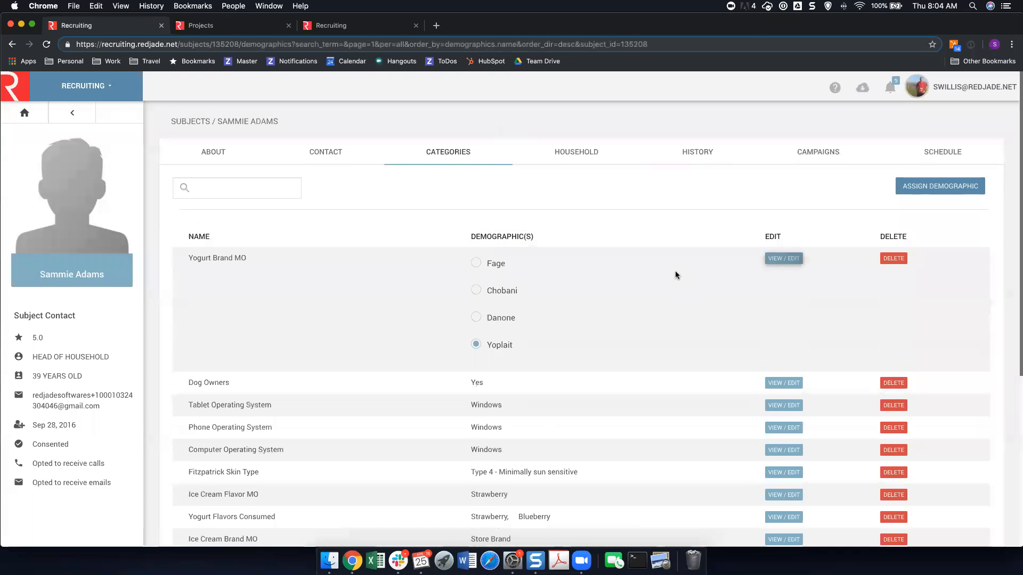
pyautogui.click(509, 294)
pyautogui.scroll(-5, 347, 442)
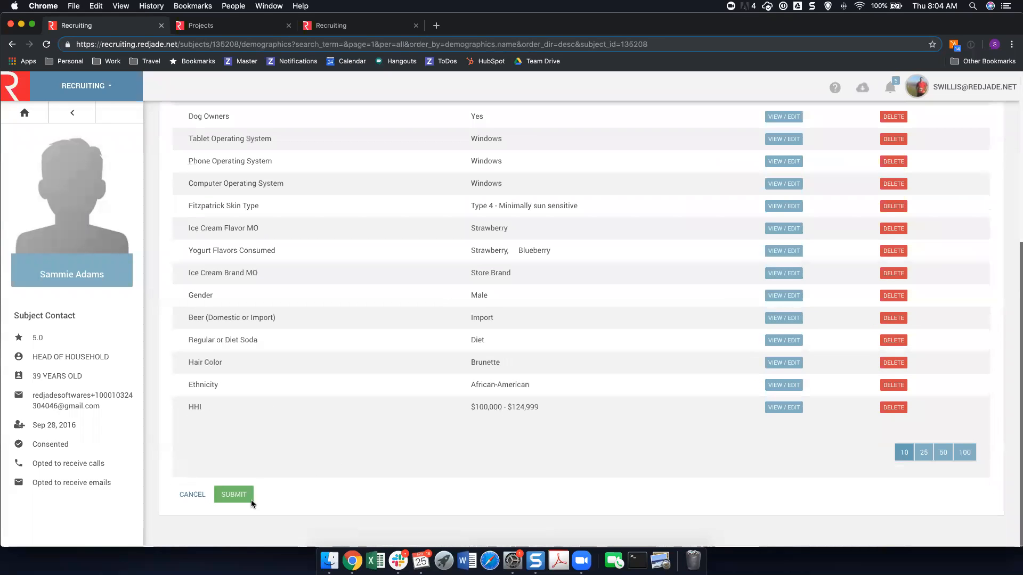
pyautogui.click(222, 500)
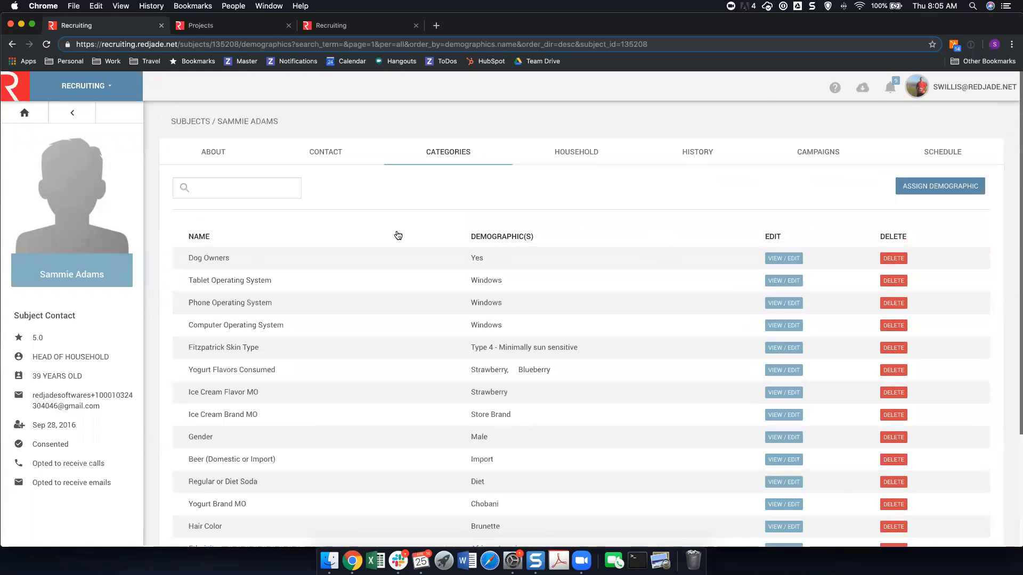
pyautogui.click(194, 121)
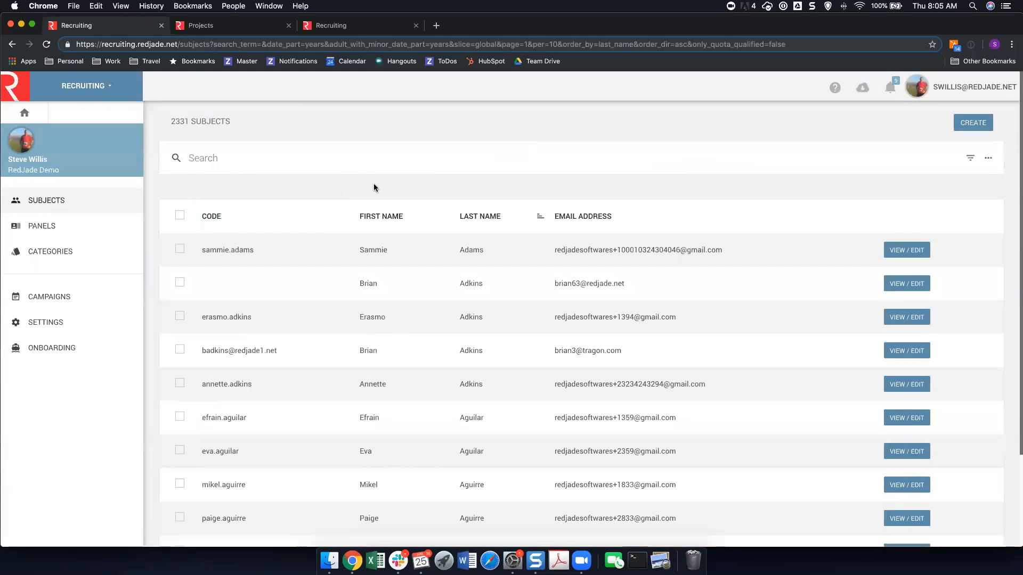
# Review the demographic categories and how the subjects are distributed across their options.
pyautogui.click(83, 261)
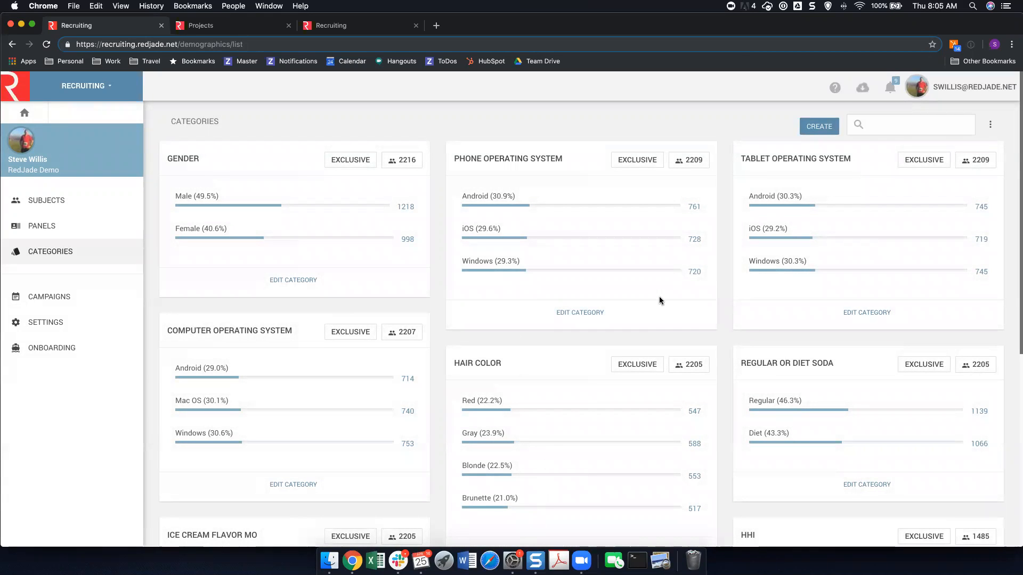
pyautogui.scroll(-5, 655, 298)
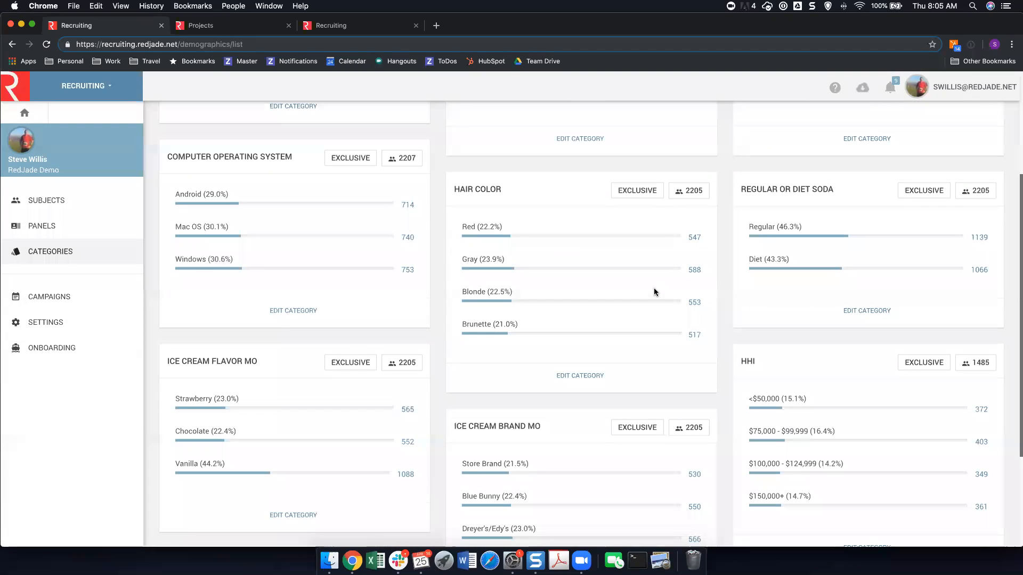
pyautogui.scroll(-3, 639, 416)
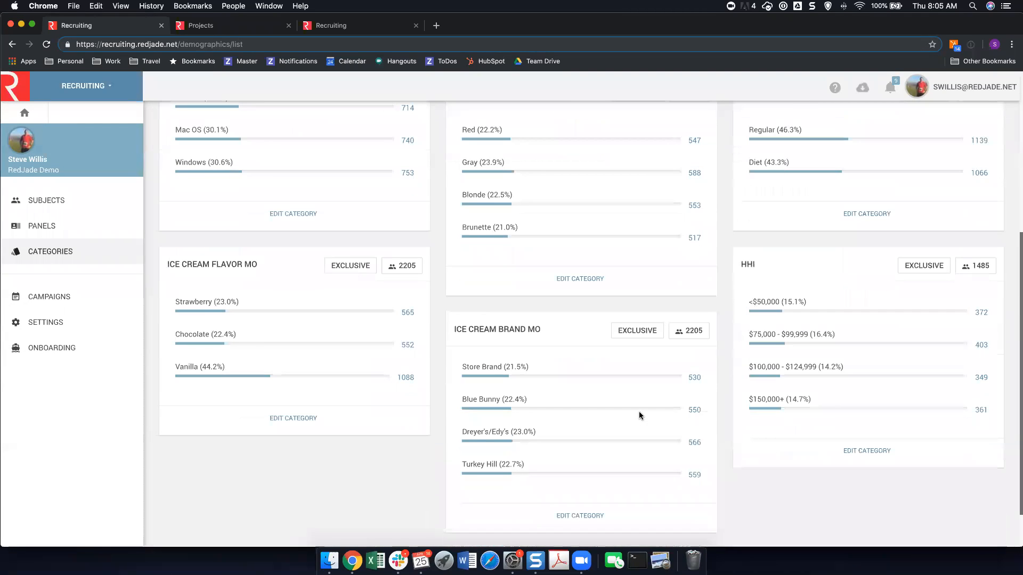
pyautogui.scroll(8, 638, 411)
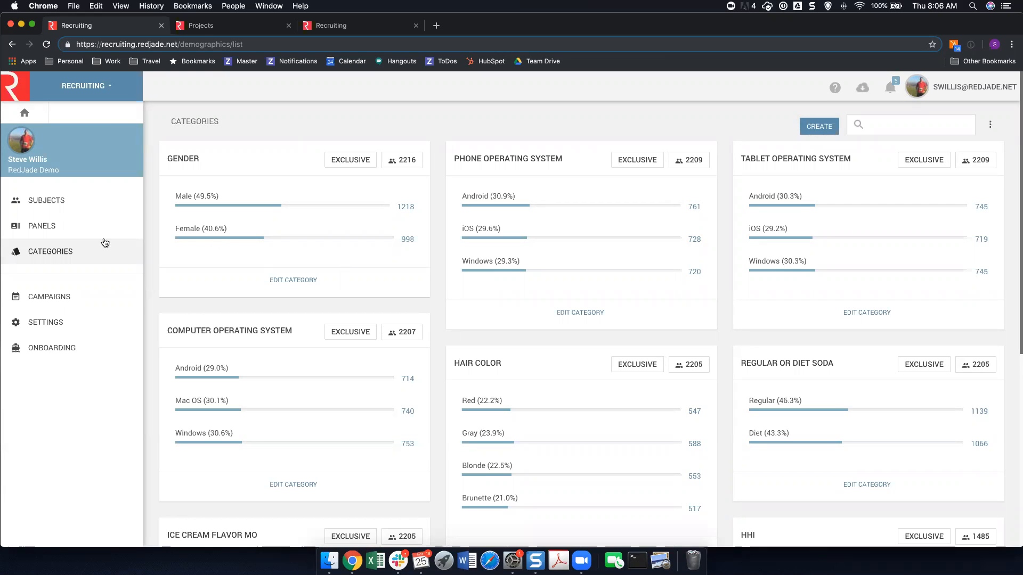
# Open the onboarding procedure named test and review its language, exposure, link and location restriction settings.
pyautogui.click(46, 350)
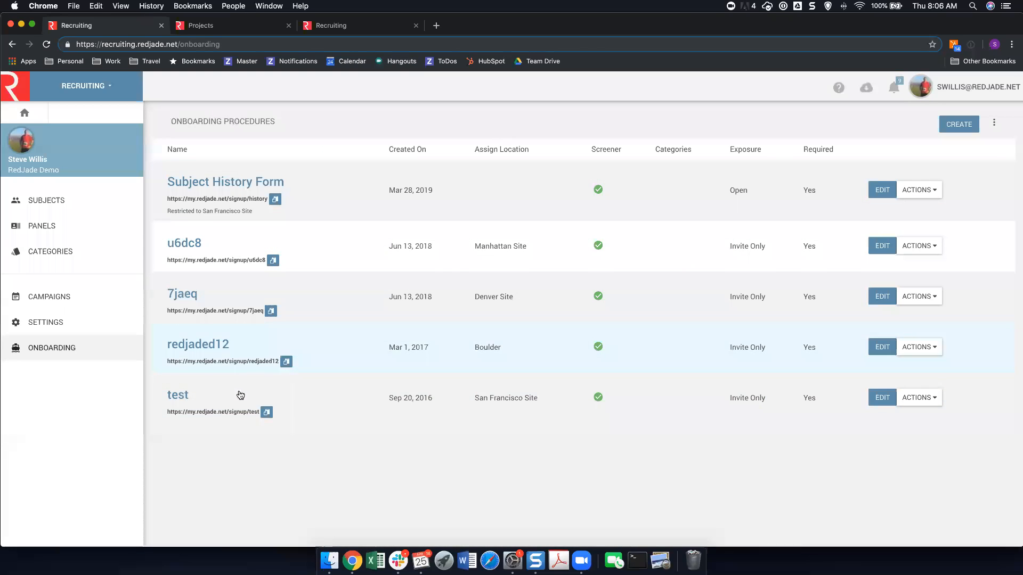
pyautogui.click(184, 400)
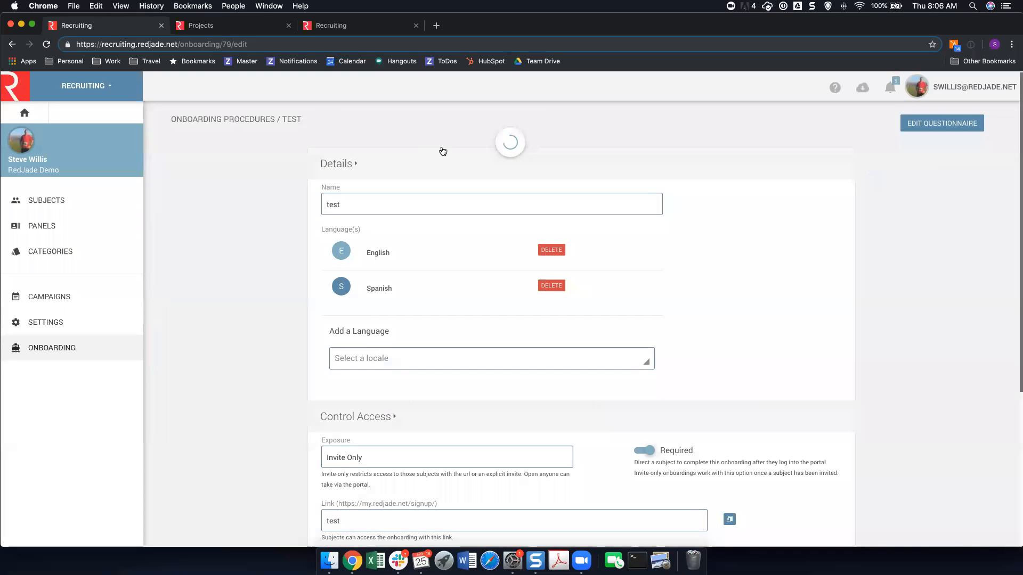
pyautogui.scroll(-2, 442, 147)
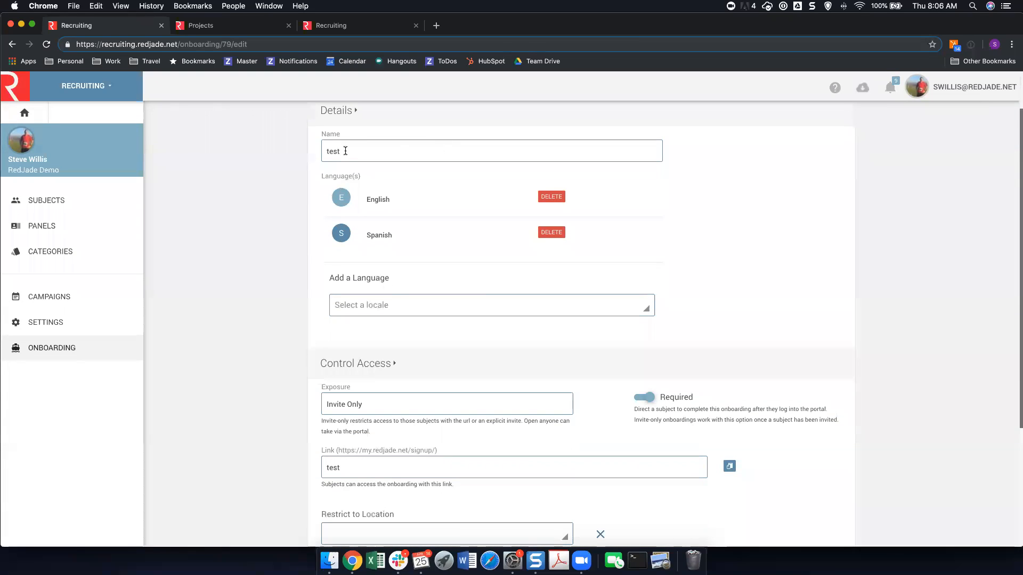
pyautogui.scroll(-3, 480, 304)
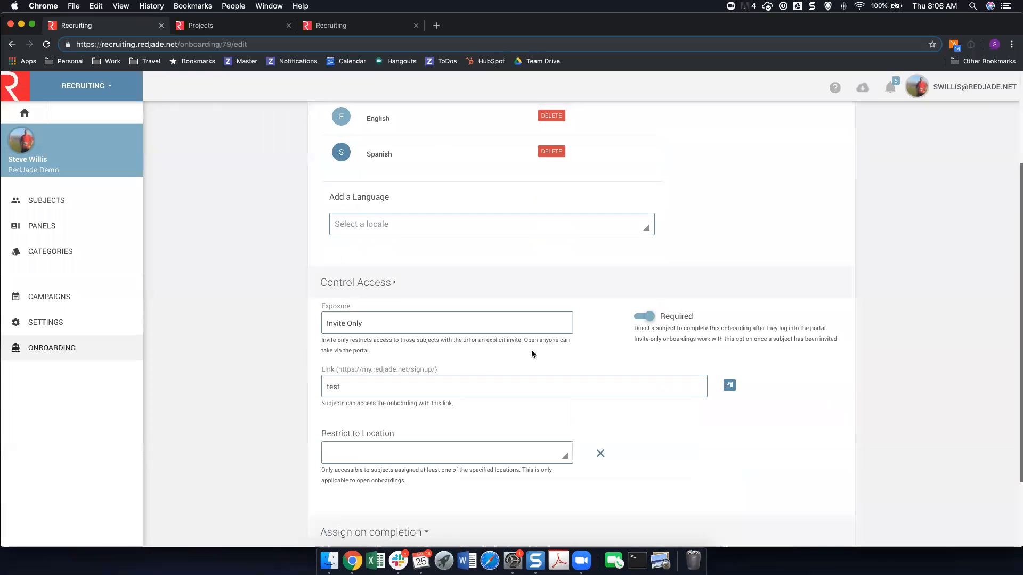
pyautogui.scroll(-1, 532, 350)
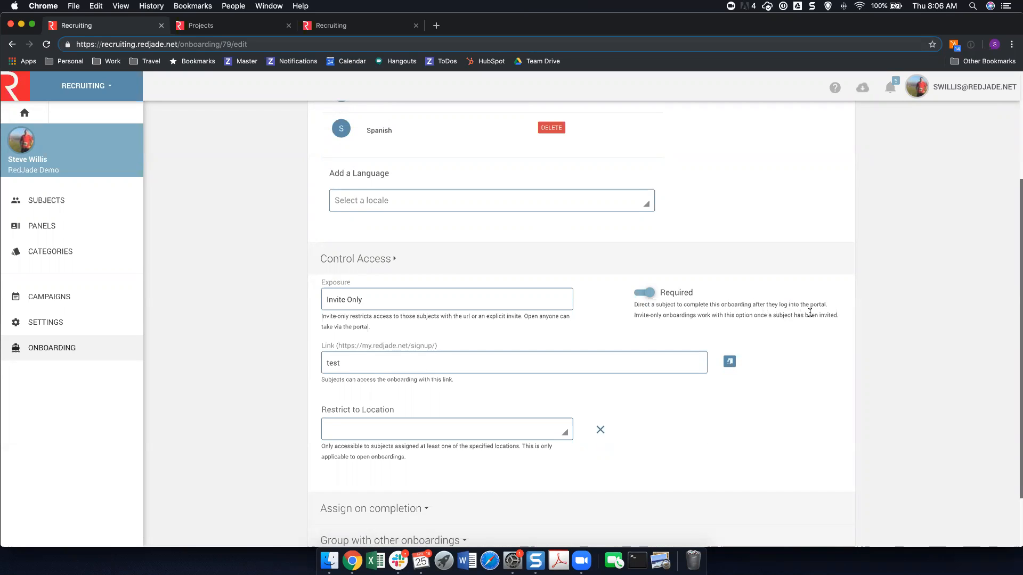
pyautogui.scroll(-3, 586, 322)
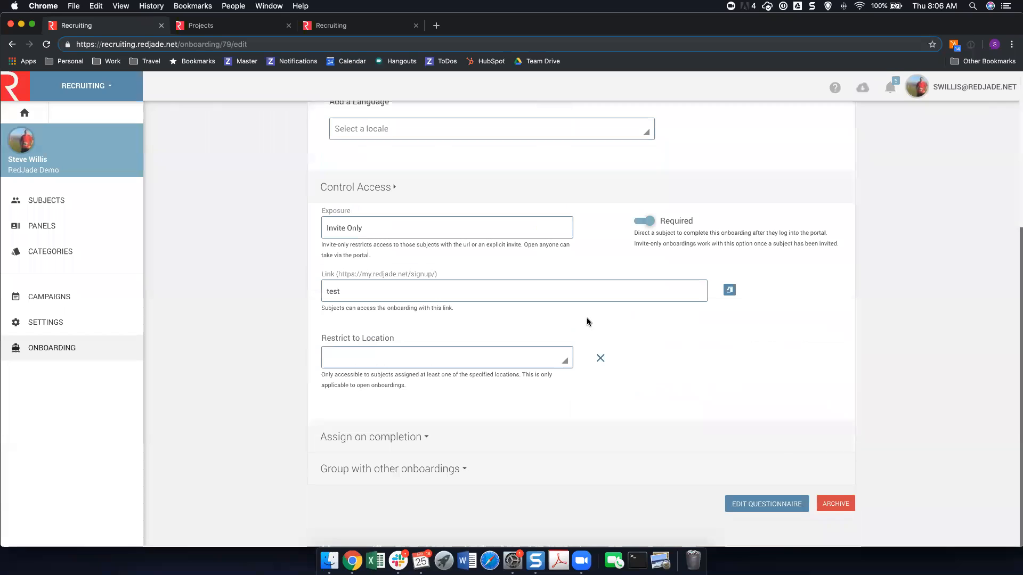
# Open the onboarding procedure's questionnaire and examine its device and operating system questions and demographic assignments.
pyautogui.click(777, 505)
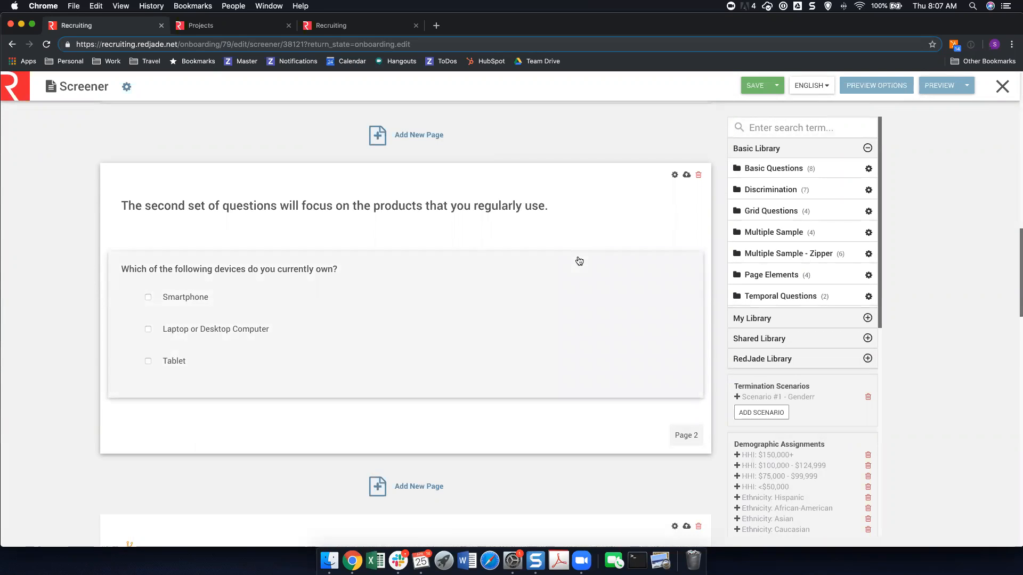
pyautogui.scroll(-3, 533, 234)
pyautogui.scroll(-4, 534, 234)
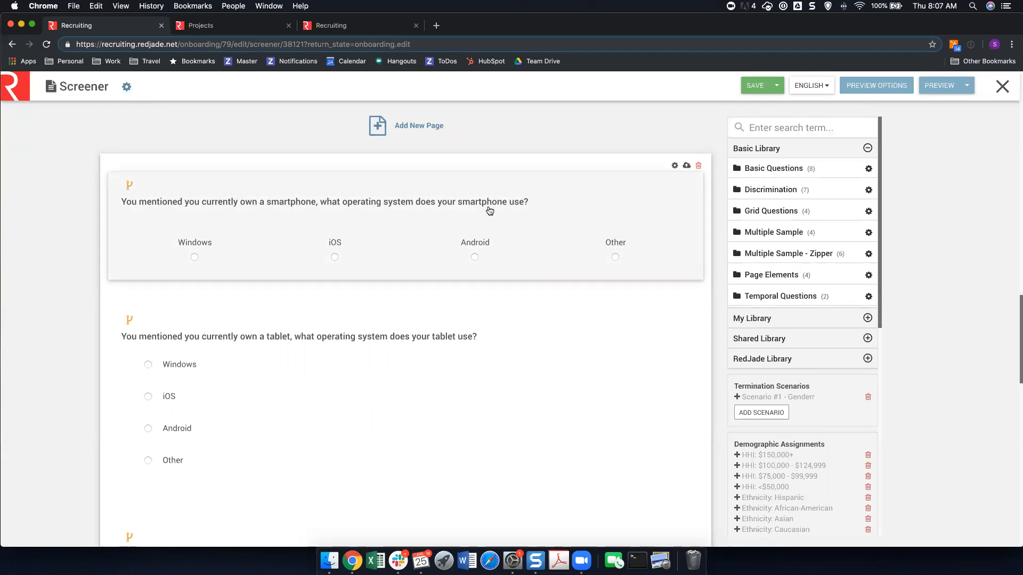
pyautogui.scroll(-1, 802, 328)
pyautogui.scroll(-7, 801, 329)
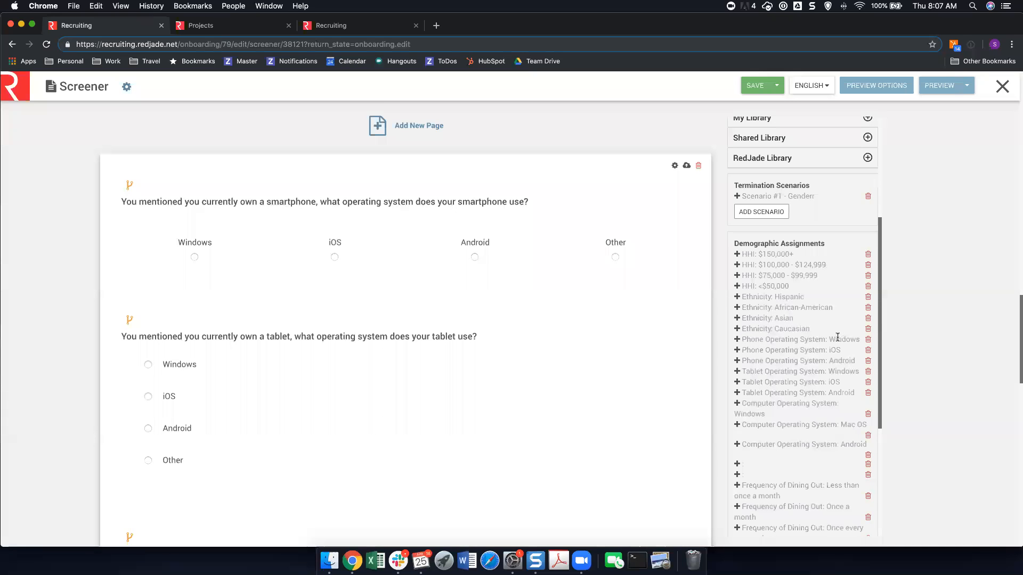
# Examine the trigger settings of the Phone Operating System: Windows demographic assignment and leave the screener without saving.
pyautogui.click(738, 340)
pyautogui.scroll(-2, 793, 381)
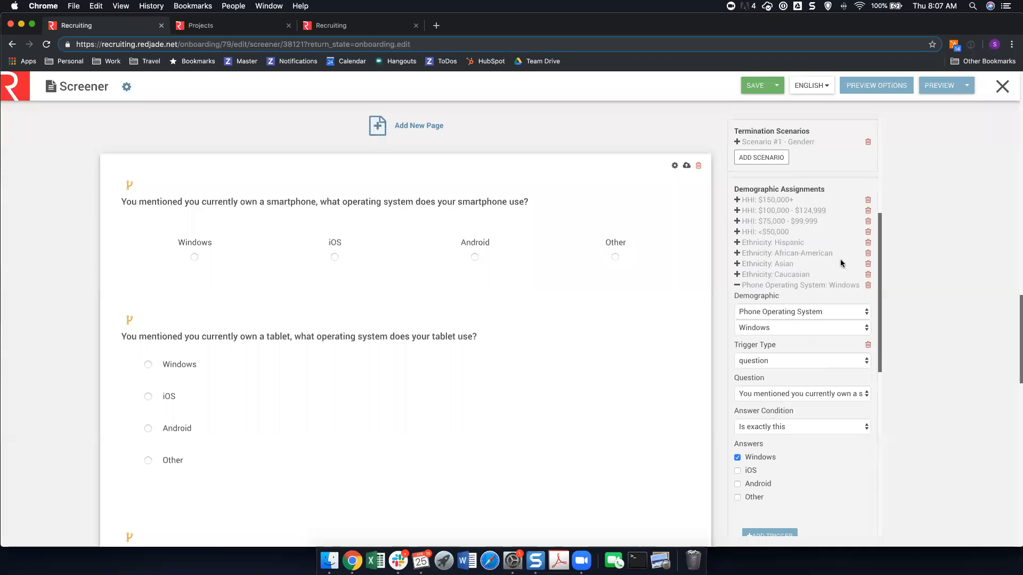
pyautogui.click(1003, 87)
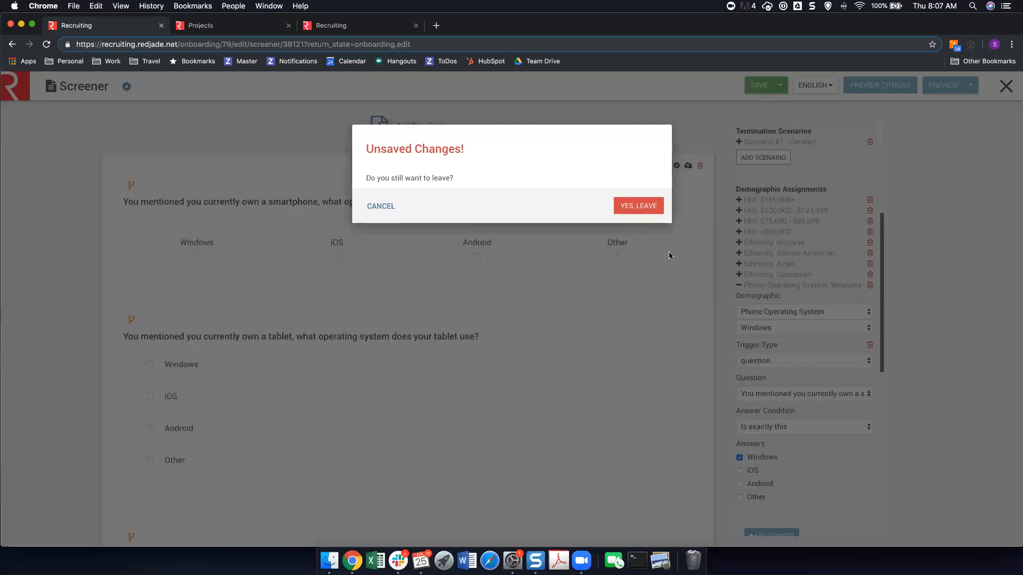
pyautogui.click(654, 207)
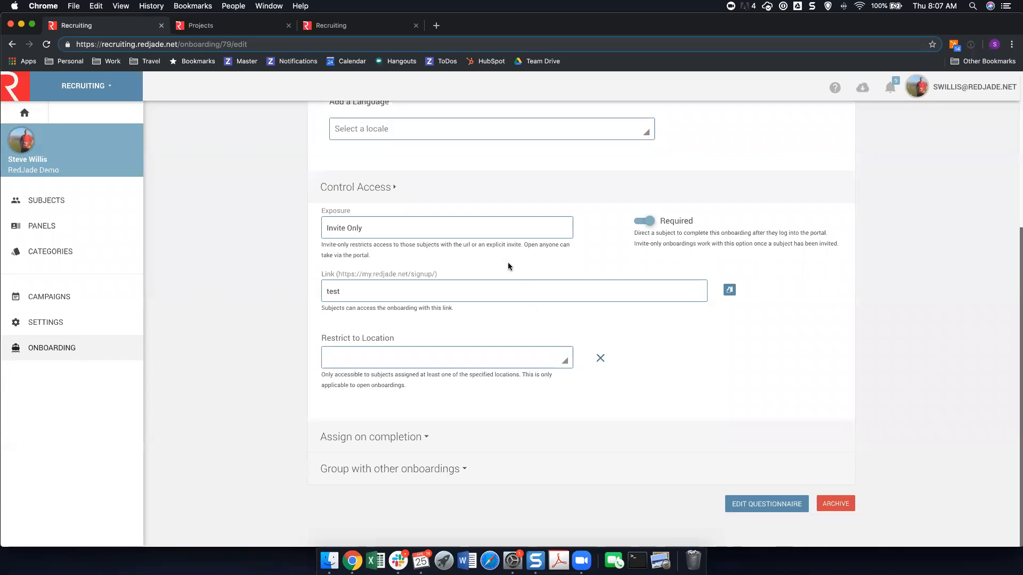
# Check the onboarding procedure's exposure options and open the recruiting settings without saving any changes.
pyautogui.click(517, 233)
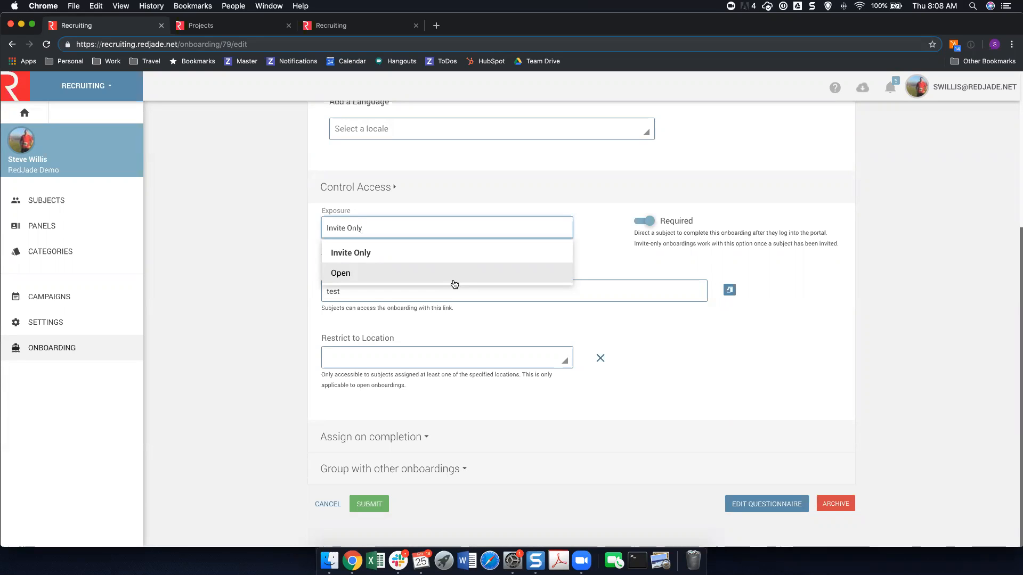
pyautogui.click(224, 246)
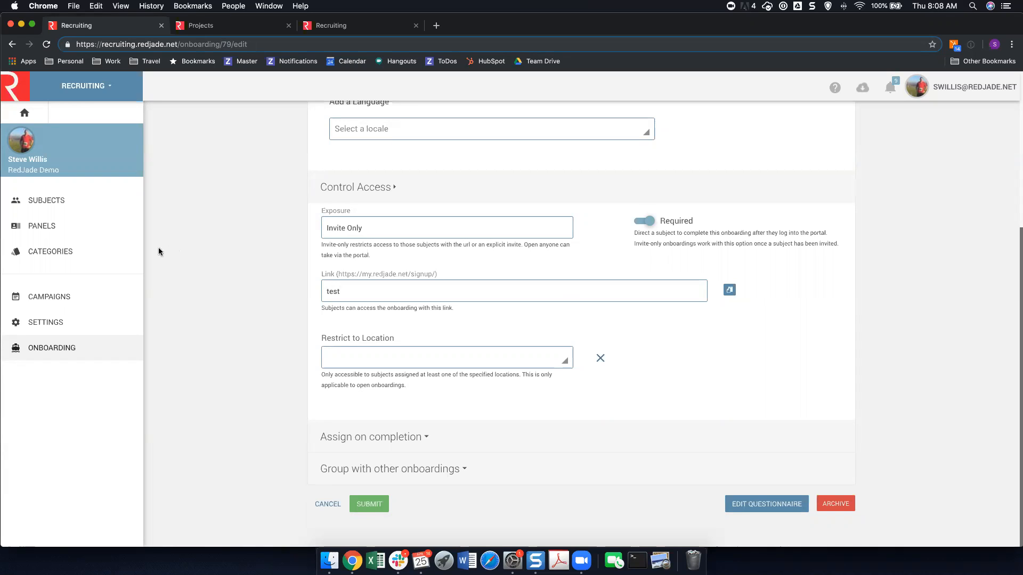
pyautogui.click(35, 326)
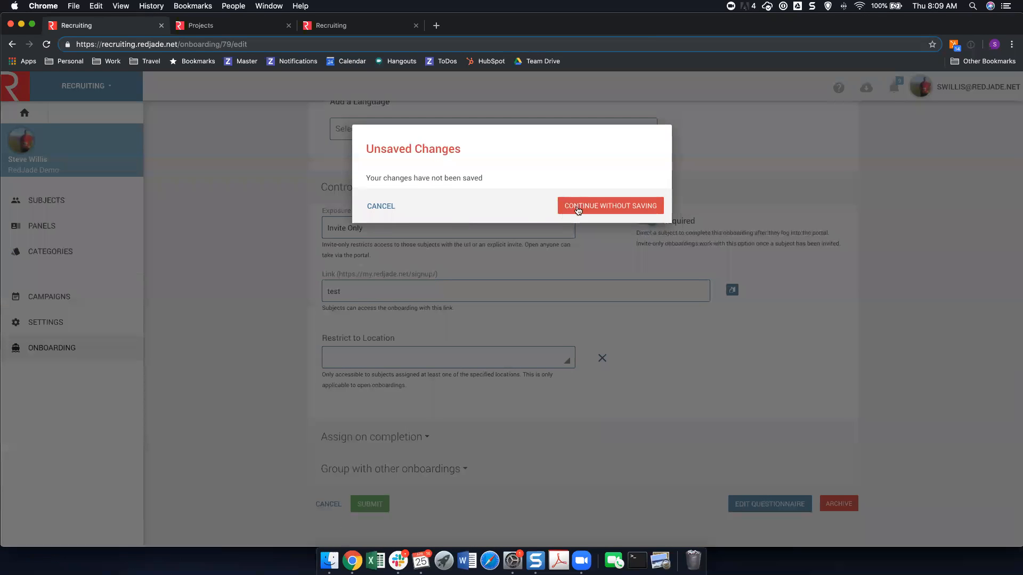
pyautogui.click(583, 209)
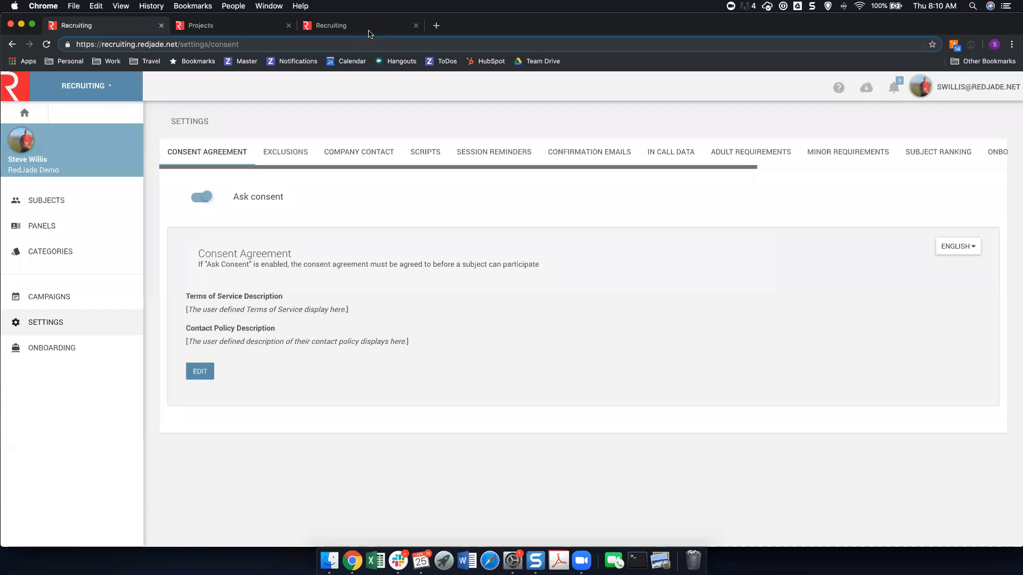
# In the other Recruiting browser tab, open the previously edited subject and review their contact permissions and activity history.
pyautogui.click(387, 34)
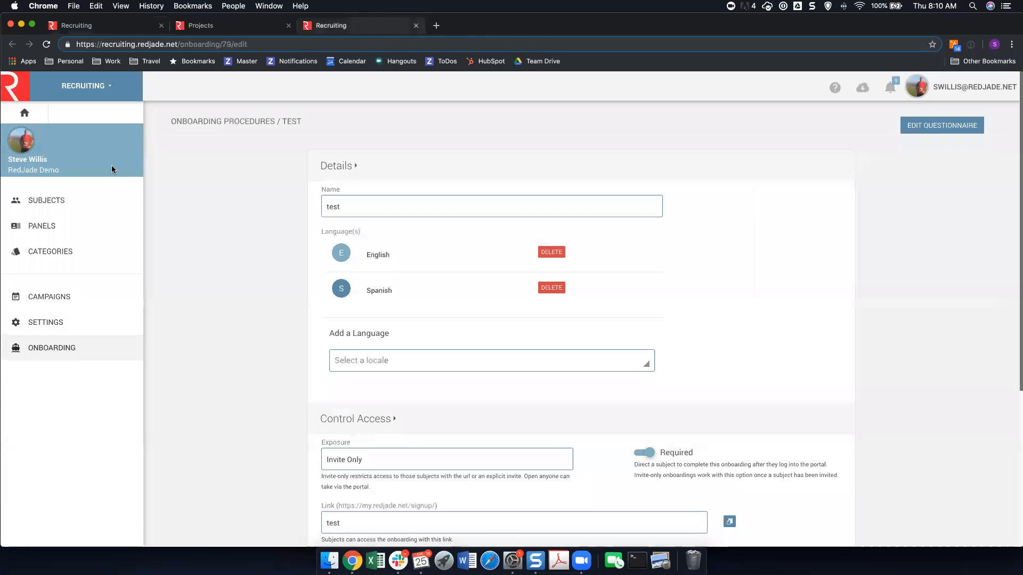
pyautogui.click(50, 208)
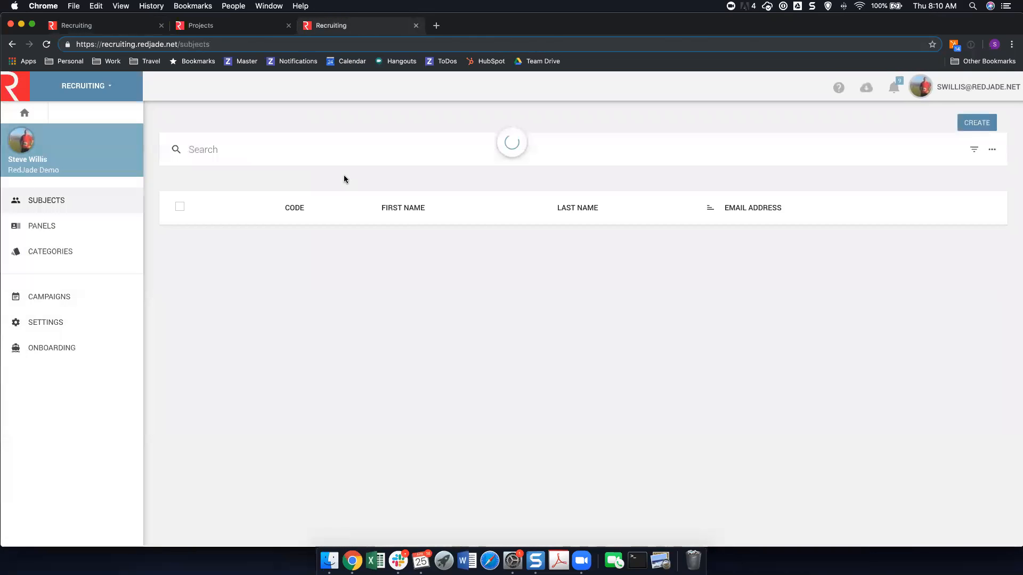
pyautogui.click(891, 256)
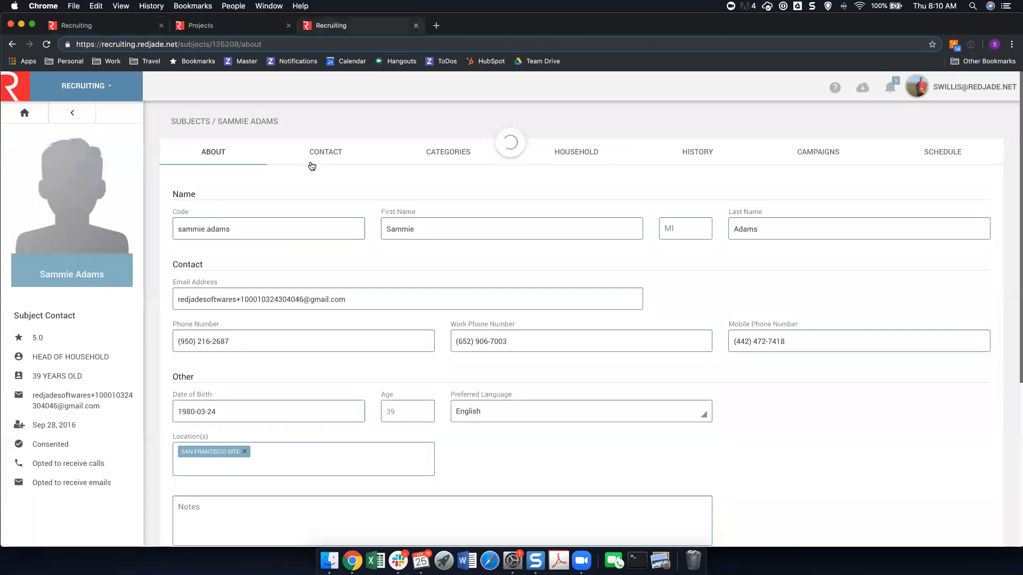
pyautogui.click(318, 153)
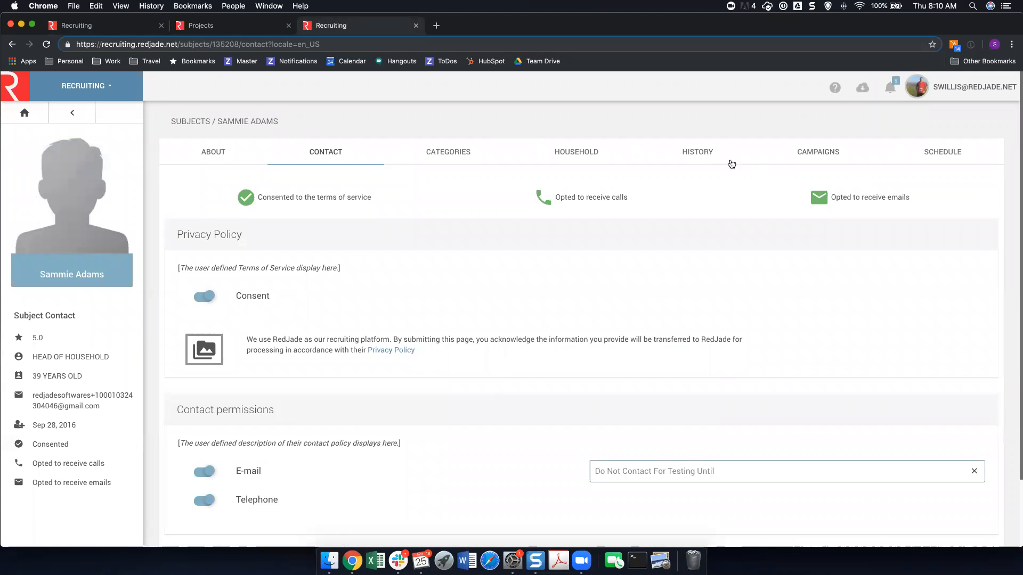
pyautogui.click(710, 155)
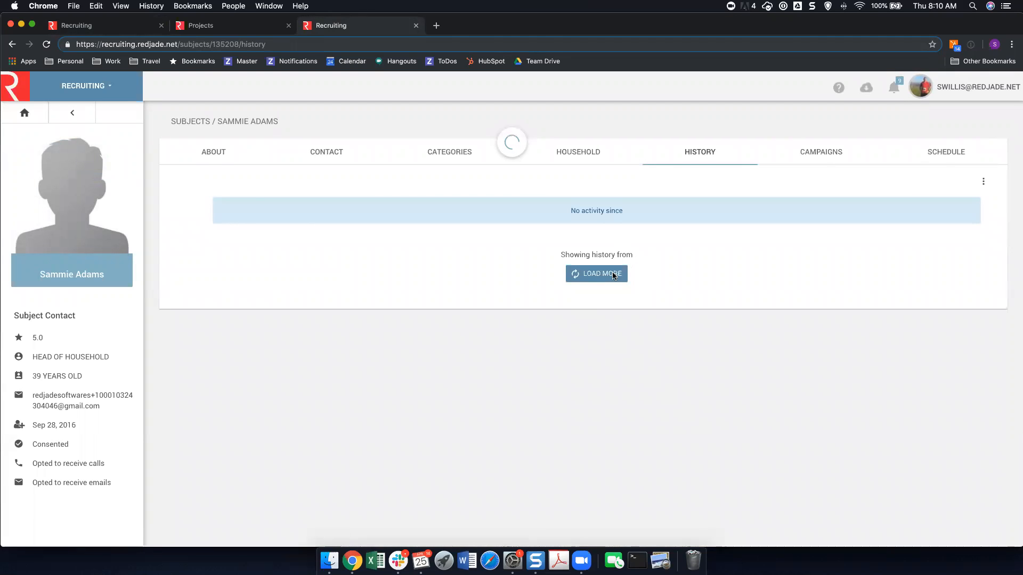
pyautogui.scroll(-1, 511, 301)
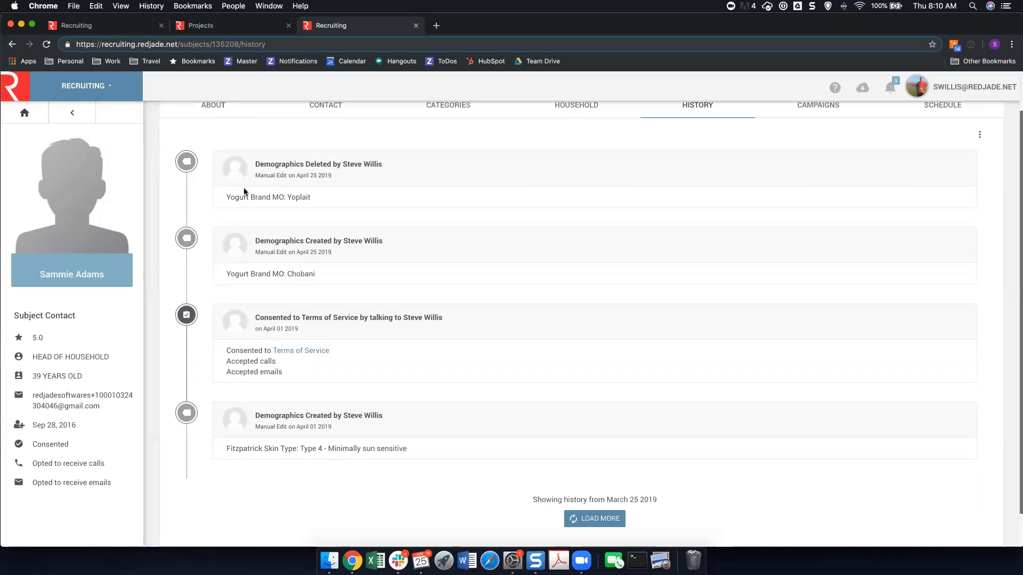
# Return to the recruiting settings and review the subject exclusion rules and the company contact section.
pyautogui.click(113, 28)
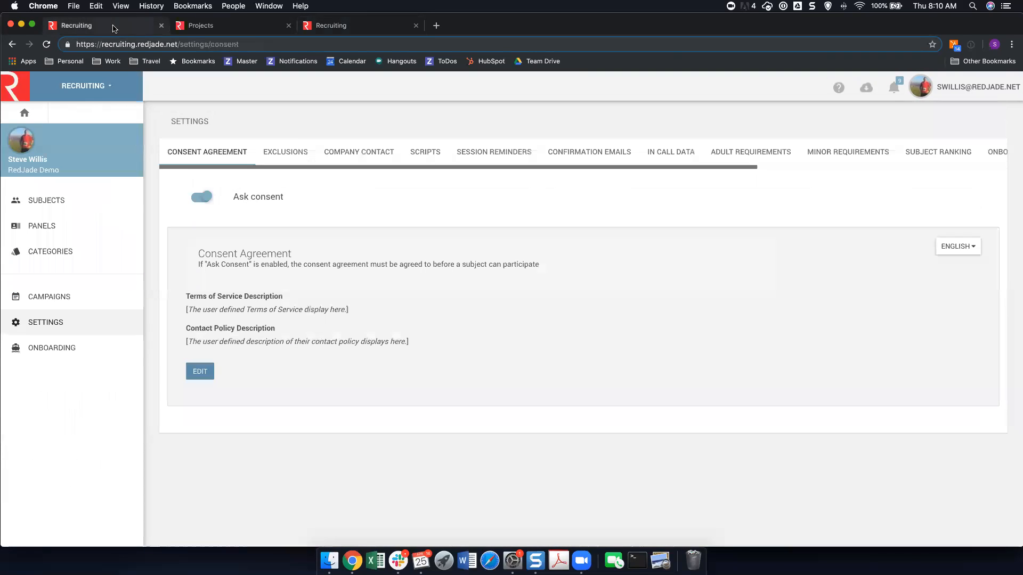
pyautogui.click(288, 155)
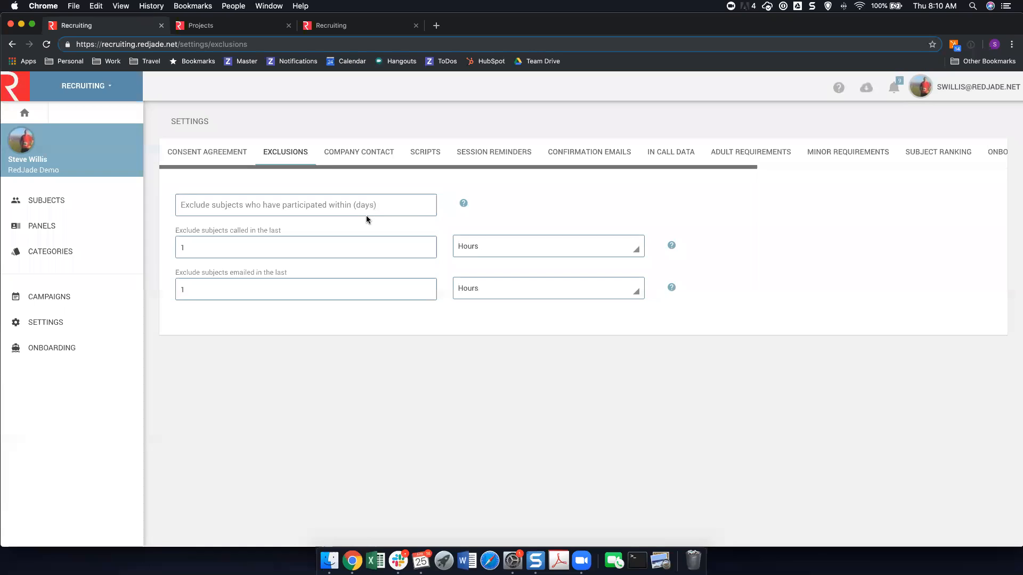
pyautogui.click(371, 209)
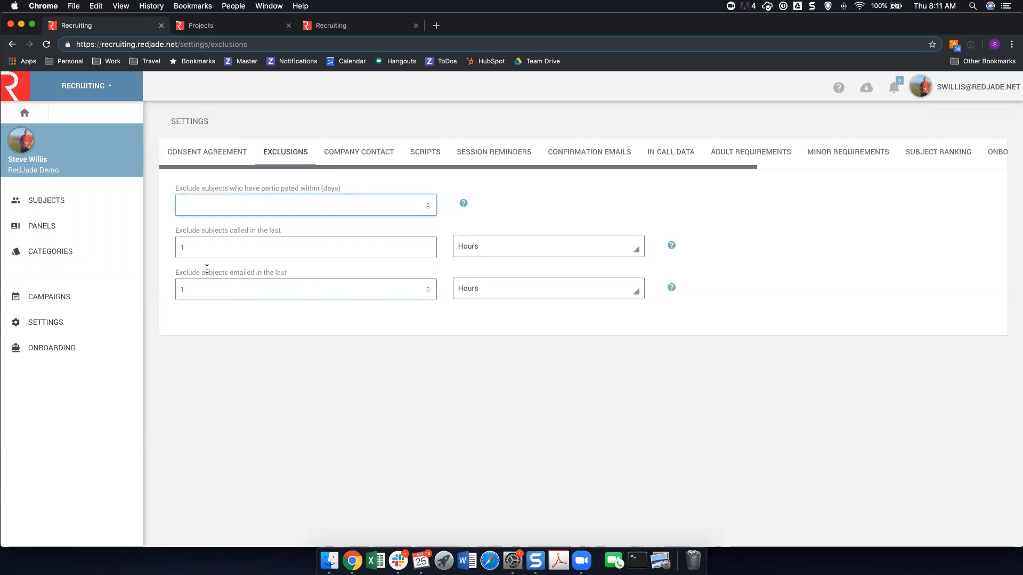
pyautogui.click(210, 315)
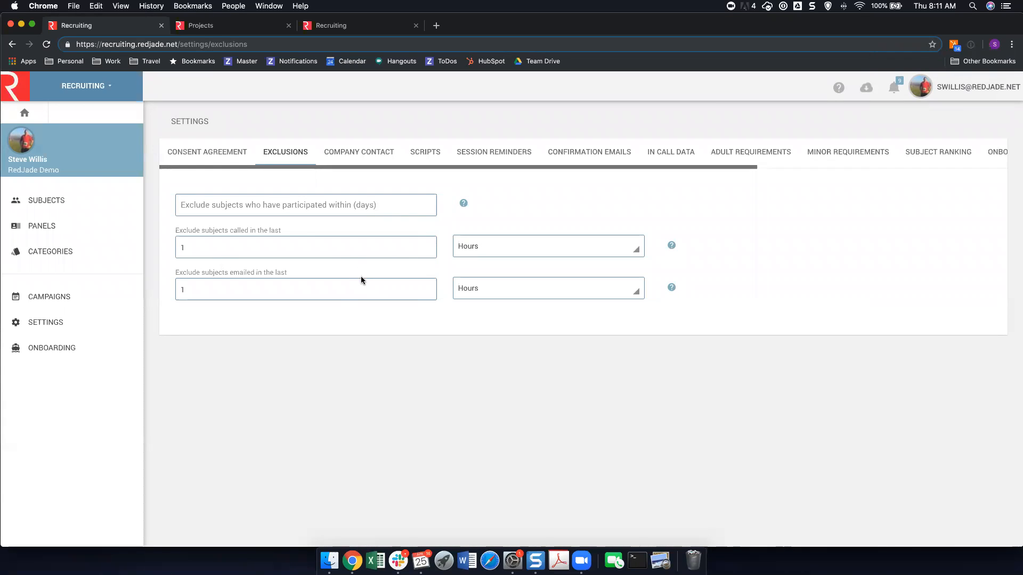
pyautogui.click(372, 154)
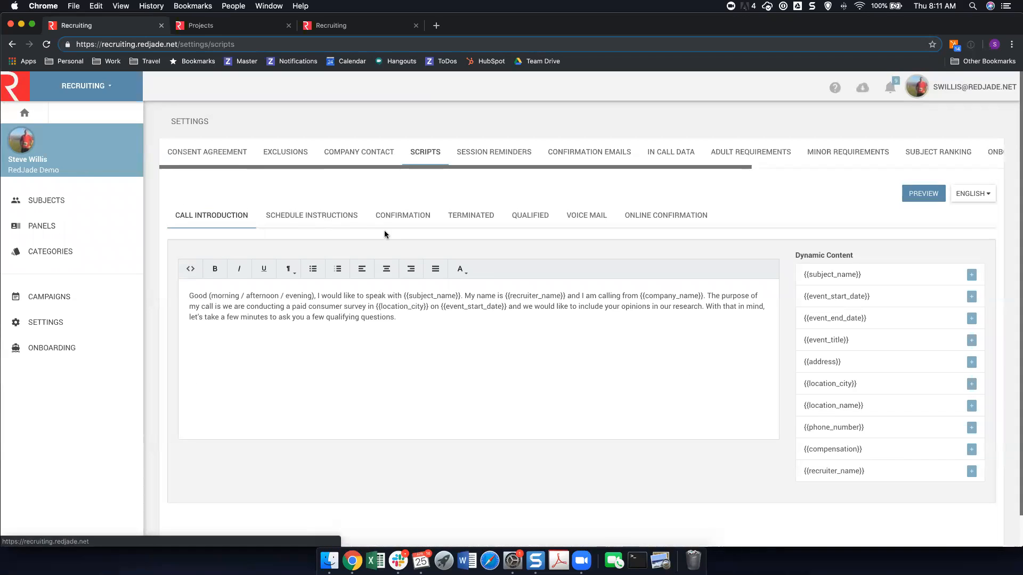
# Read through the schedule instructions, confirmation, terminated and qualified scripts.
pyautogui.click(322, 214)
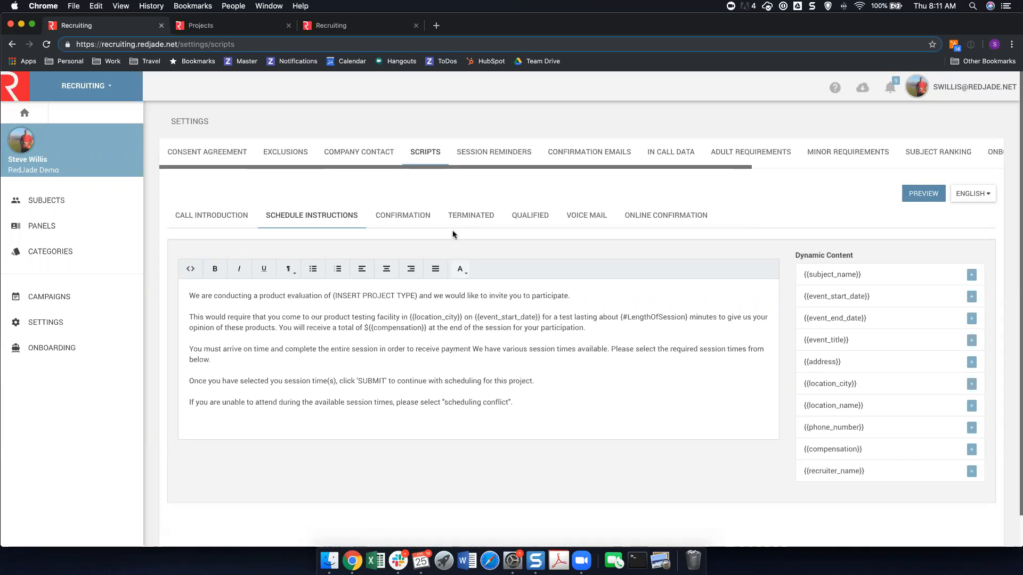
pyautogui.click(421, 222)
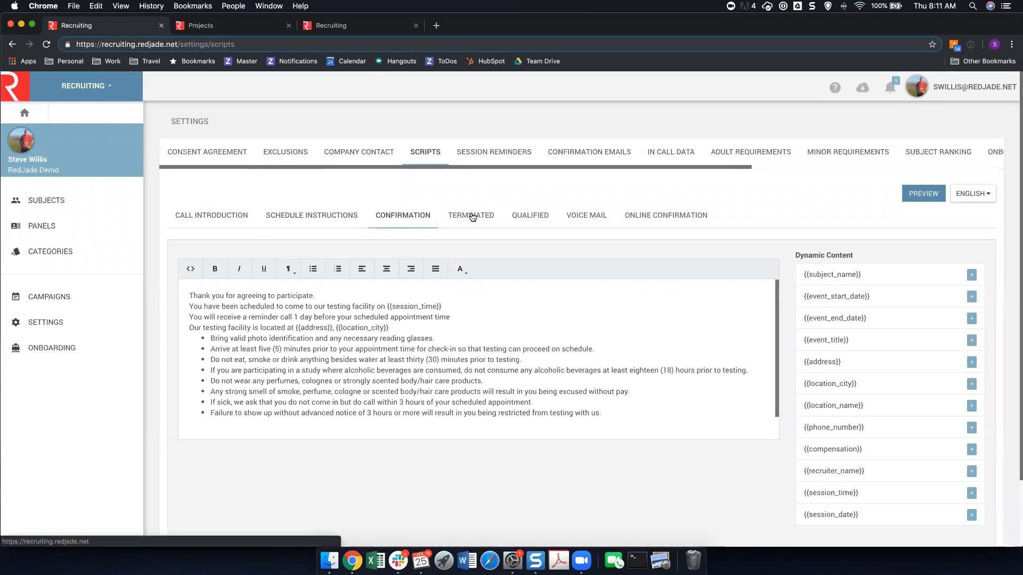
pyautogui.click(472, 217)
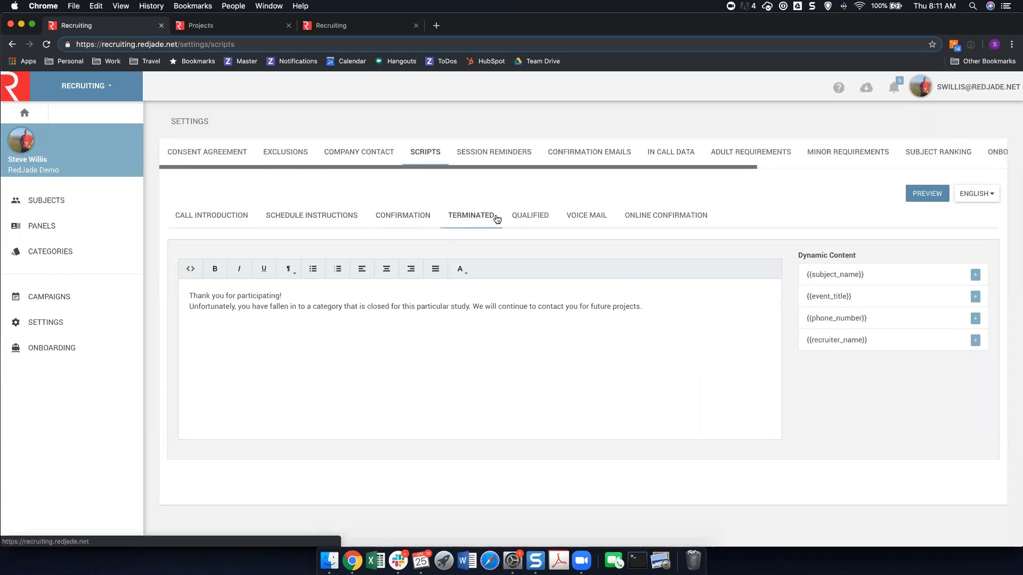
pyautogui.click(527, 216)
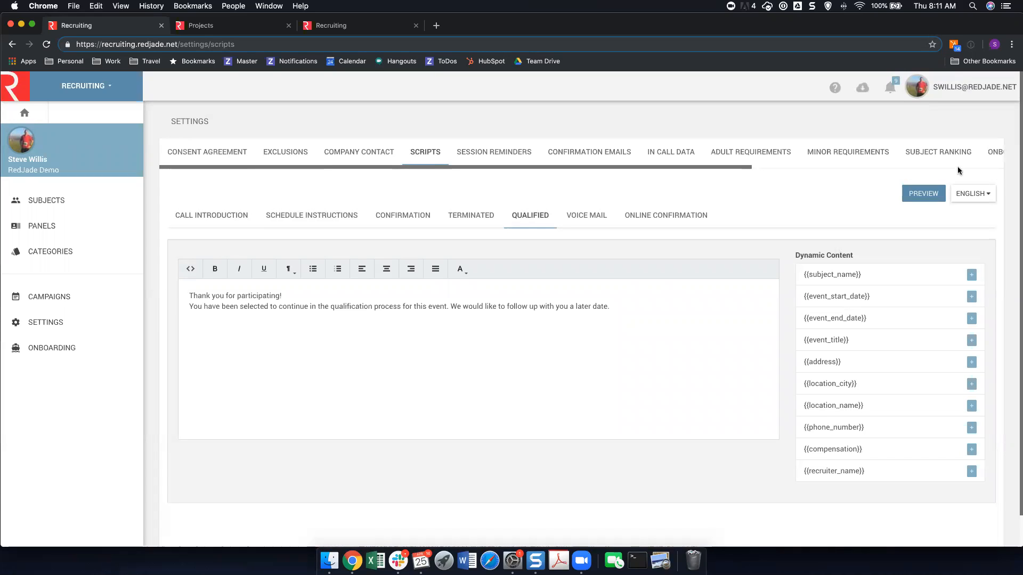
# Check the available script languages and review the session reminder's timing, reply address, subject and email content.
pyautogui.click(970, 193)
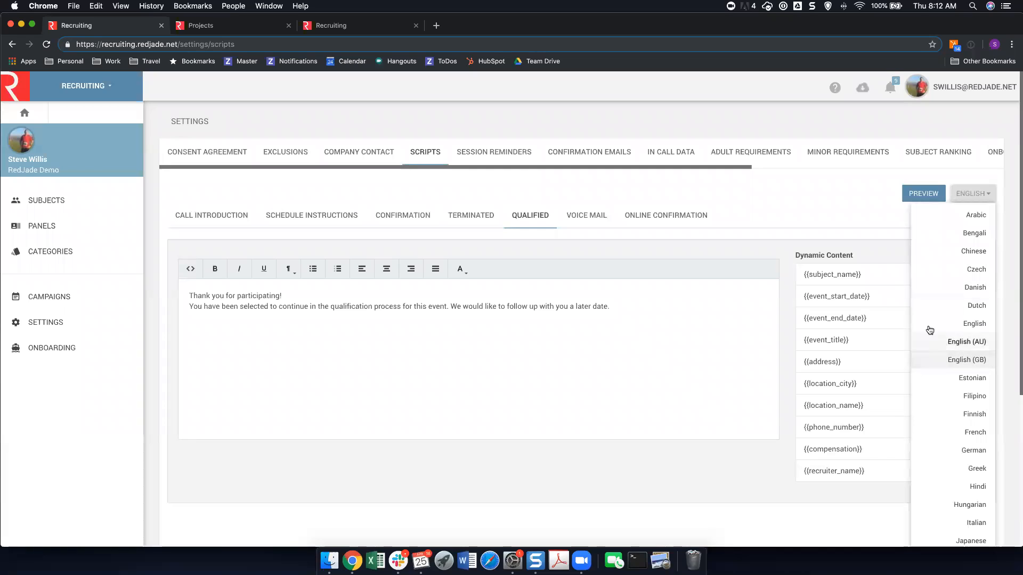
pyautogui.click(851, 202)
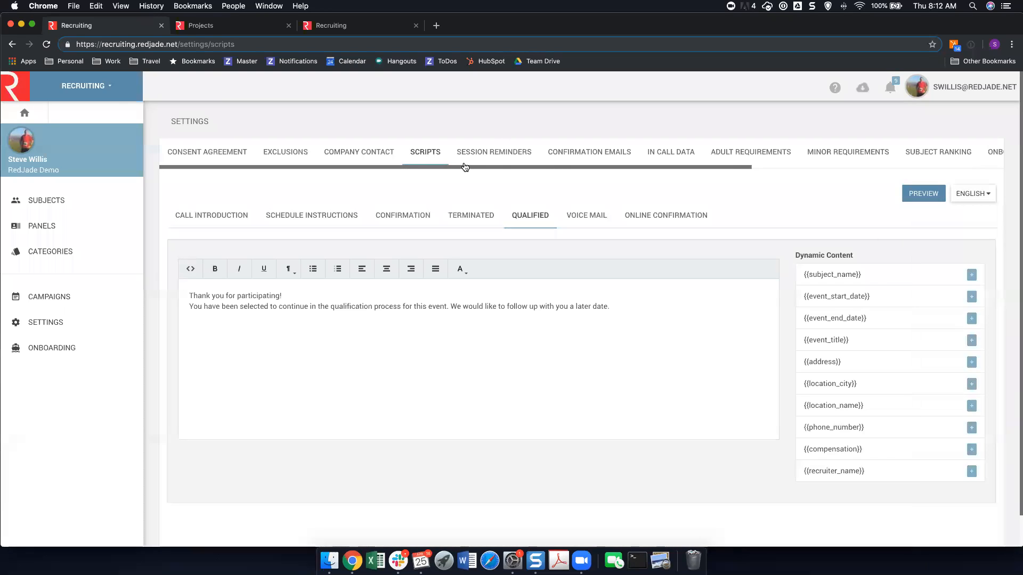
pyautogui.click(495, 150)
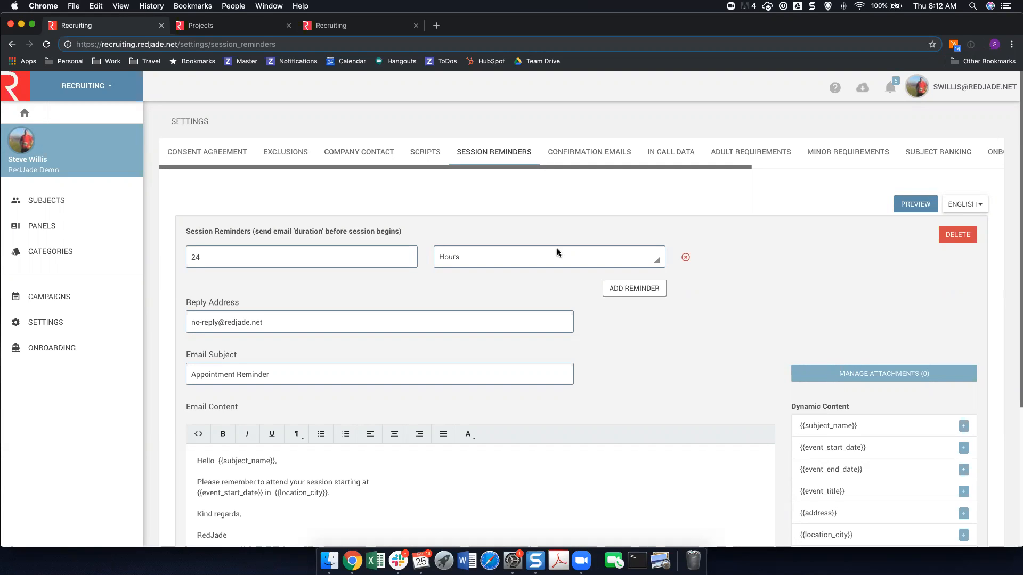
pyautogui.scroll(-1, 810, 305)
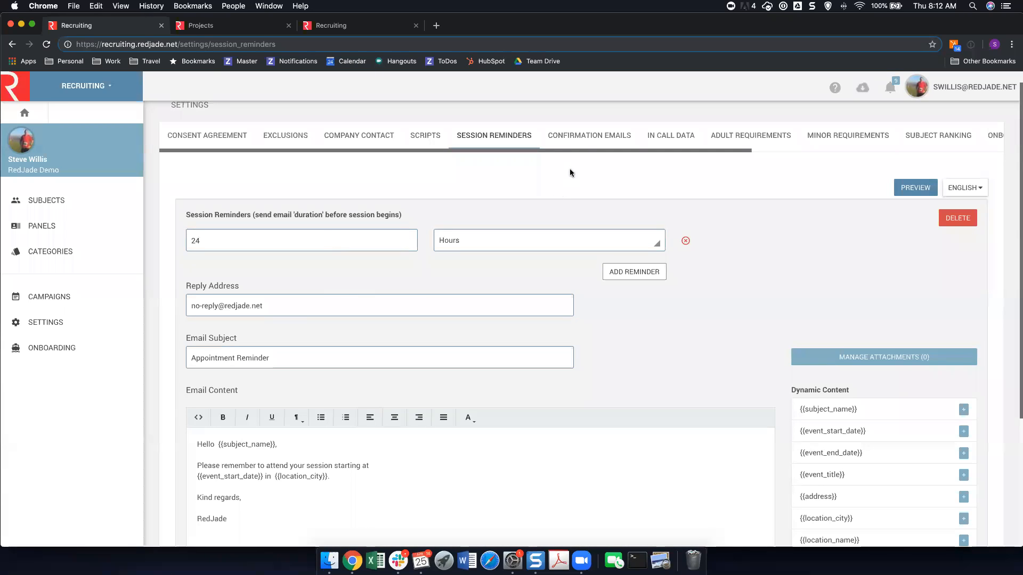
# Add a confirmation email that is sent when a subject's status is Scheduled.
pyautogui.click(586, 138)
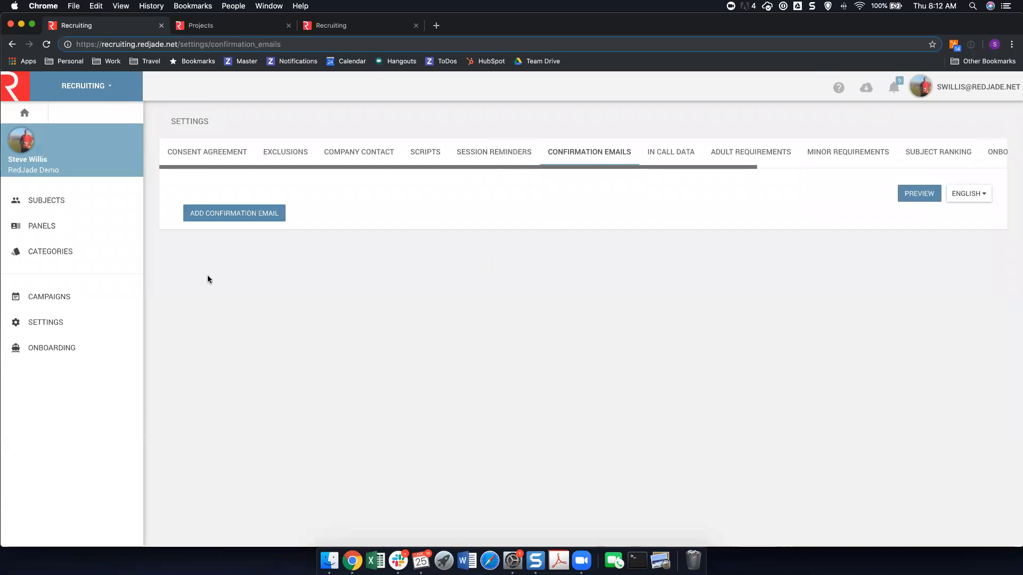
pyautogui.click(256, 214)
pyautogui.click(261, 240)
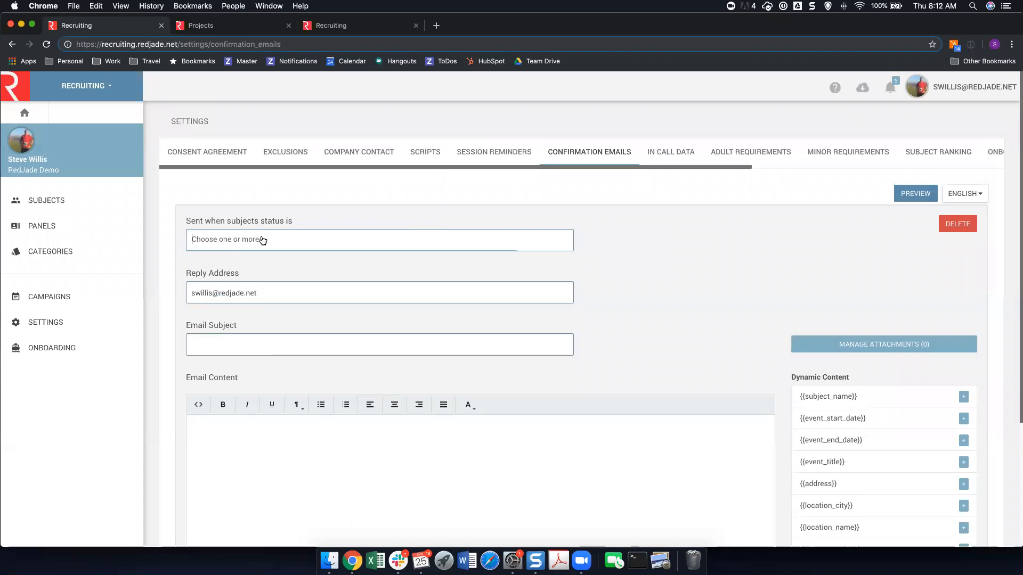
pyautogui.click(262, 240)
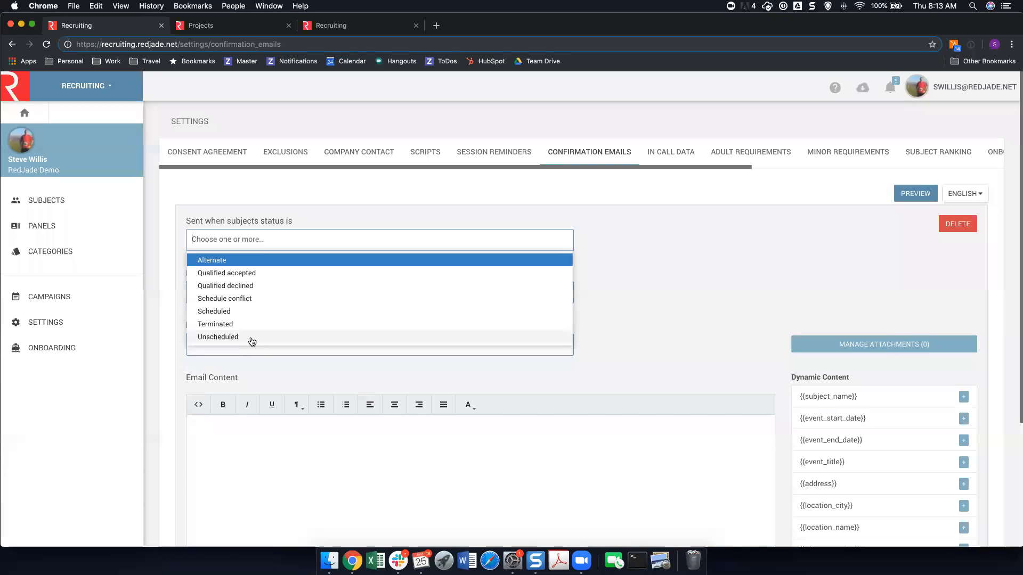
pyautogui.click(244, 312)
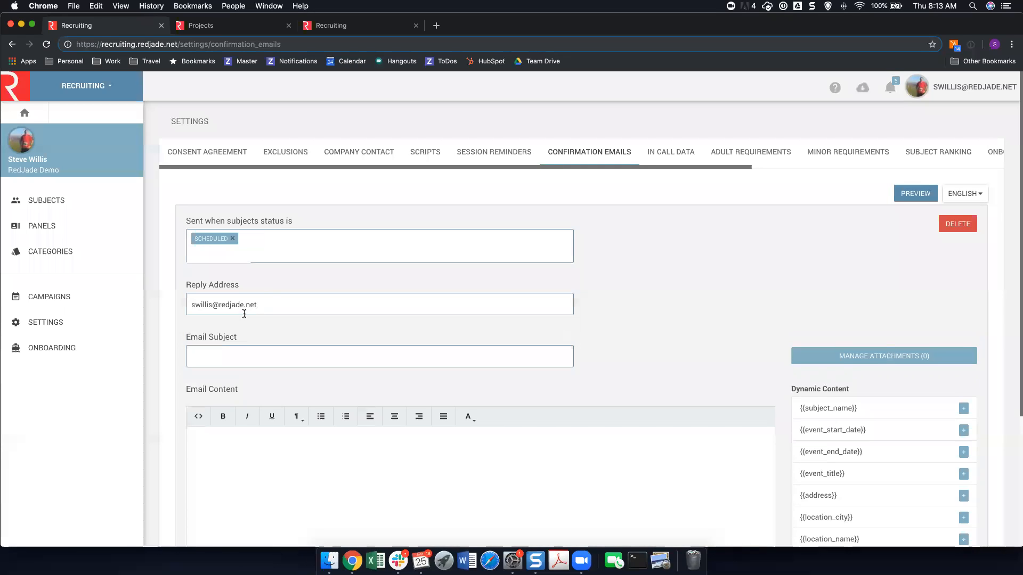
# Look over the confirmation email's content, dynamic fields and calendar attachment option, and the remaining settings sections up to Portal Account Linking.
pyautogui.scroll(-1, 254, 314)
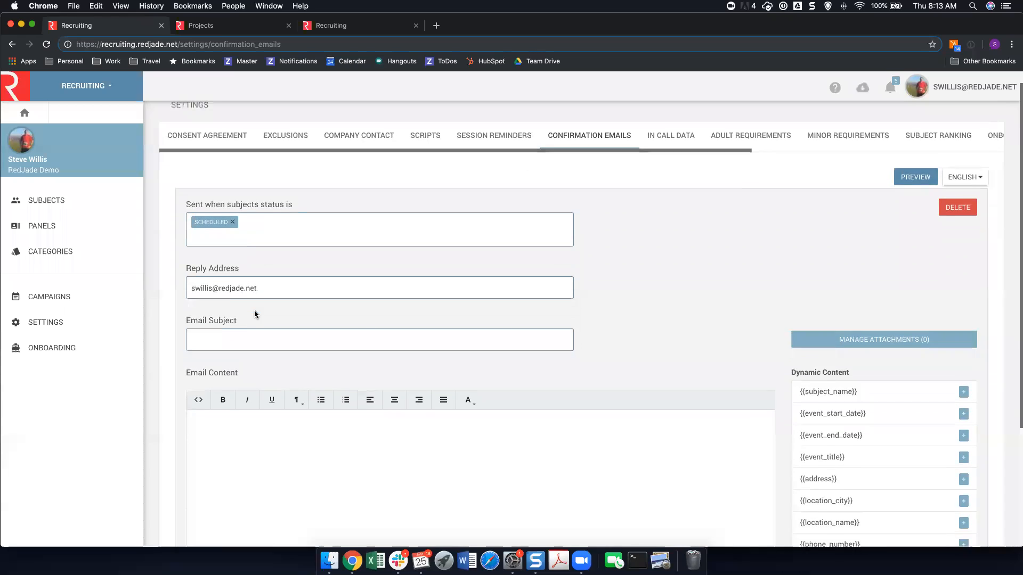
pyautogui.scroll(-5, 254, 310)
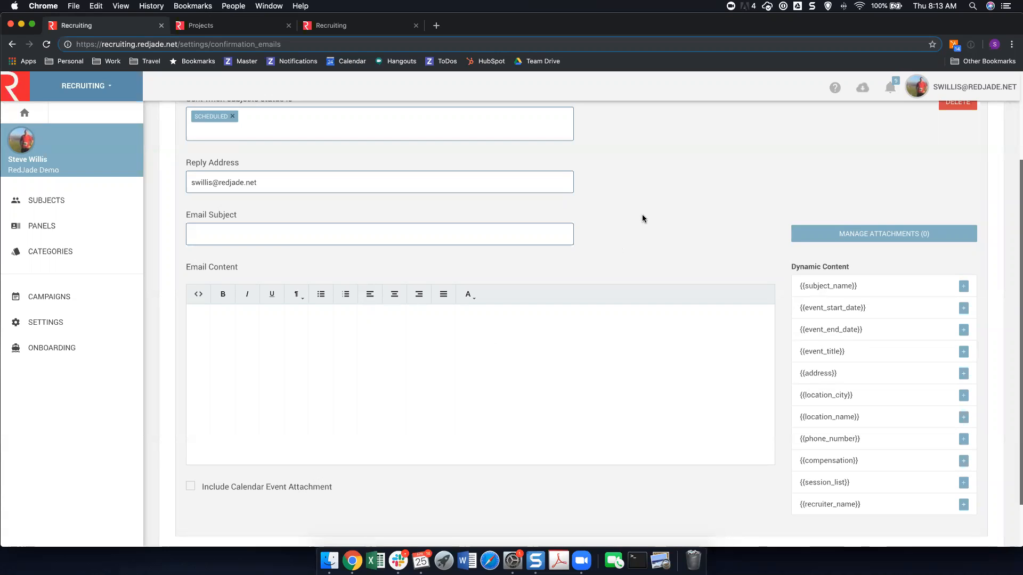
pyautogui.scroll(1, 638, 218)
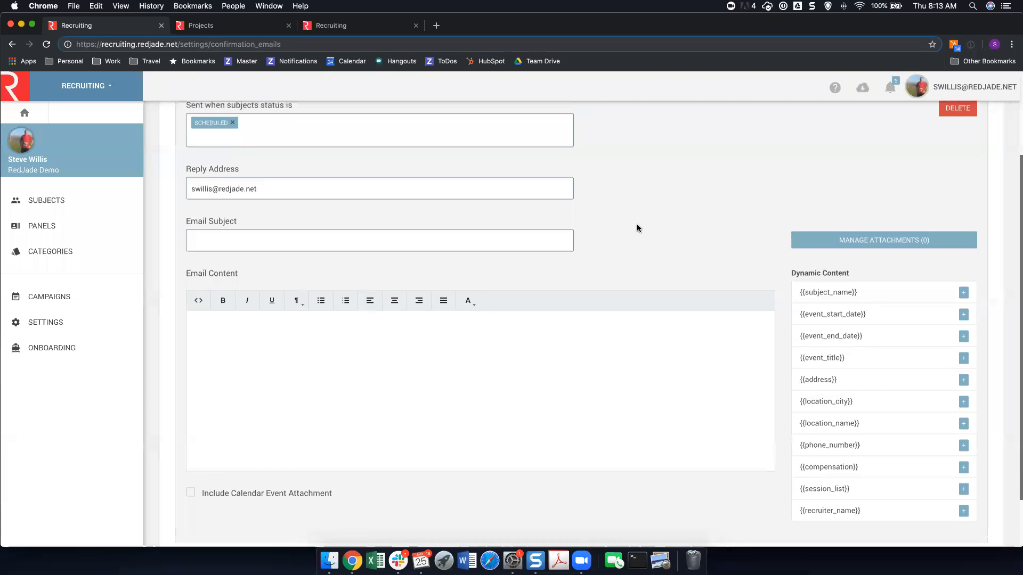
pyautogui.scroll(3, 637, 228)
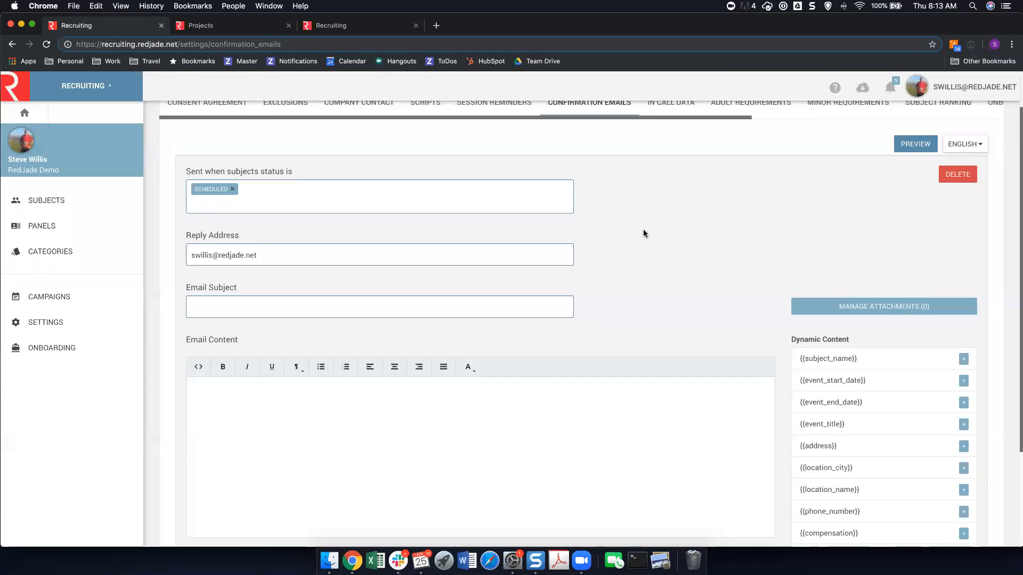
pyautogui.scroll(2, 644, 234)
pyautogui.moveTo(668, 168); pyautogui.dragTo(945, 161)
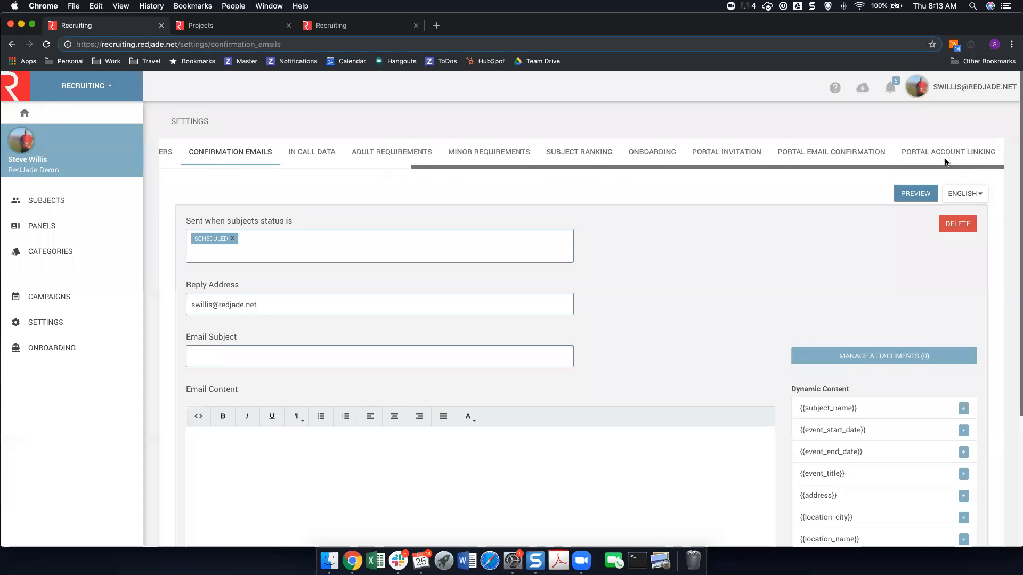
# Discard the unsaved confirmation email changes and review the adult requirements, minor requirements, subject ranking and onboarding settings.
pyautogui.click(392, 154)
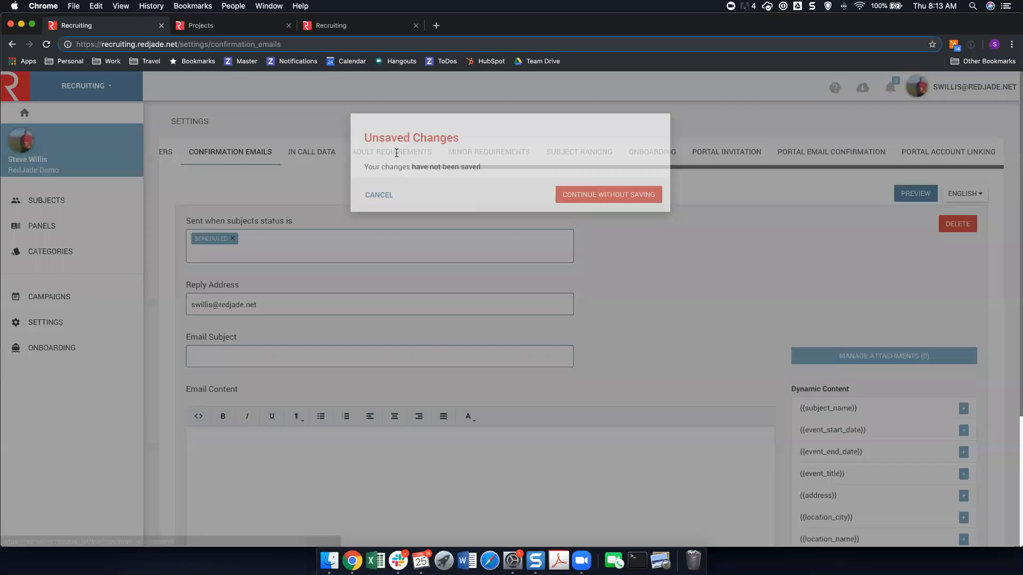
pyautogui.click(612, 204)
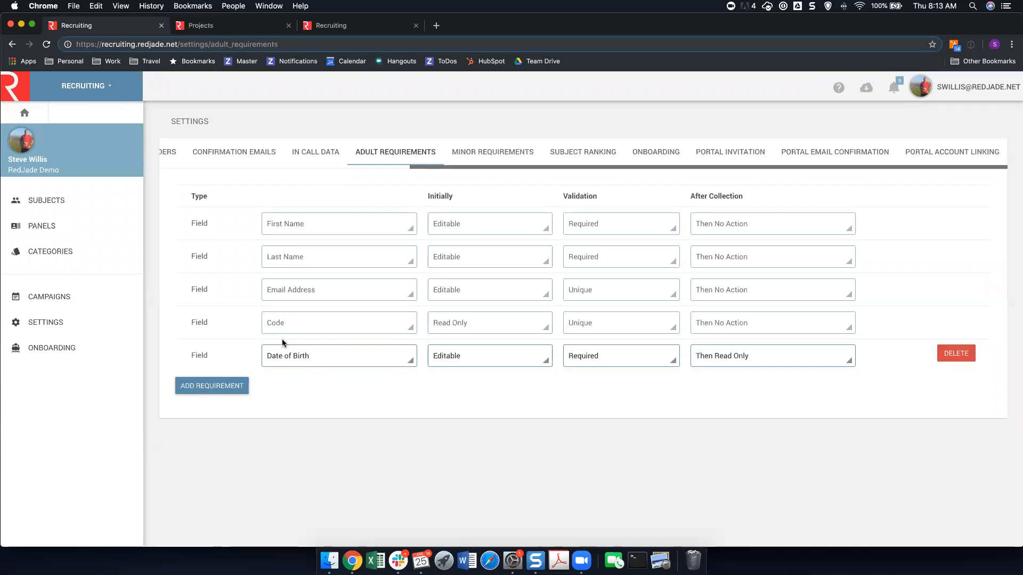
pyautogui.click(506, 151)
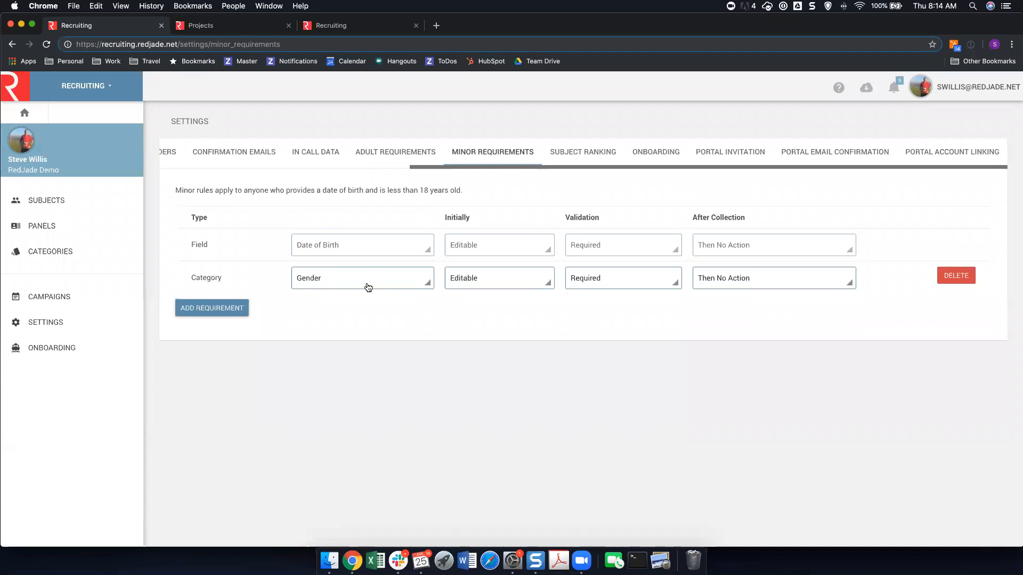
pyautogui.click(597, 156)
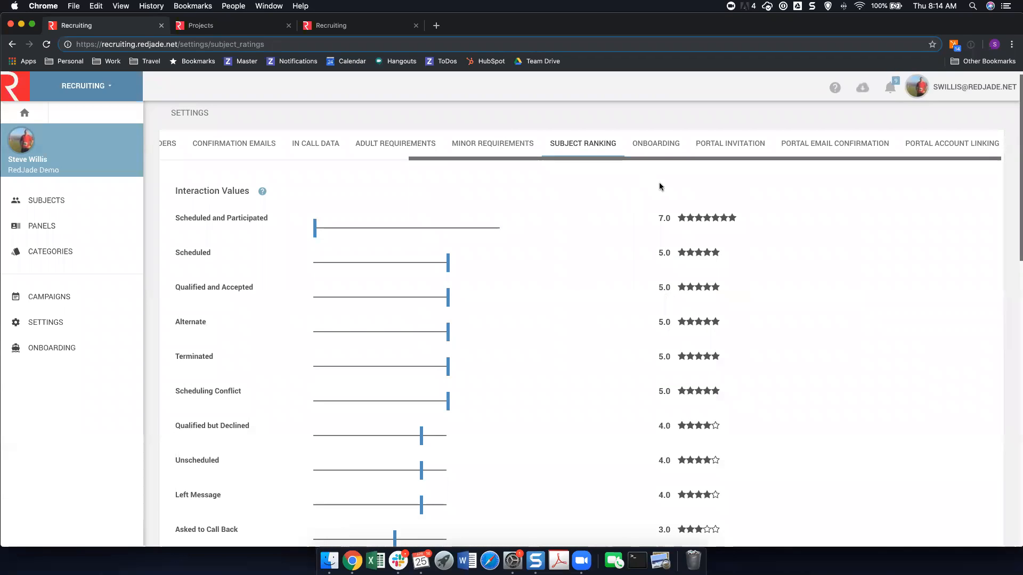
pyautogui.click(662, 150)
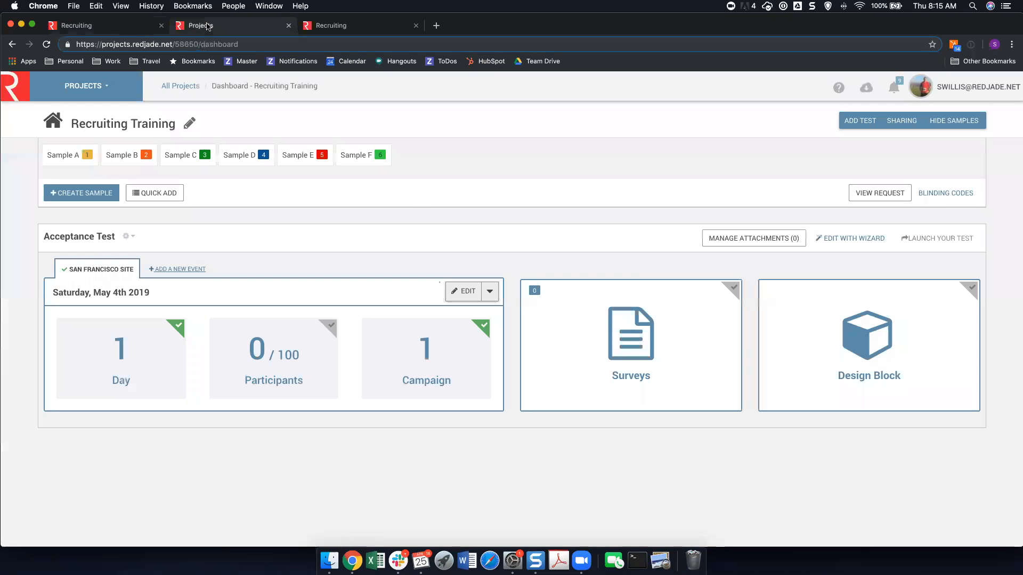
# Switch to the Recruiting Training project and review the location and participant setup of the Acceptance Test's San Francisco Site event.
pyautogui.click(209, 26)
pyautogui.click(463, 293)
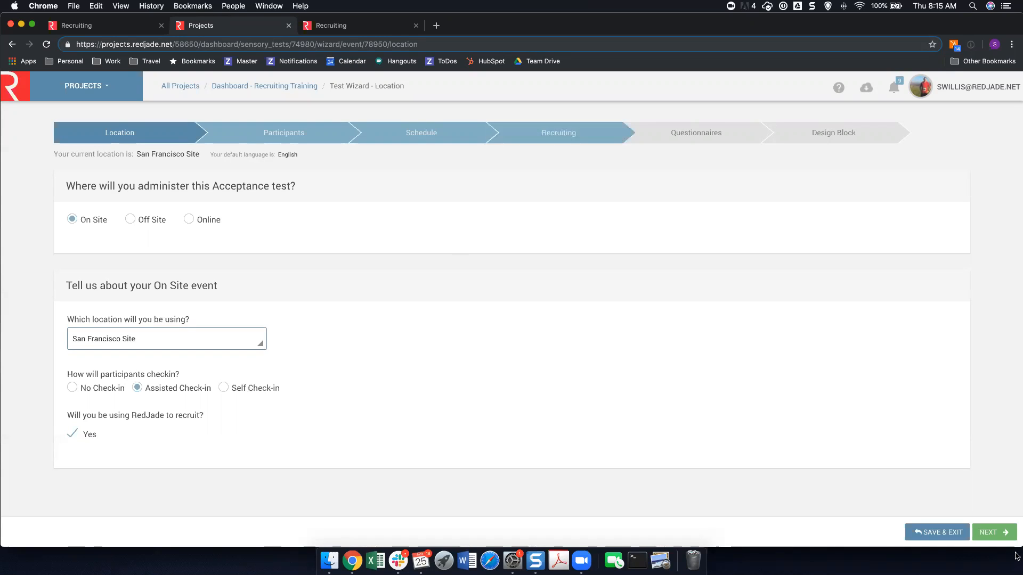
pyautogui.click(994, 532)
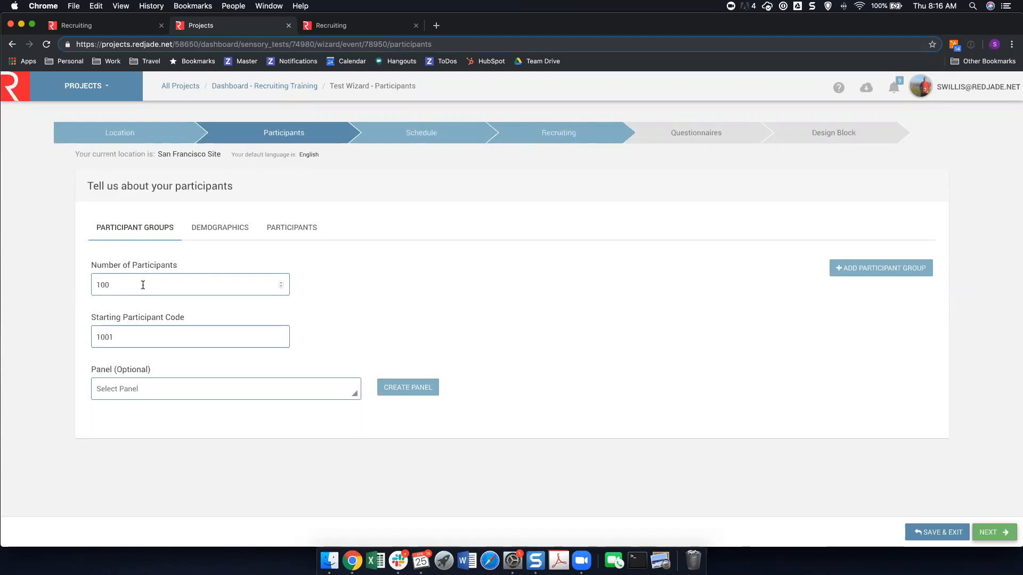
# Review the rooms, location time and sessions of the May 4 Recruiting Training reservation in the event schedule, and submit the reservation.
pyautogui.click(992, 532)
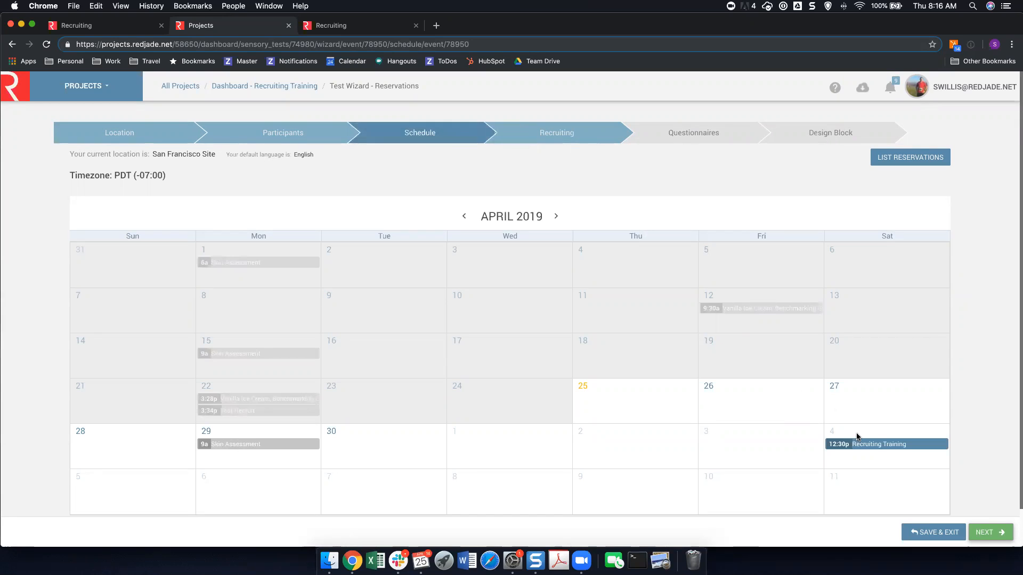
pyautogui.moveTo(859, 445)
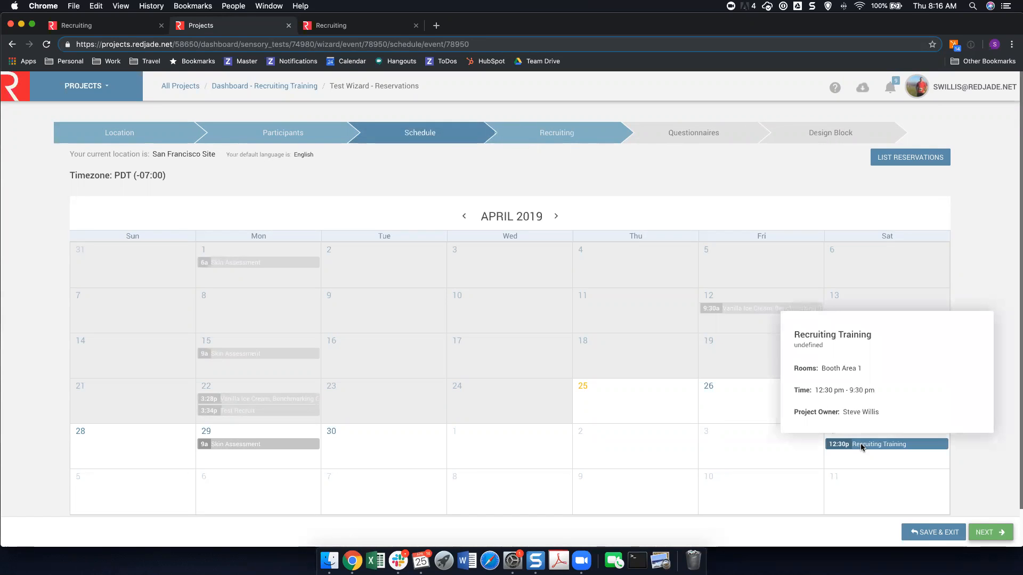
pyautogui.click(861, 446)
pyautogui.click(413, 364)
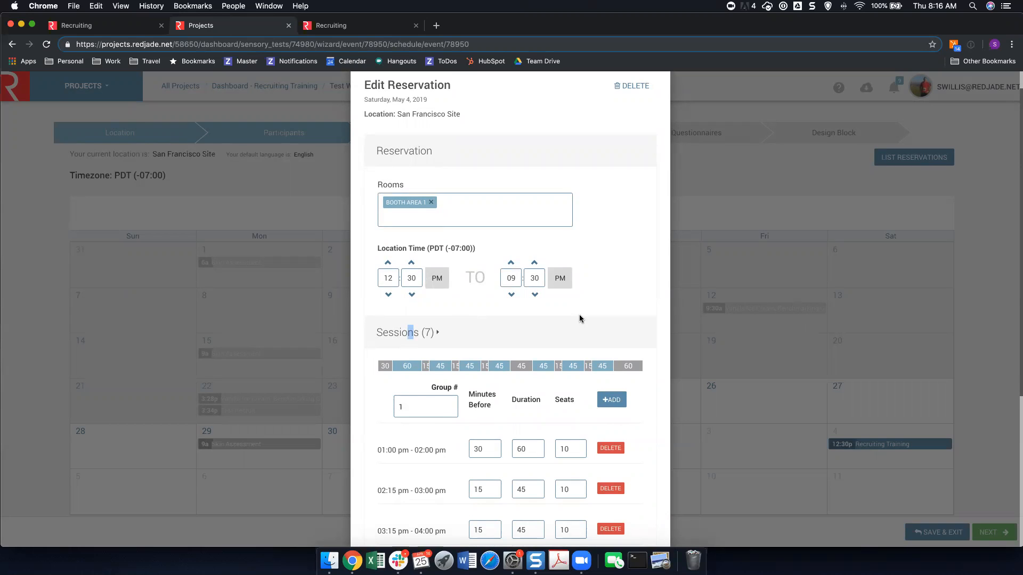
pyautogui.scroll(-2, 576, 315)
pyautogui.scroll(-3, 574, 313)
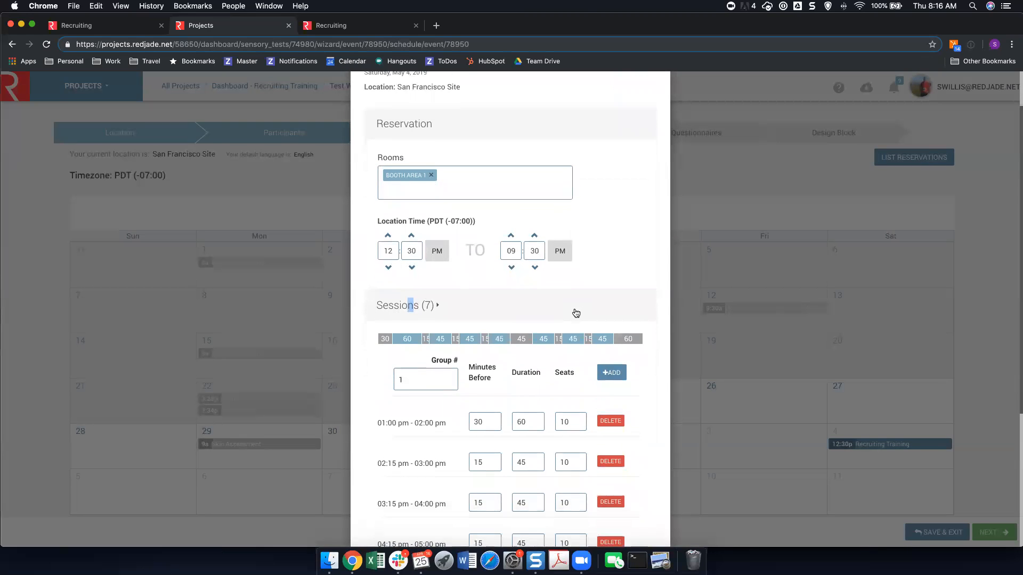
pyautogui.scroll(-4, 574, 309)
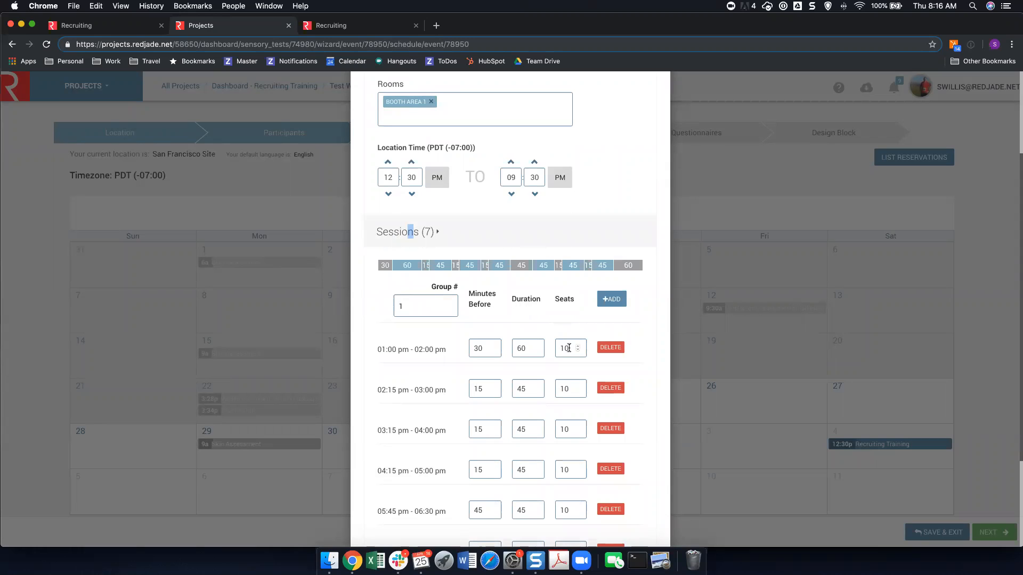
pyautogui.scroll(-1, 569, 348)
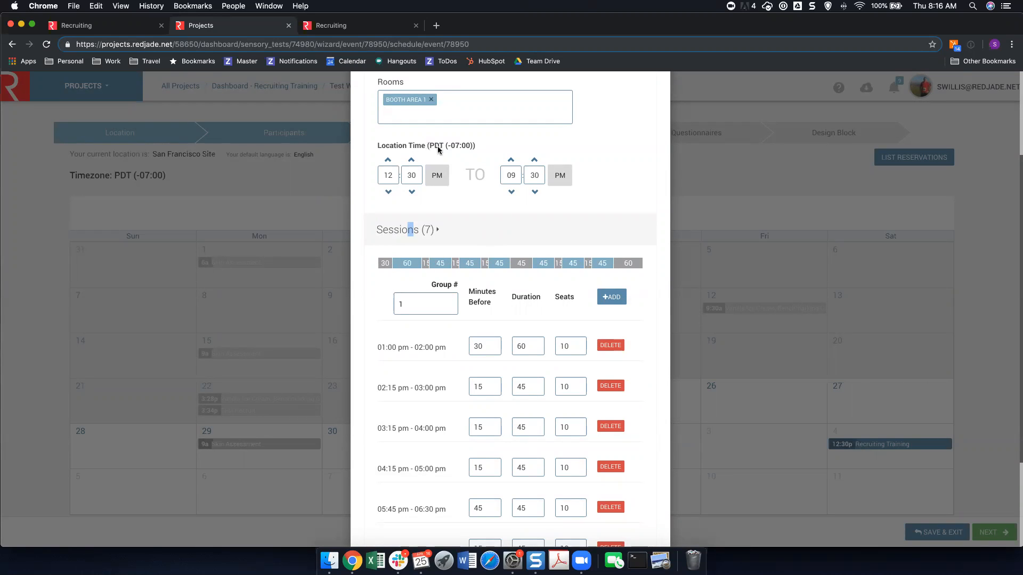
pyautogui.scroll(-1, 495, 288)
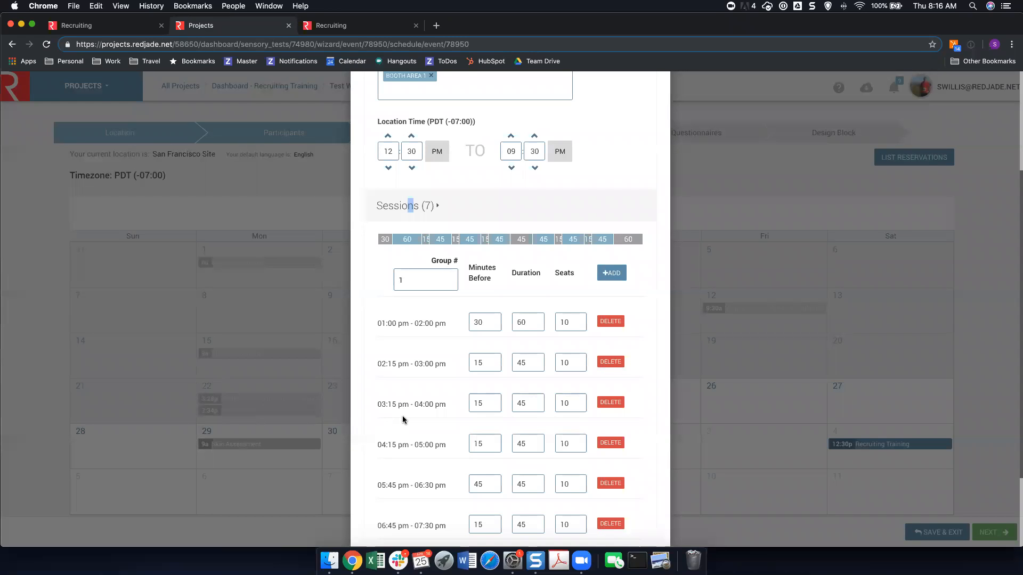
pyautogui.scroll(-4, 403, 421)
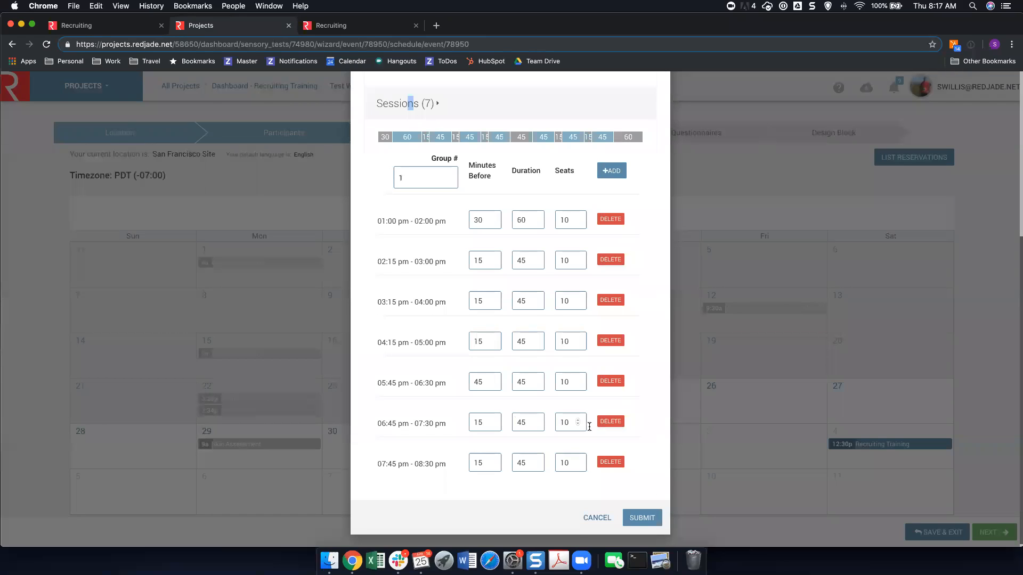
pyautogui.click(661, 516)
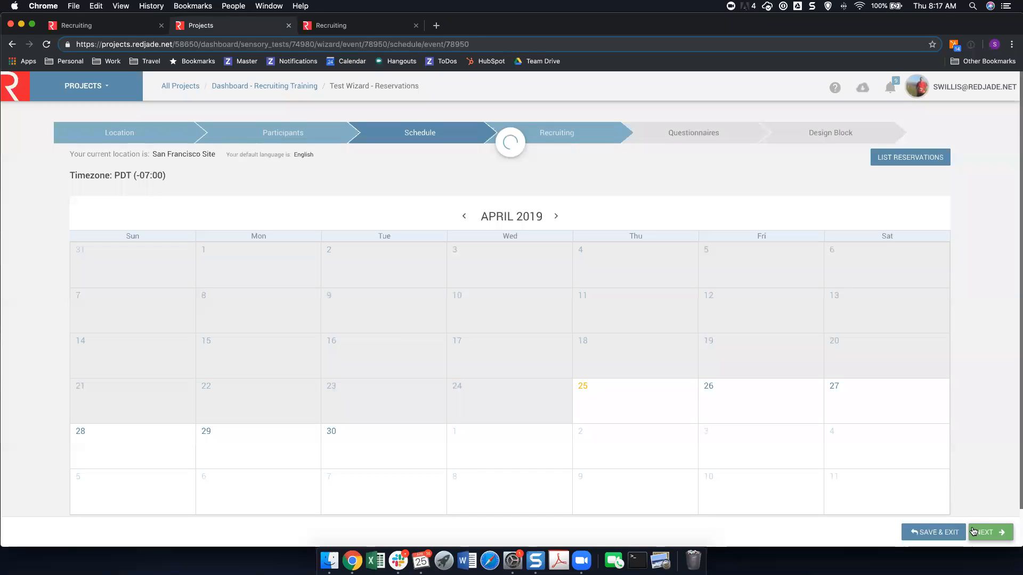
# Open the Recruiting Training campaign from the test's recruiting setup and review its details, portal and anonymous access options, and time and date formats.
pyautogui.click(982, 533)
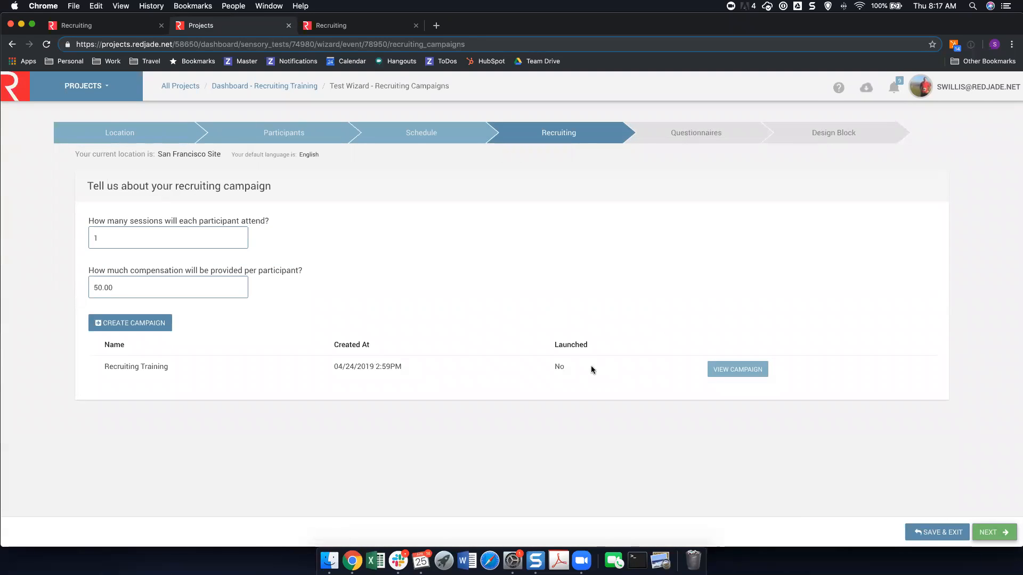
pyautogui.click(724, 375)
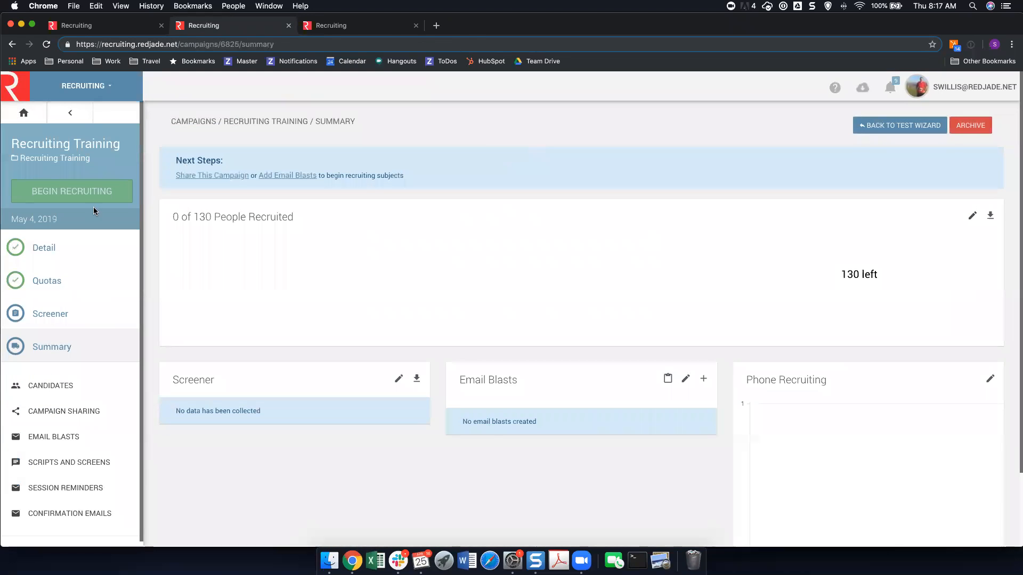
pyautogui.click(64, 242)
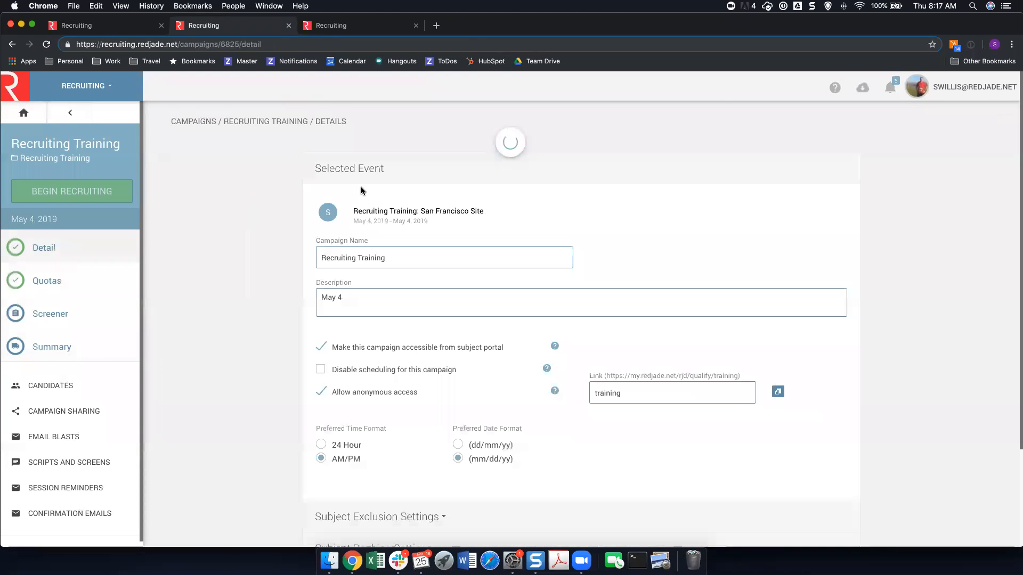
pyautogui.scroll(-3, 381, 194)
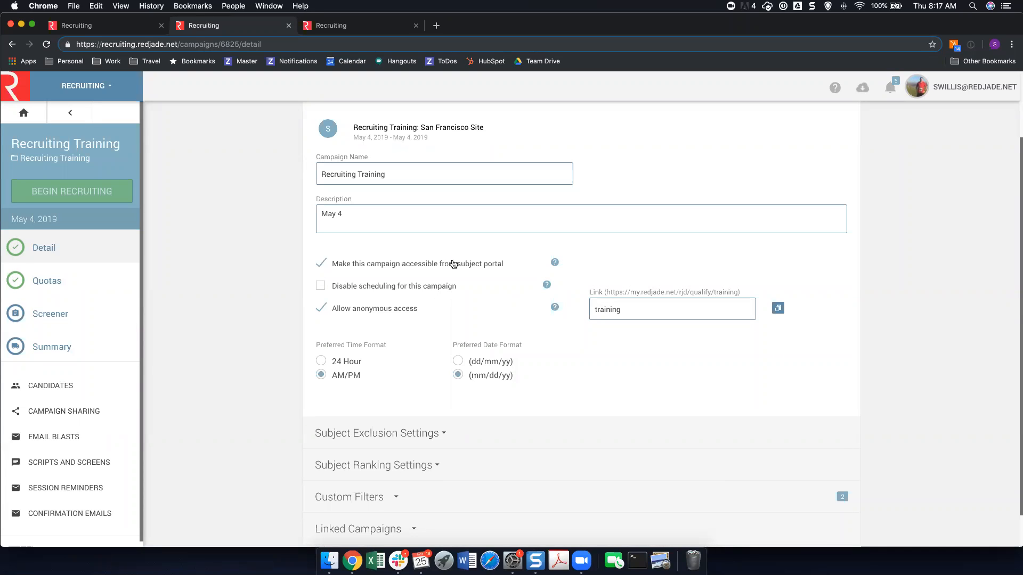
pyautogui.scroll(-1, 376, 288)
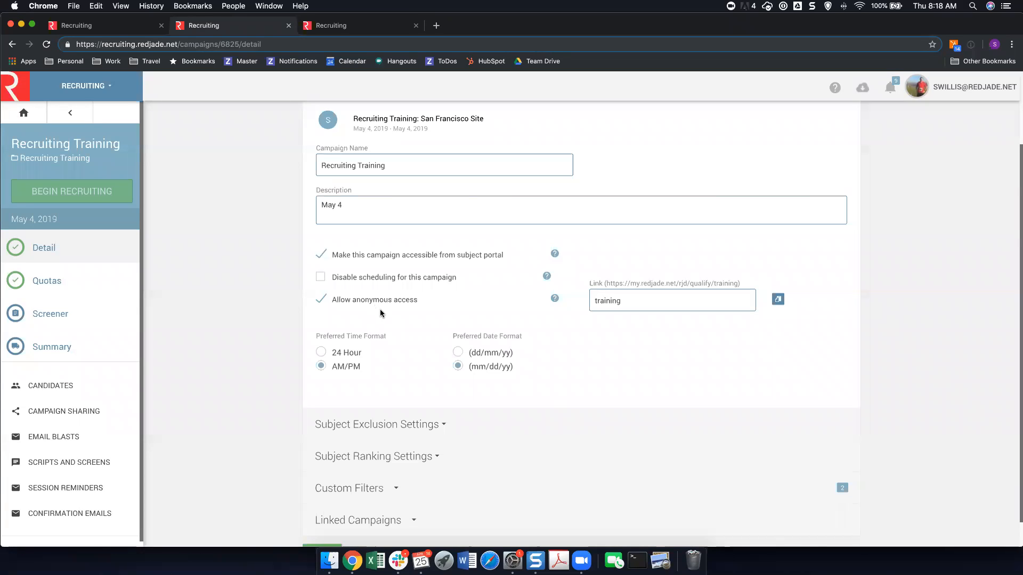
pyautogui.scroll(-1, 380, 312)
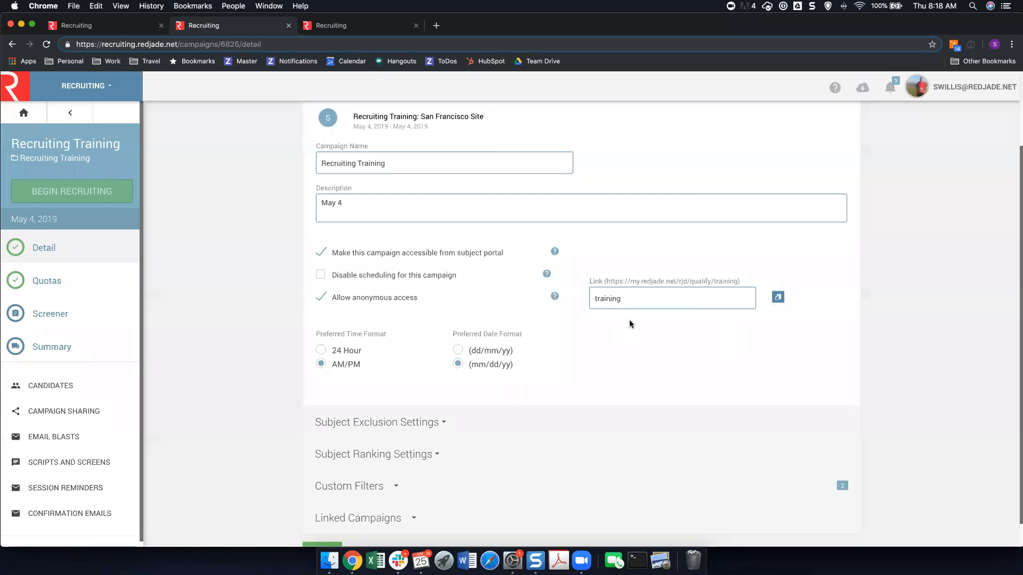
pyautogui.scroll(-1, 415, 306)
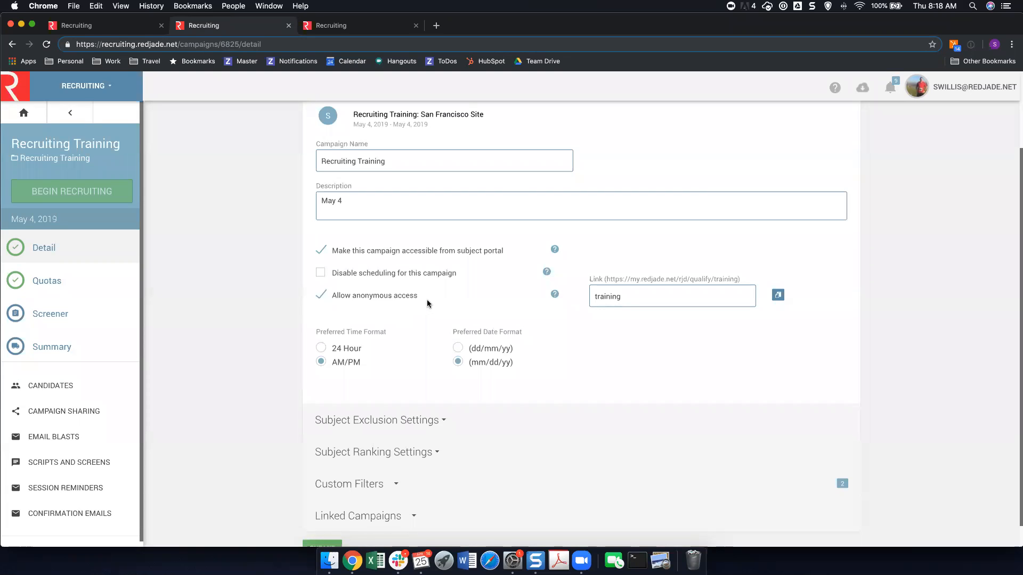
pyautogui.scroll(-1, 456, 305)
pyautogui.scroll(-3, 660, 306)
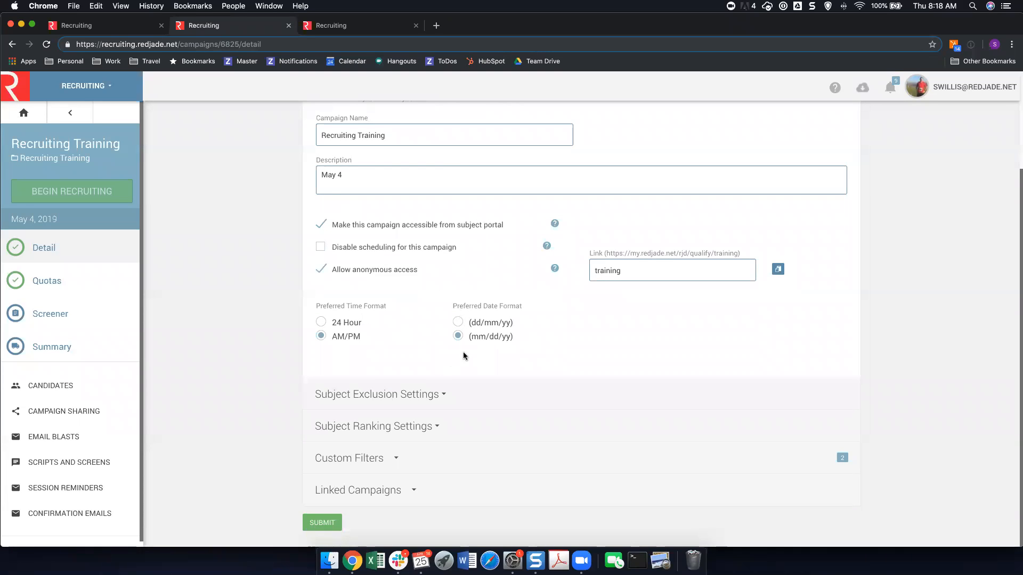
# Review the campaign's subject exclusion settings, subject ranking settings and custom filters.
pyautogui.click(413, 394)
pyautogui.scroll(-5, 487, 317)
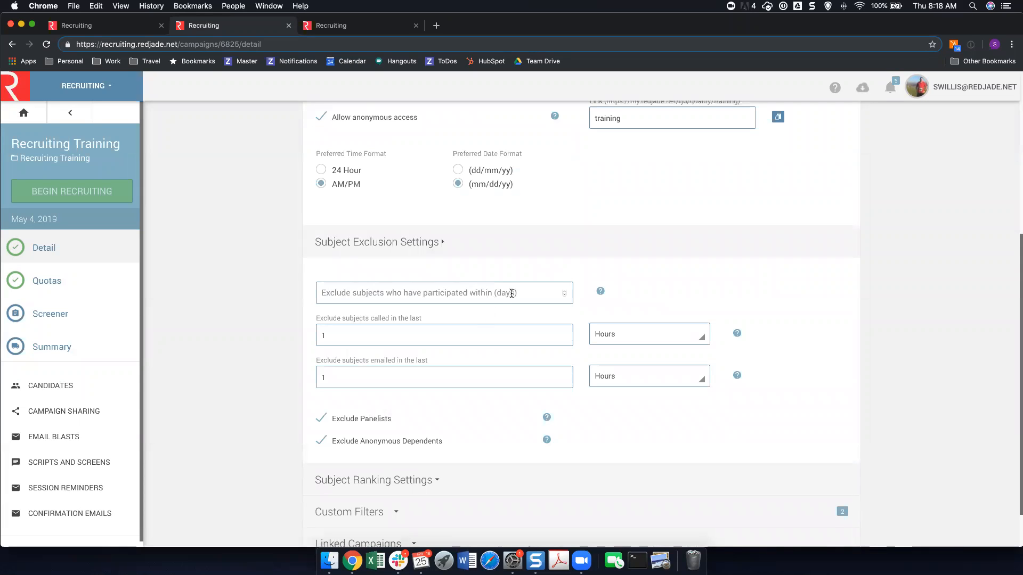
pyautogui.scroll(-2, 429, 341)
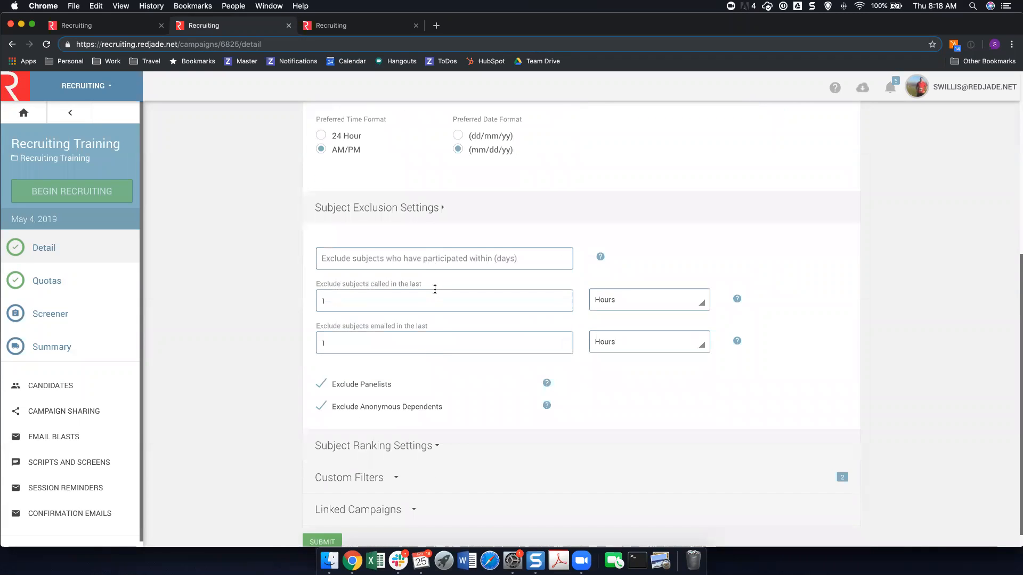
pyautogui.click(395, 446)
pyautogui.scroll(-5, 510, 298)
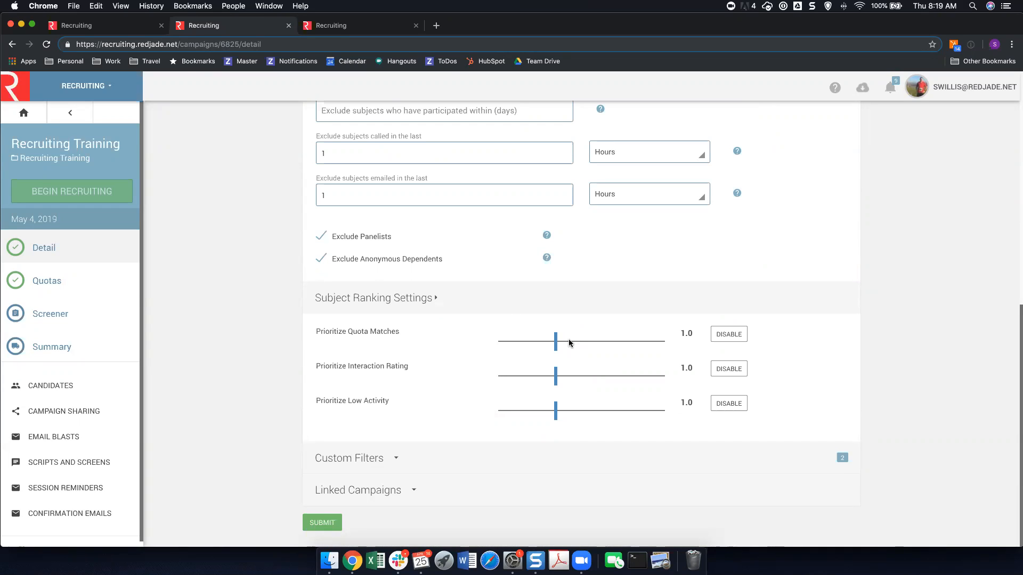
pyautogui.click(377, 470)
pyautogui.scroll(-5, 504, 269)
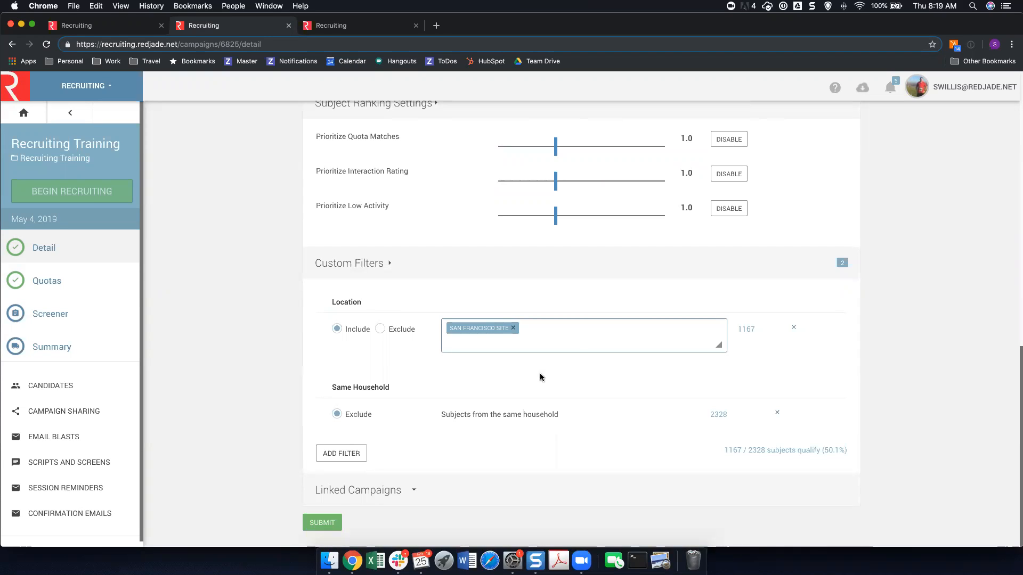
# Add a demographic custom filter to the campaign that includes subjects with Android or iOS as phone operating system.
pyautogui.click(351, 452)
pyautogui.scroll(-2, 359, 387)
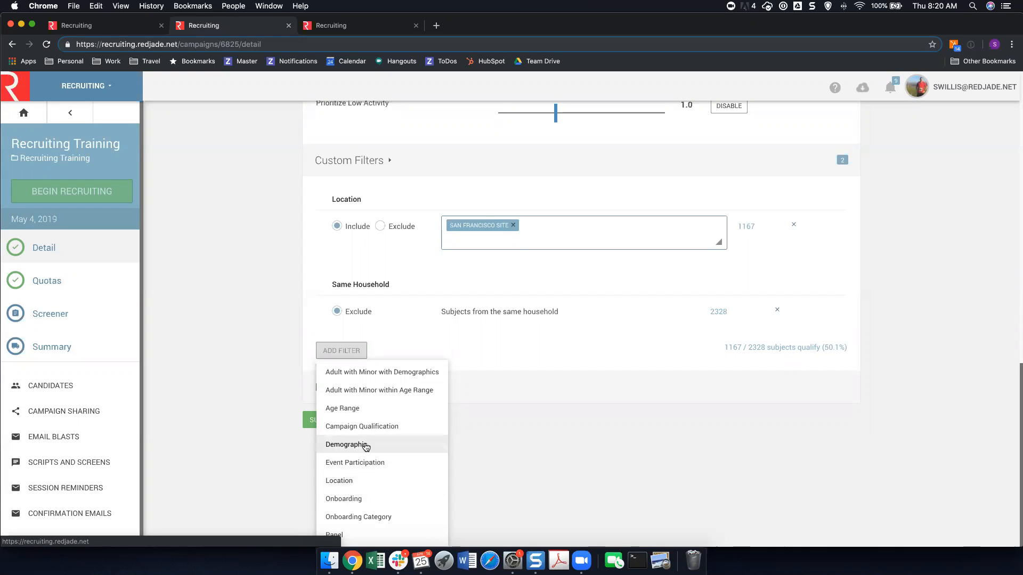
pyautogui.click(345, 444)
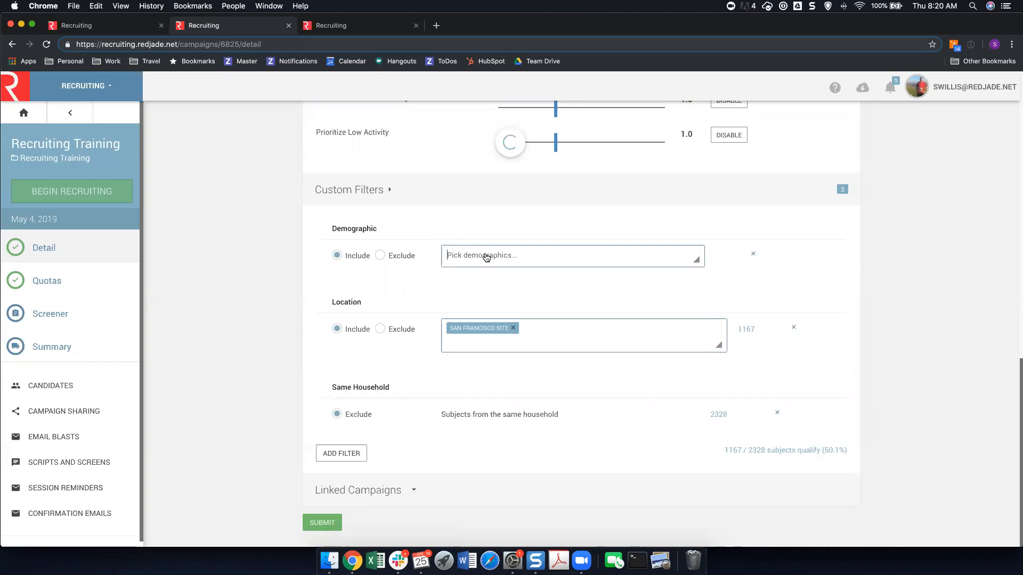
pyautogui.click(486, 257)
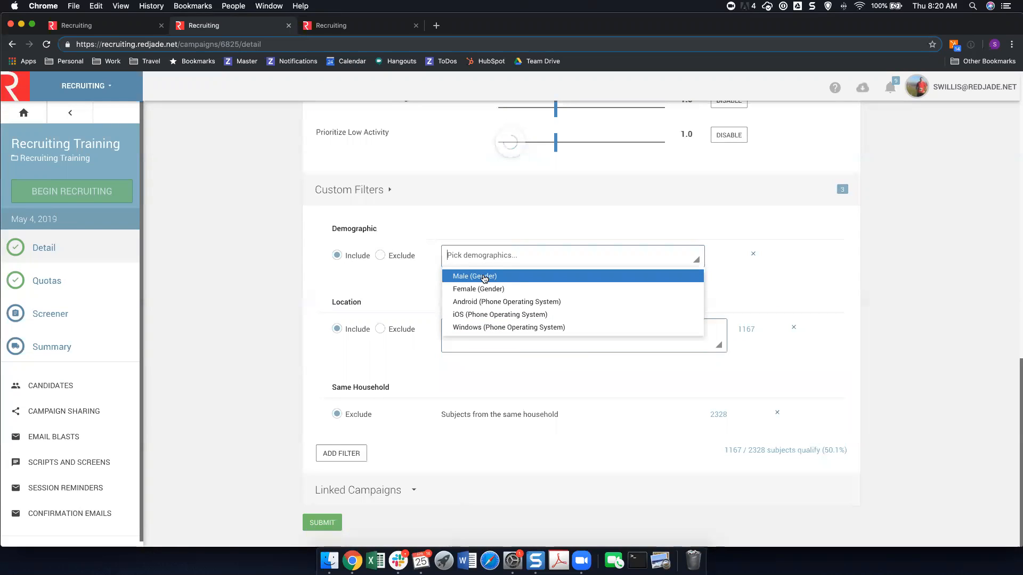
pyautogui.click(481, 302)
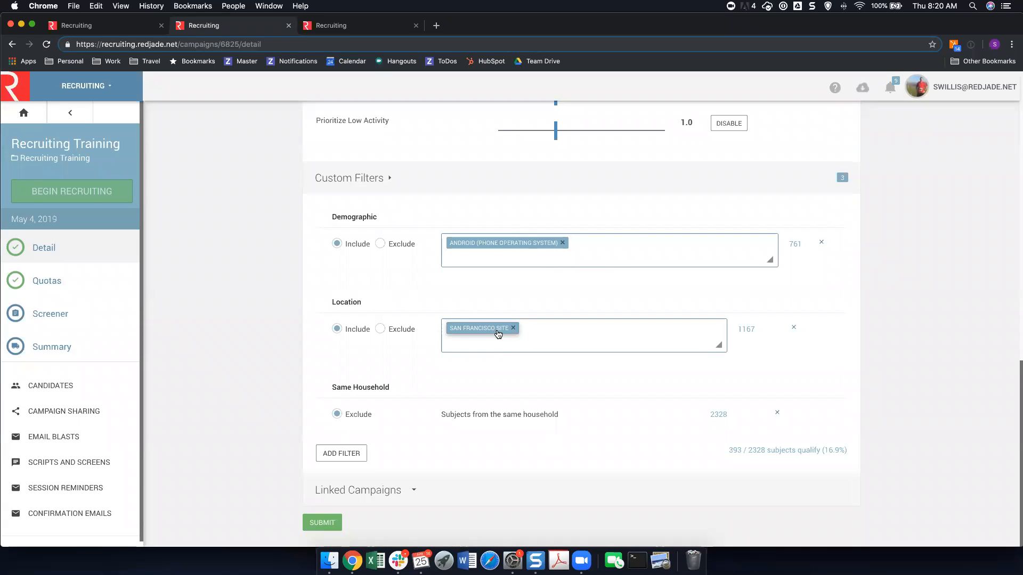
pyautogui.click(506, 262)
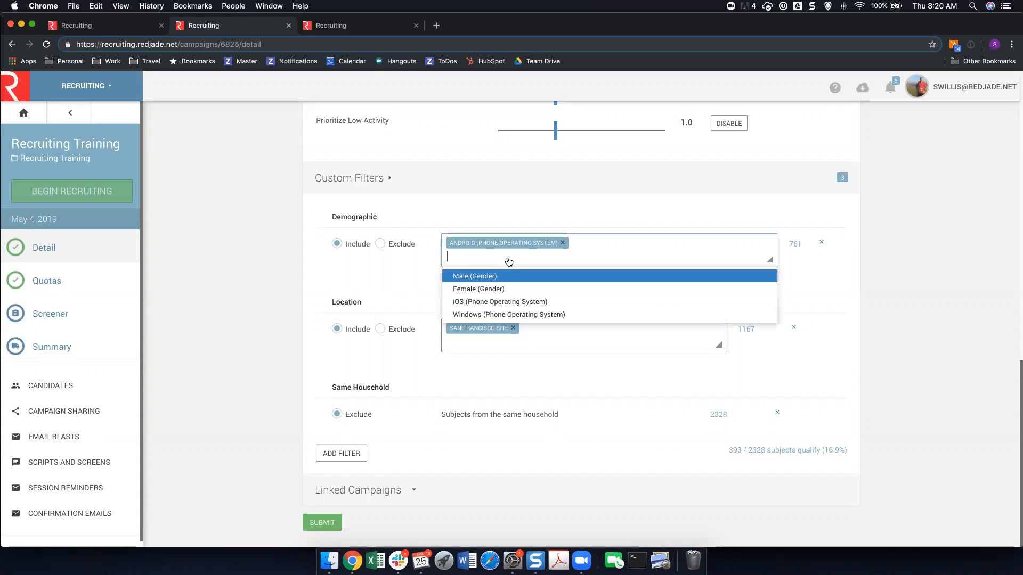
pyautogui.click(493, 302)
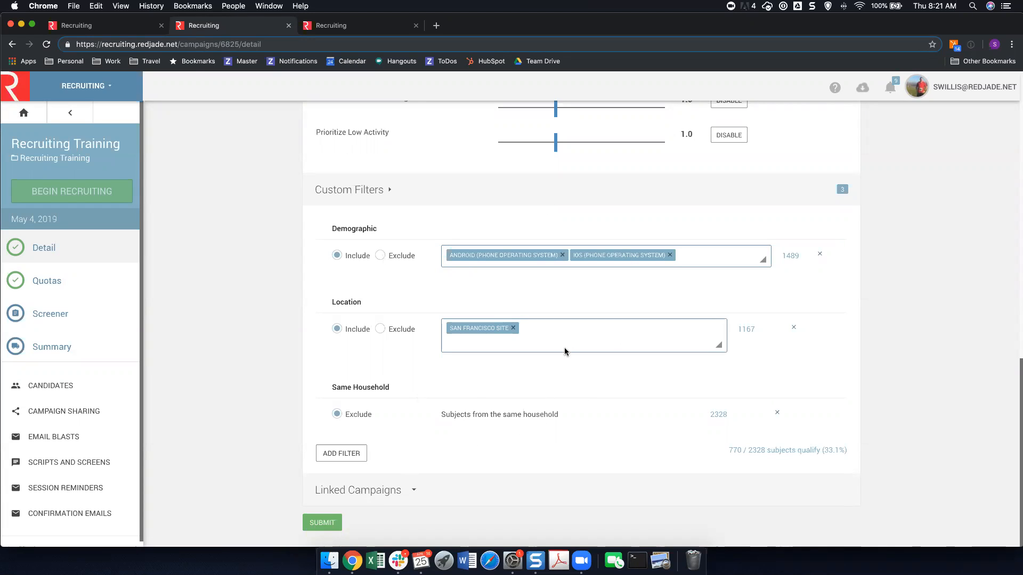
# Try an Event Participation custom filter that includes Test Recruit: Acceptance Test, and remove that filter again.
pyautogui.click(343, 452)
pyautogui.scroll(-3, 370, 434)
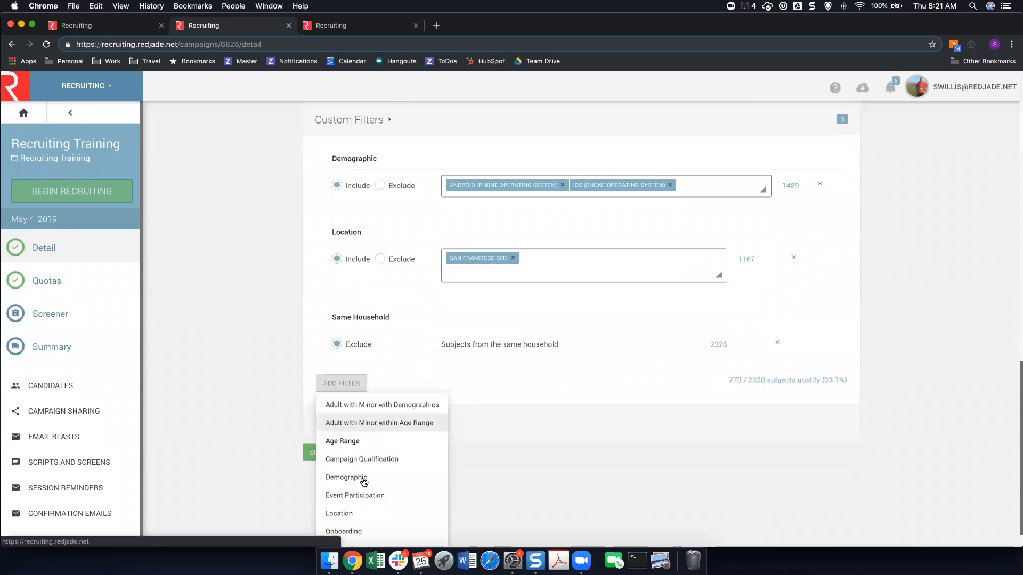
pyautogui.click(362, 494)
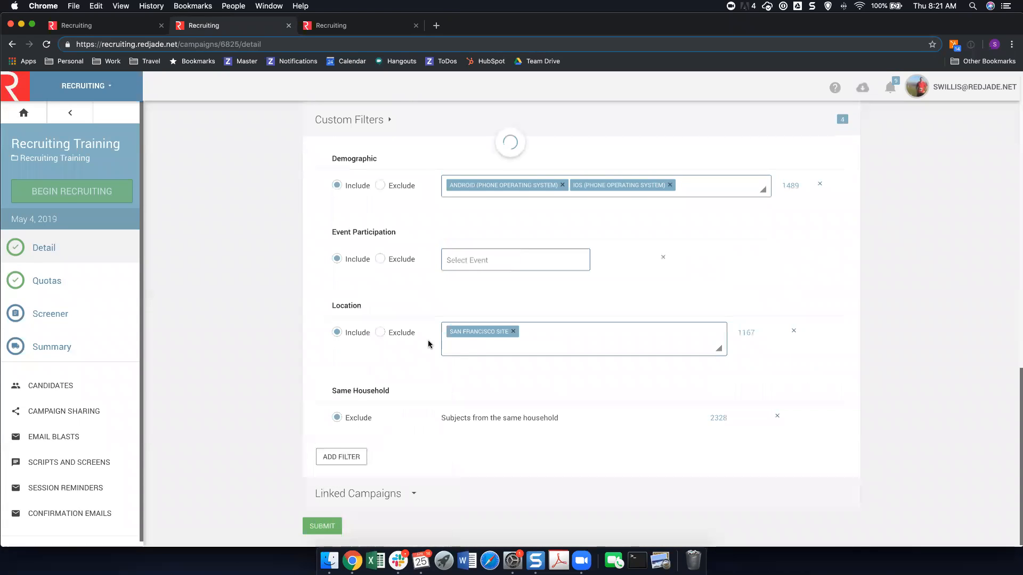
pyautogui.click(473, 255)
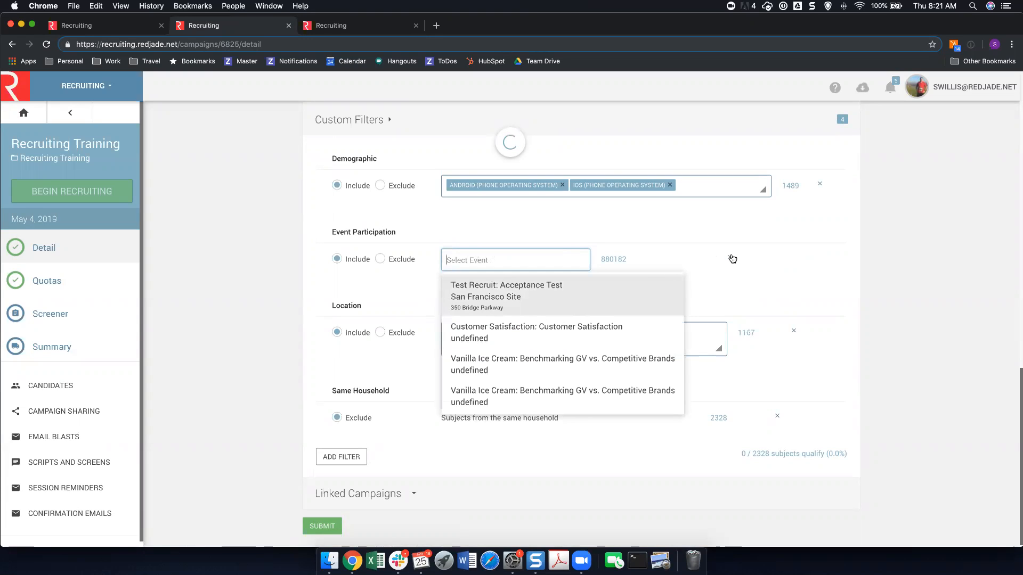
pyautogui.click(570, 285)
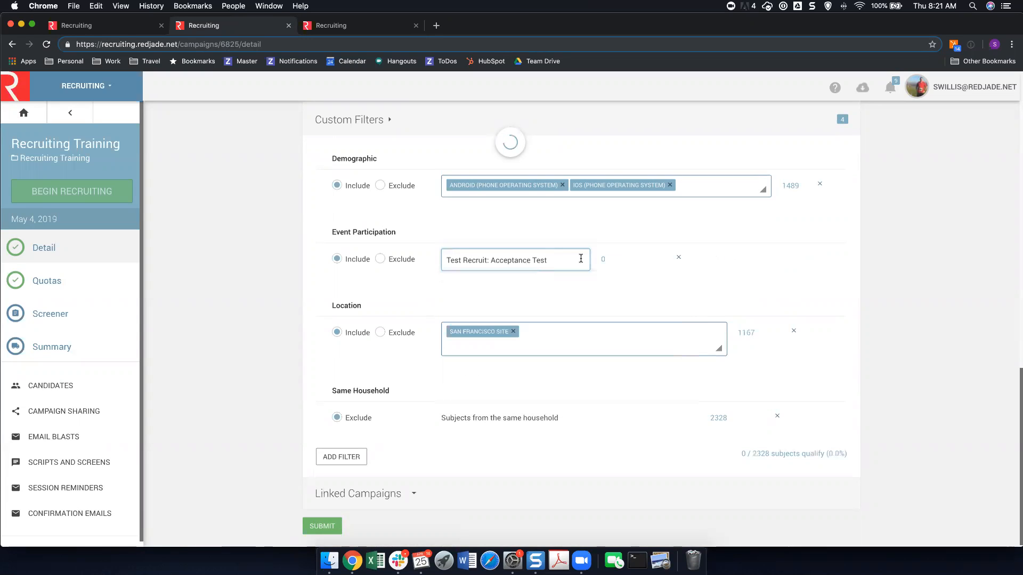
pyautogui.click(678, 261)
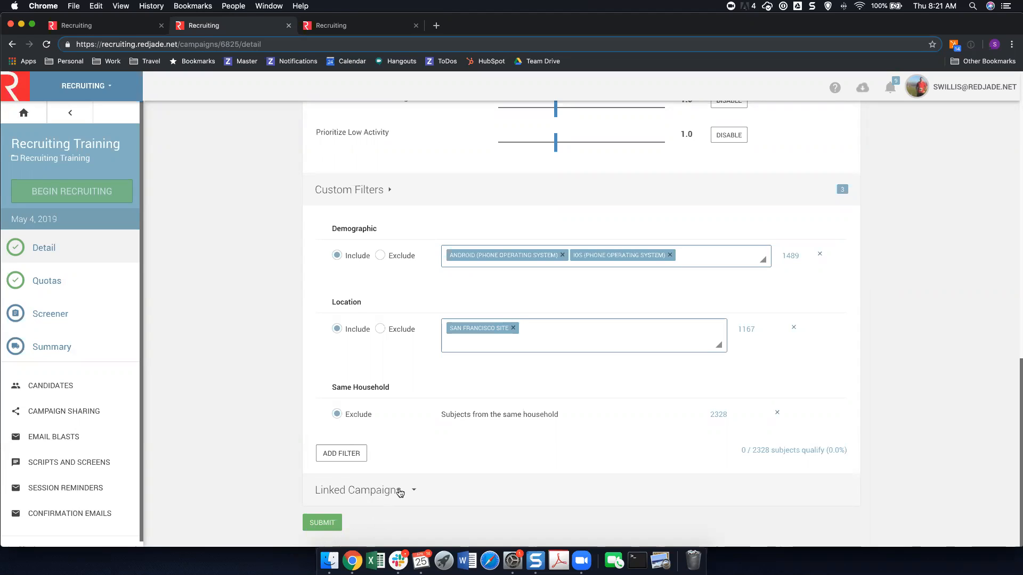
# Submit the campaign details and open the quota configuration, checking the setting for the total number of people.
pyautogui.click(332, 523)
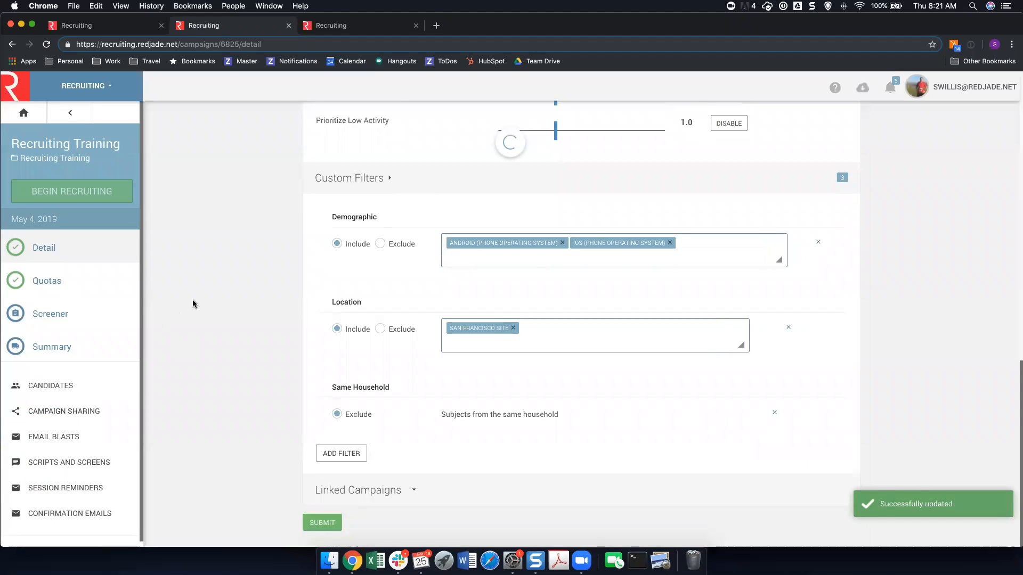
pyautogui.click(71, 289)
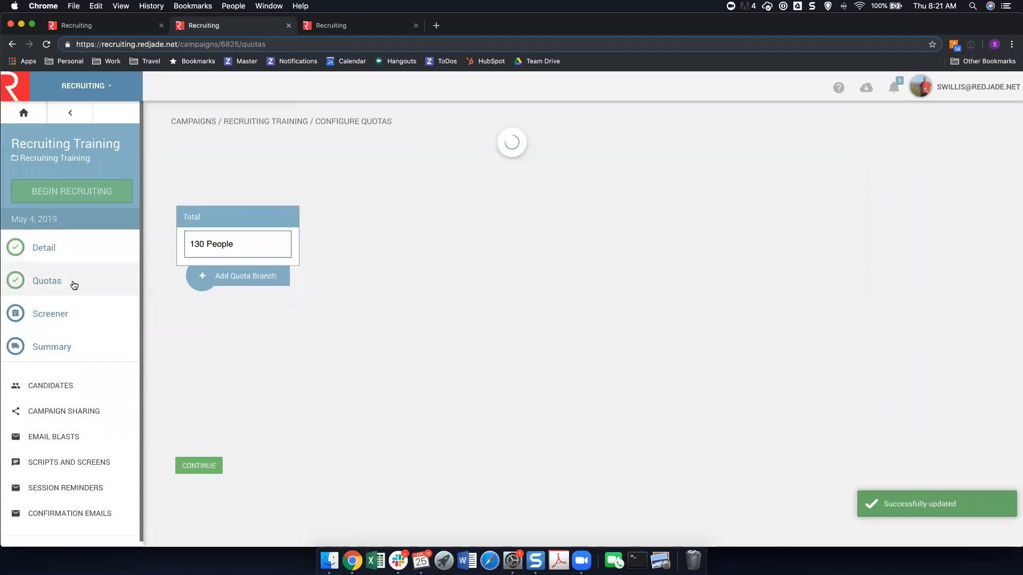
pyautogui.click(197, 252)
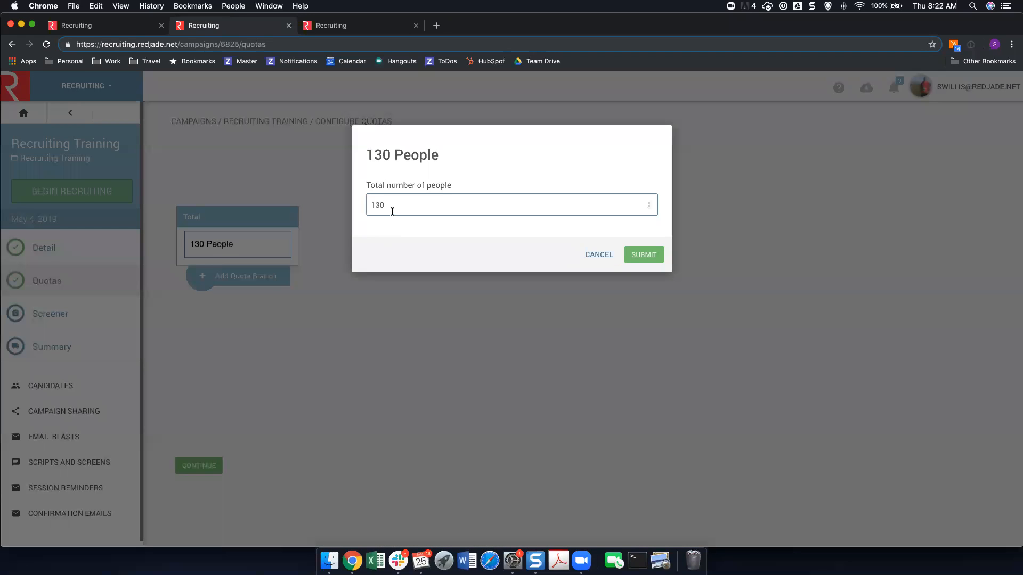
pyautogui.click(599, 256)
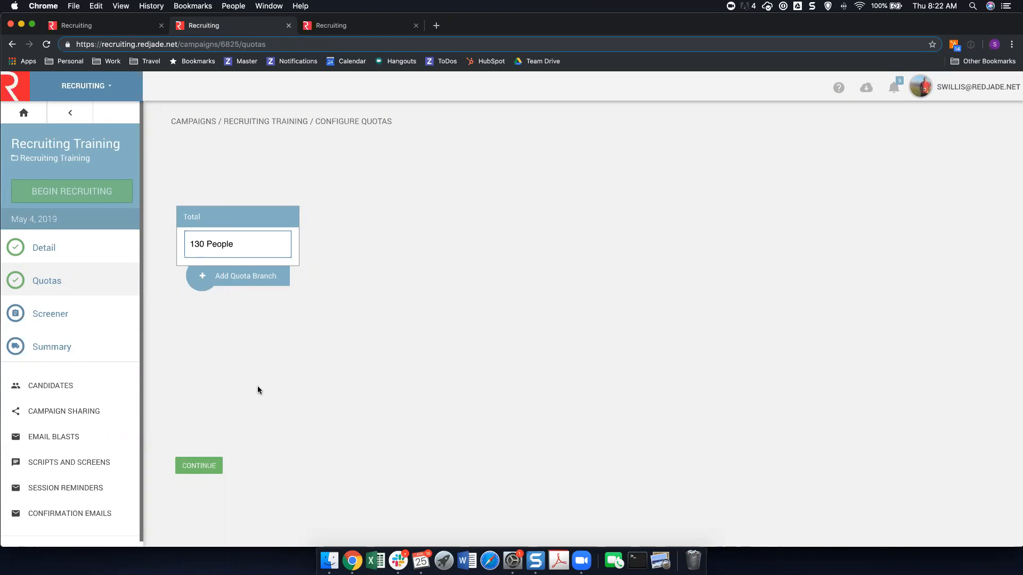
pyautogui.click(201, 276)
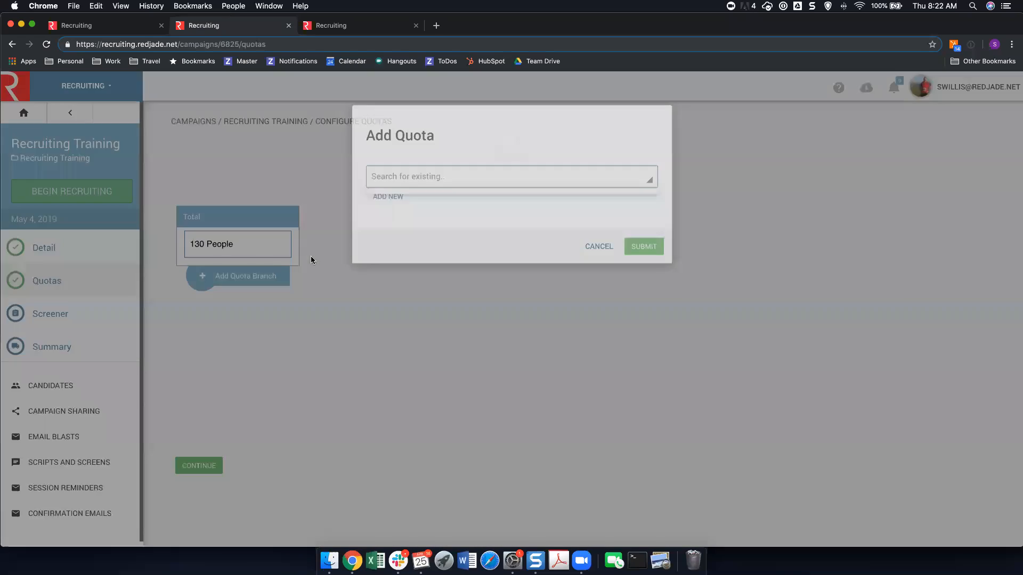
pyautogui.click(456, 195)
pyautogui.write('gender')
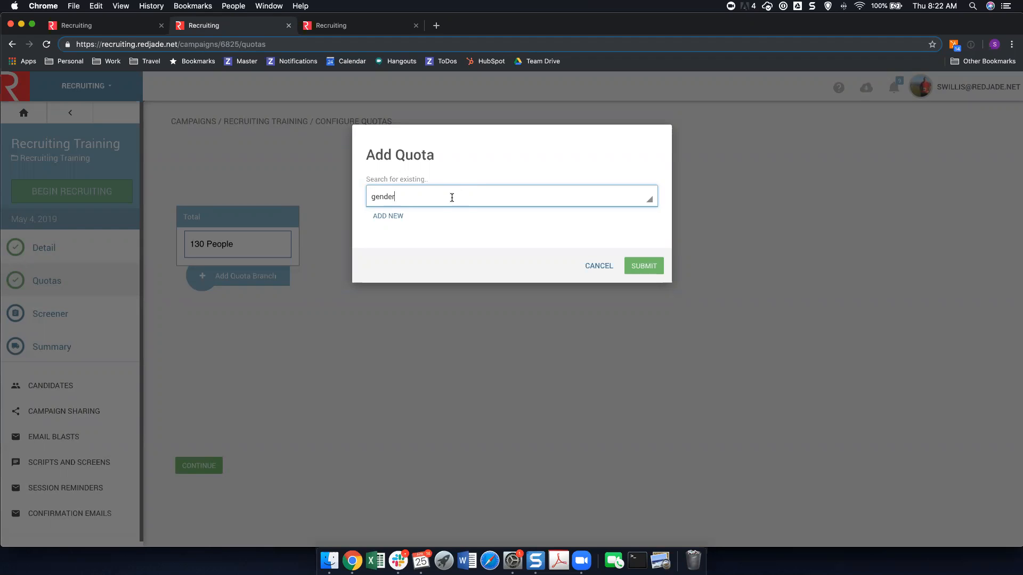
pyautogui.moveTo(422, 196); pyautogui.dragTo(321, 190)
pyautogui.click(286, 274)
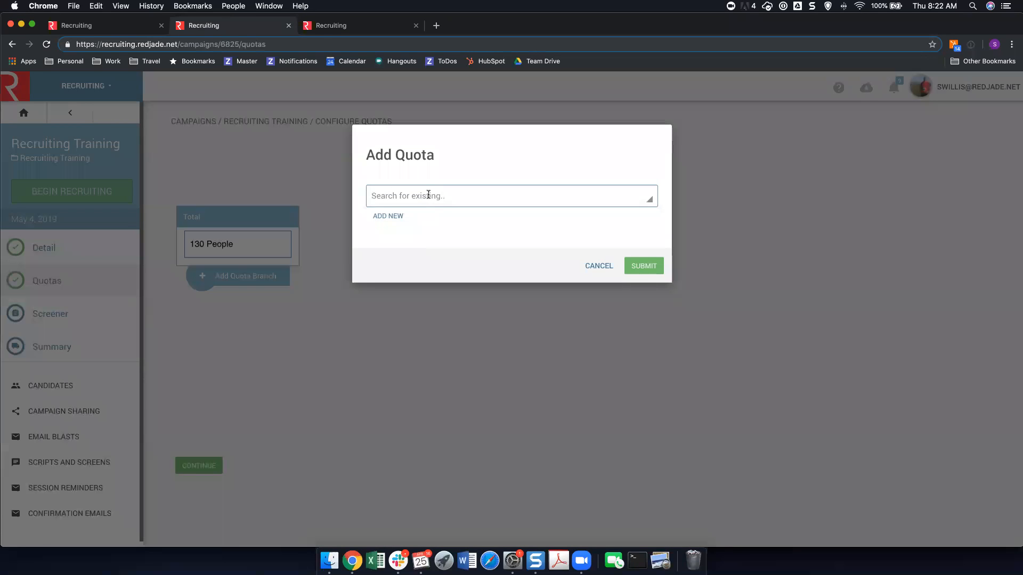
# Add a quota branch for the existing Gender category, with 40 to 50 males and 80 to 100 females.
pyautogui.click(428, 195)
pyautogui.write('Gender')
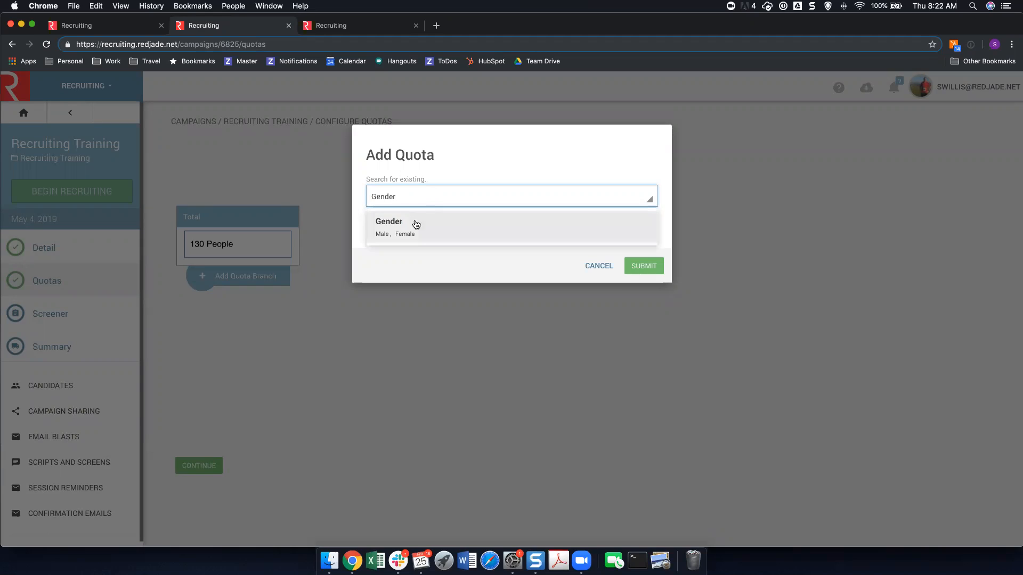
pyautogui.click(414, 224)
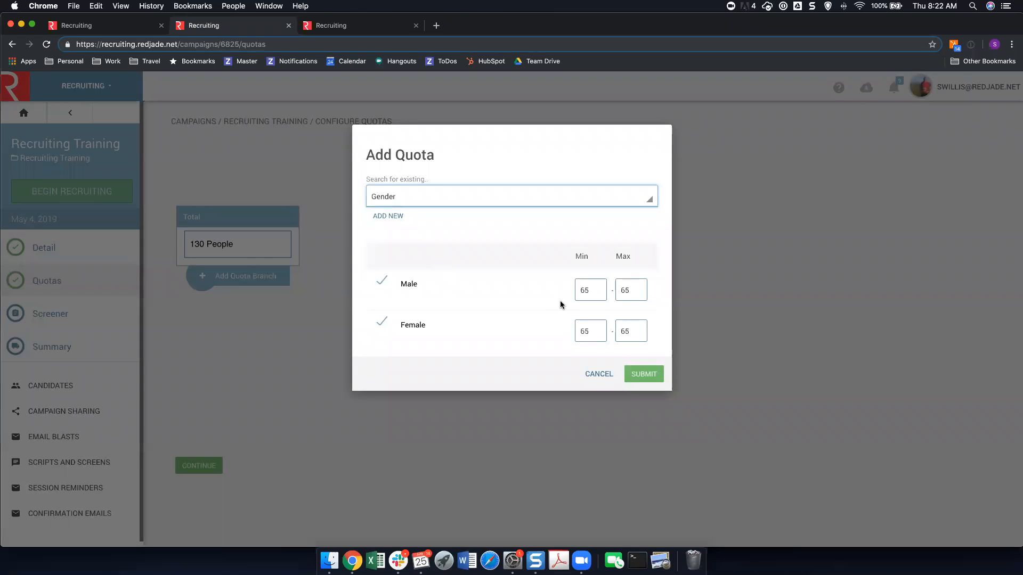
pyautogui.moveTo(589, 290); pyautogui.dragTo(568, 289)
pyautogui.write('40')
pyautogui.press('Tab')
pyautogui.write('50')
pyautogui.press('Tab')
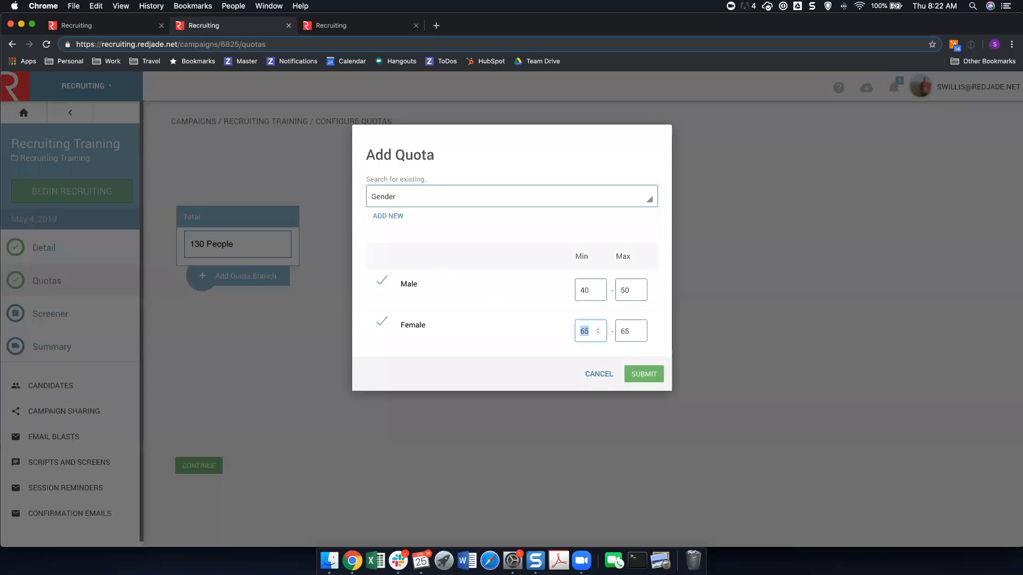
pyautogui.write('80')
pyautogui.press('Tab')
pyautogui.write('10')
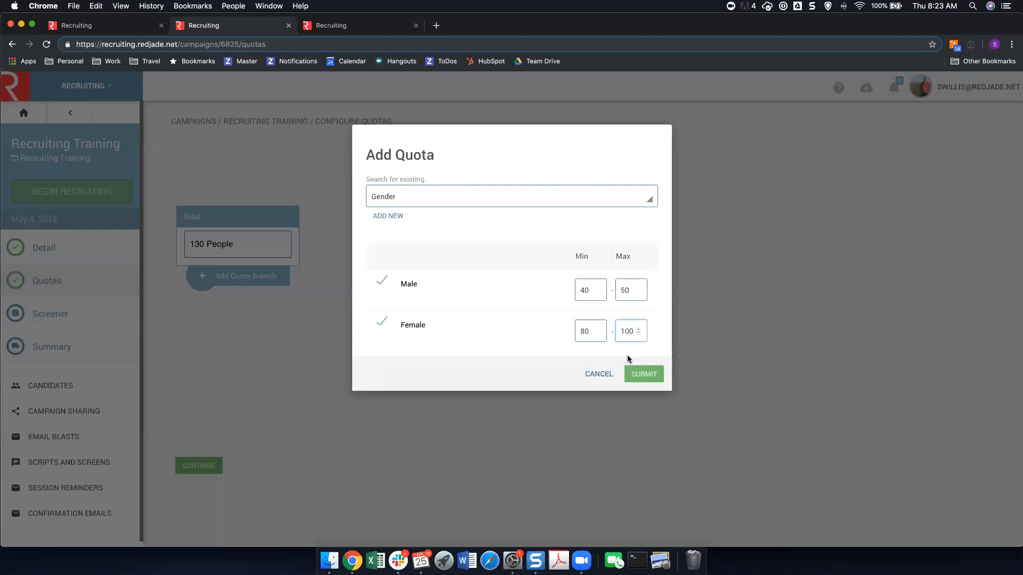
pyautogui.click(636, 373)
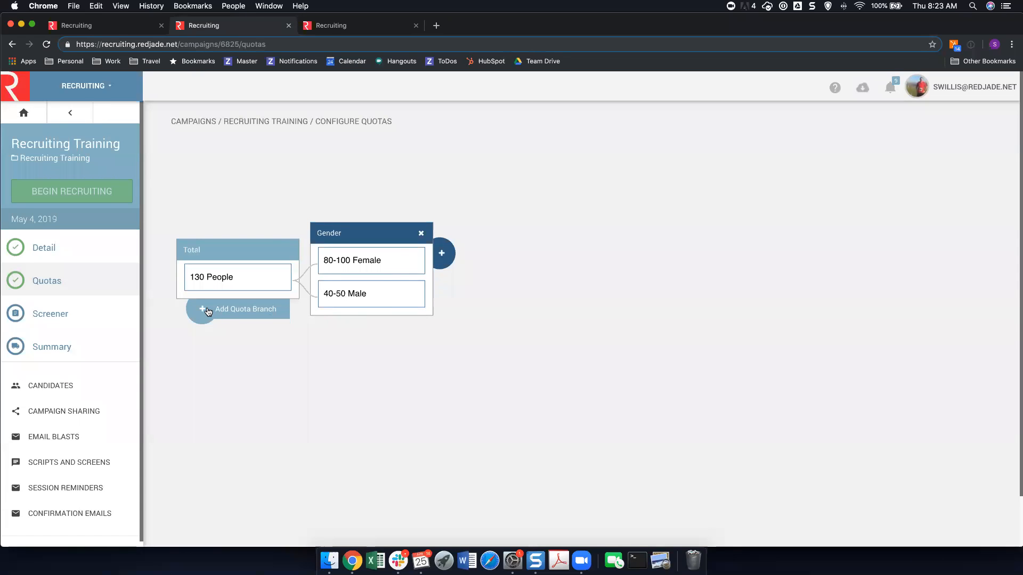
# Create a user-defined demographic category named Cookie Brand MO with Brand A and Other Brands for a quota nested under Gender.
pyautogui.click(441, 253)
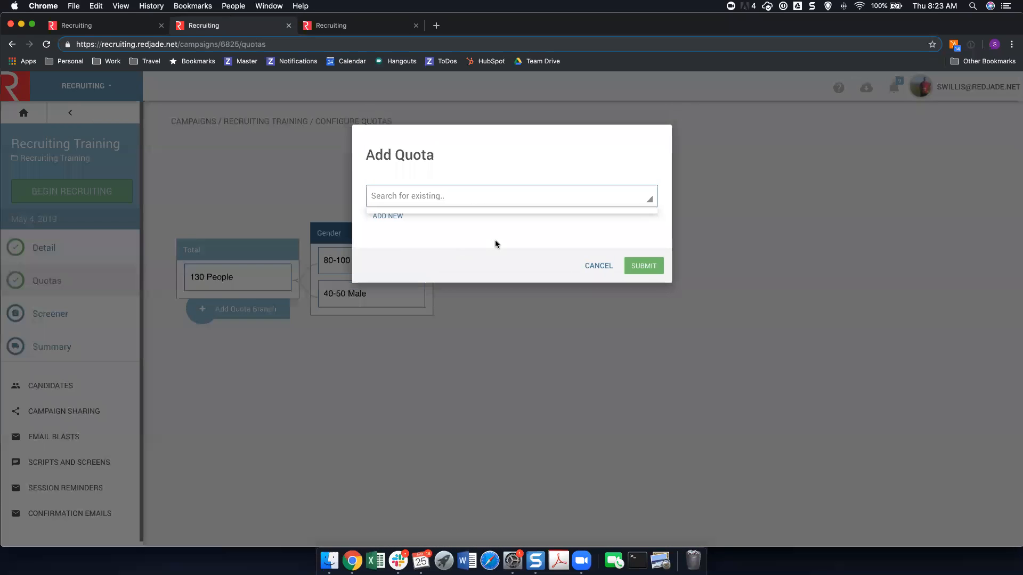
pyautogui.click(395, 217)
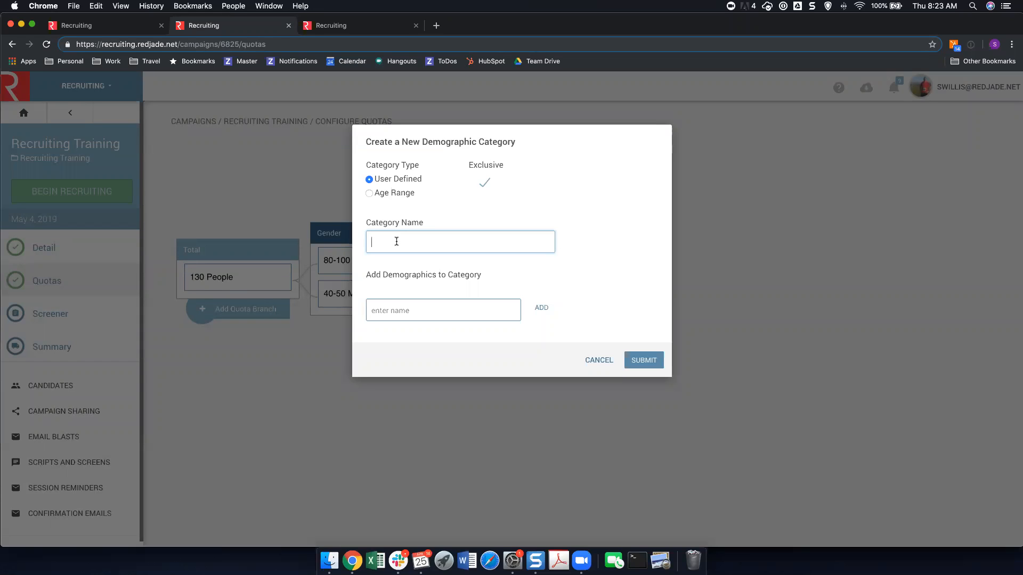
pyautogui.write('Cookie Brand MO')
pyautogui.click(393, 305)
pyautogui.write('Brand A')
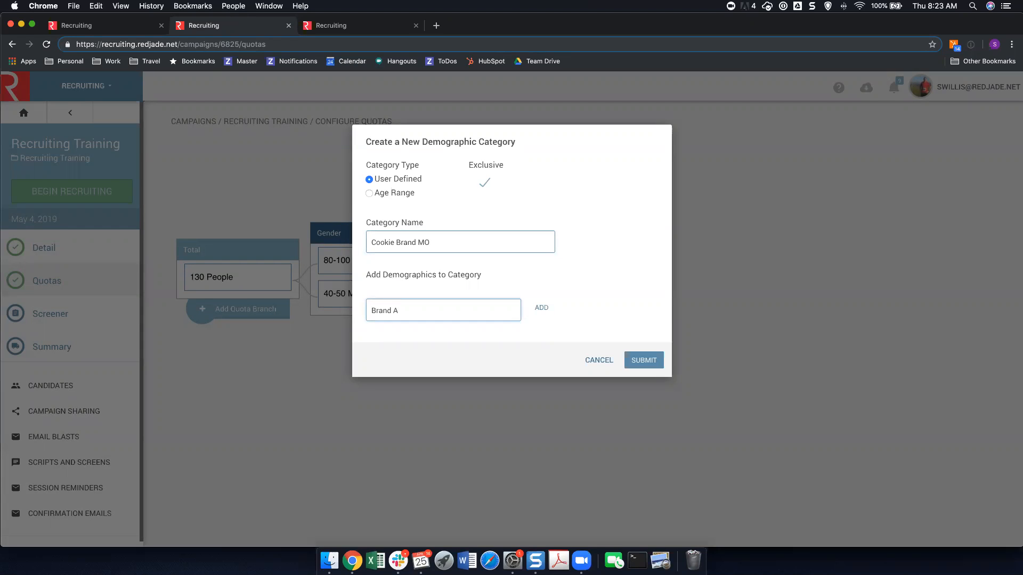
pyautogui.press('Return')
pyautogui.write('Other Bran')
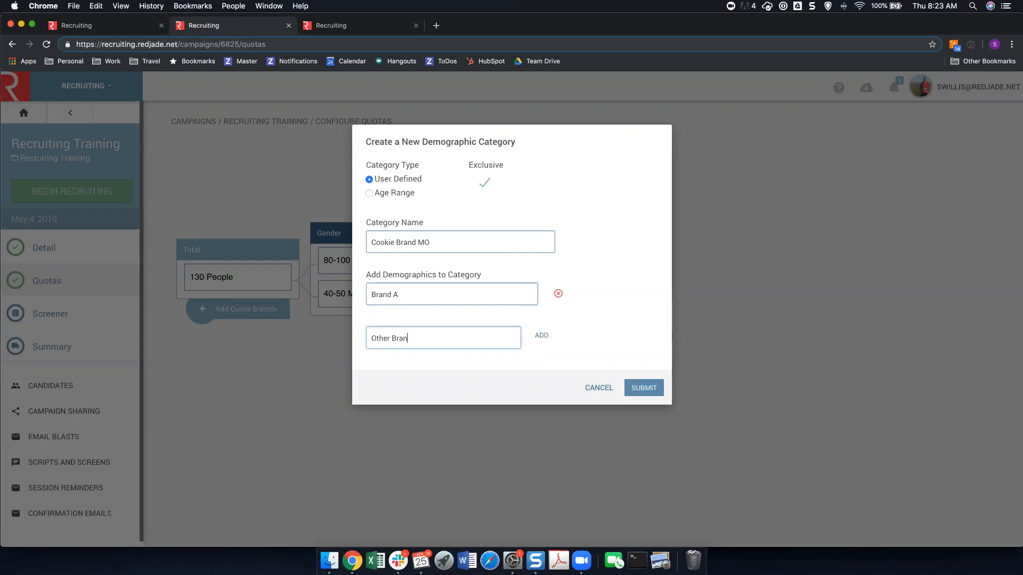
pyautogui.write('ds')
pyautogui.click(541, 336)
pyautogui.click(638, 413)
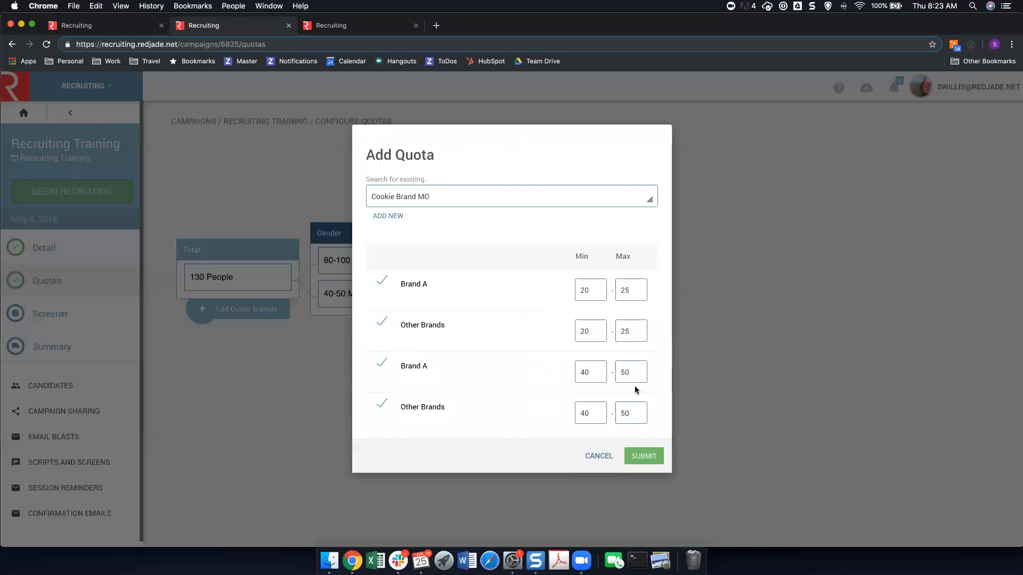
# Submit the Cookie Brand MO quota with its proposed minimums and maximums, and continue to the screener setup.
pyautogui.click(644, 455)
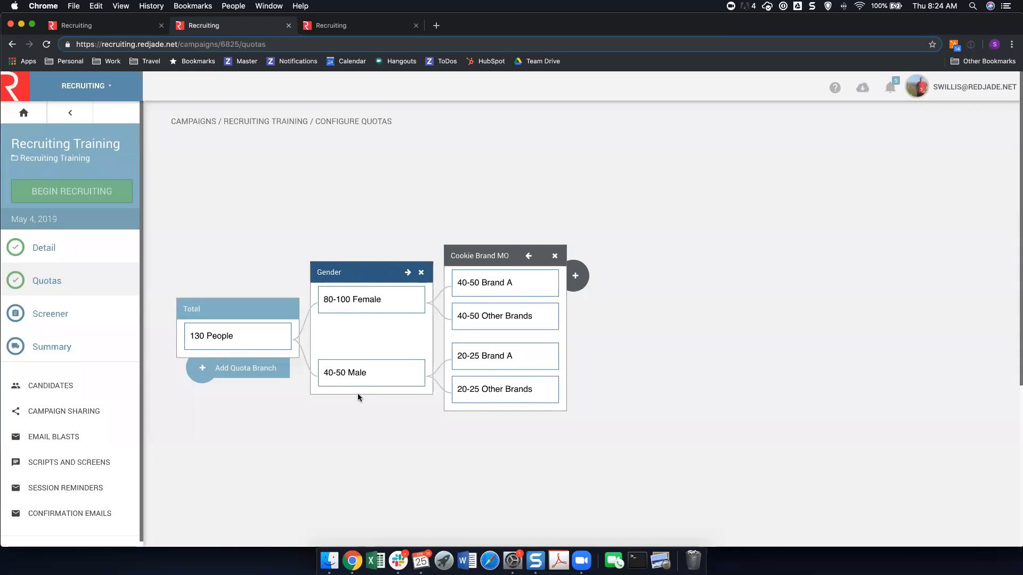
pyautogui.scroll(-5, 357, 394)
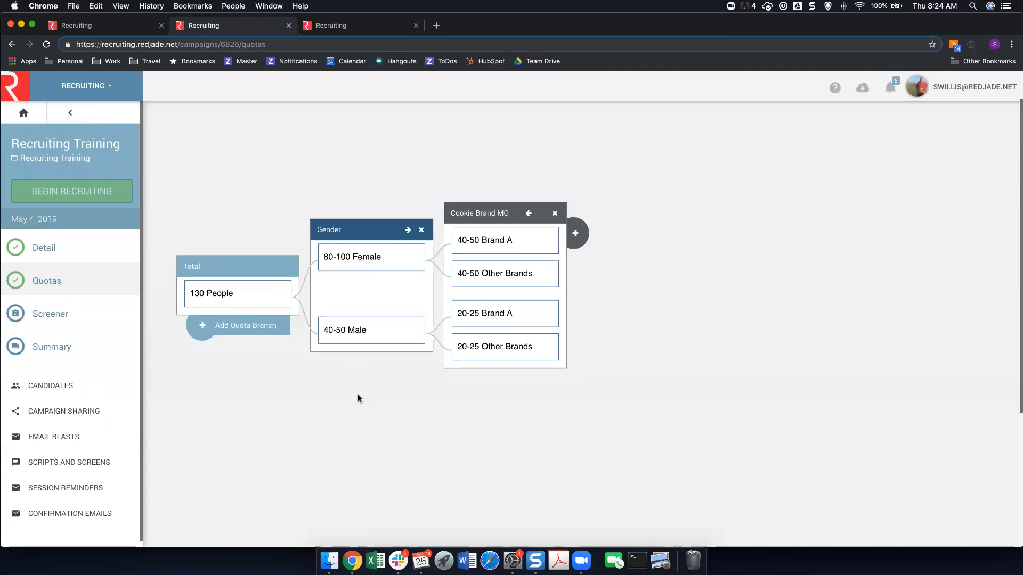
pyautogui.click(213, 530)
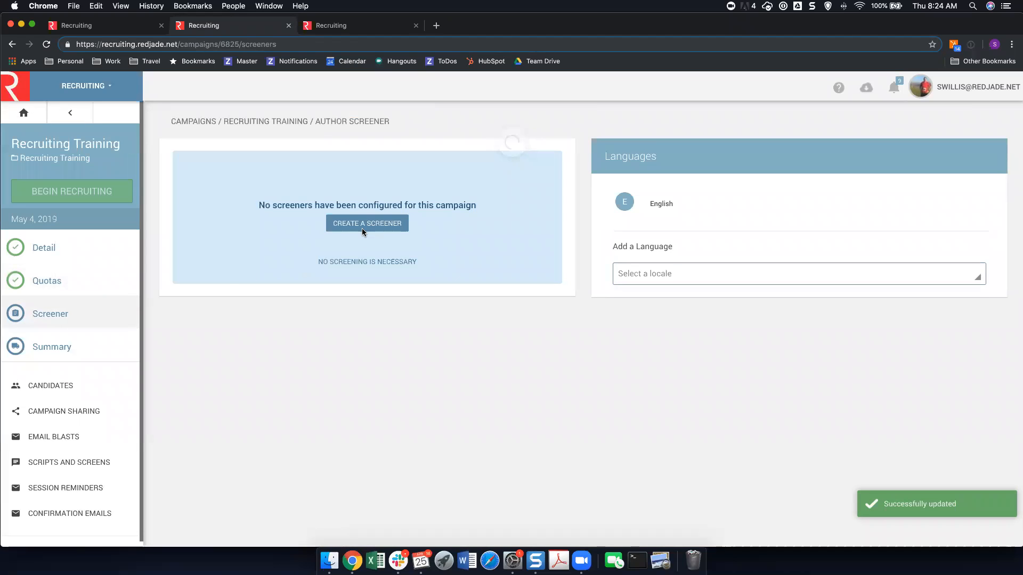
# Create a screener and add a demographic question for the Gender category, checking its demographic assignments.
pyautogui.click(365, 225)
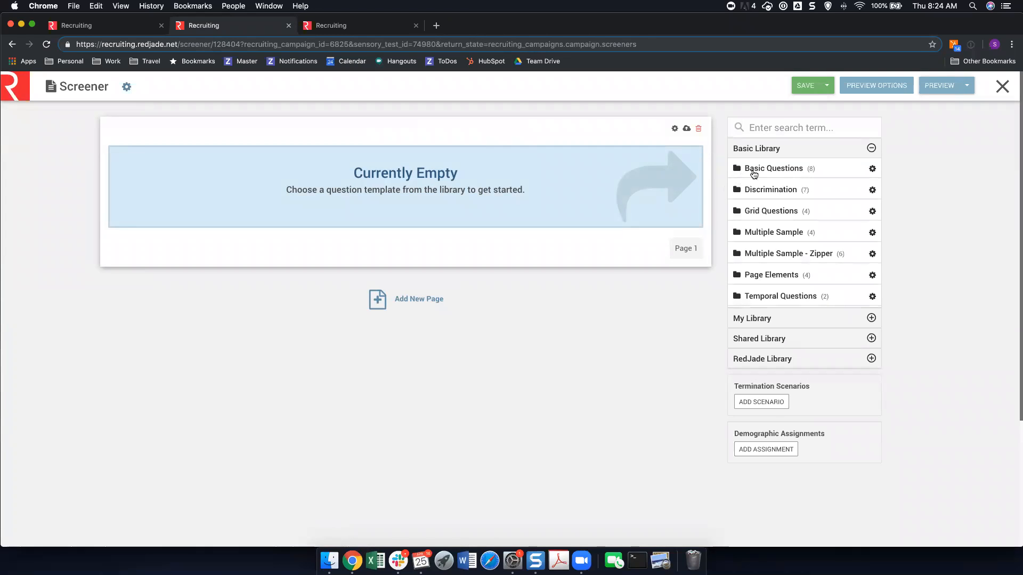
pyautogui.click(751, 170)
pyautogui.moveTo(735, 204)
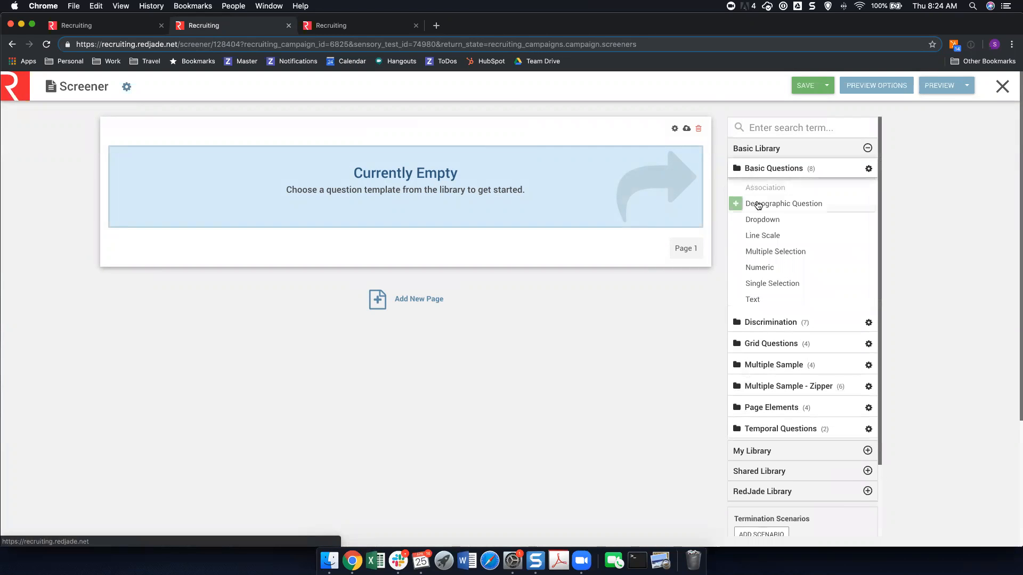
pyautogui.click(735, 206)
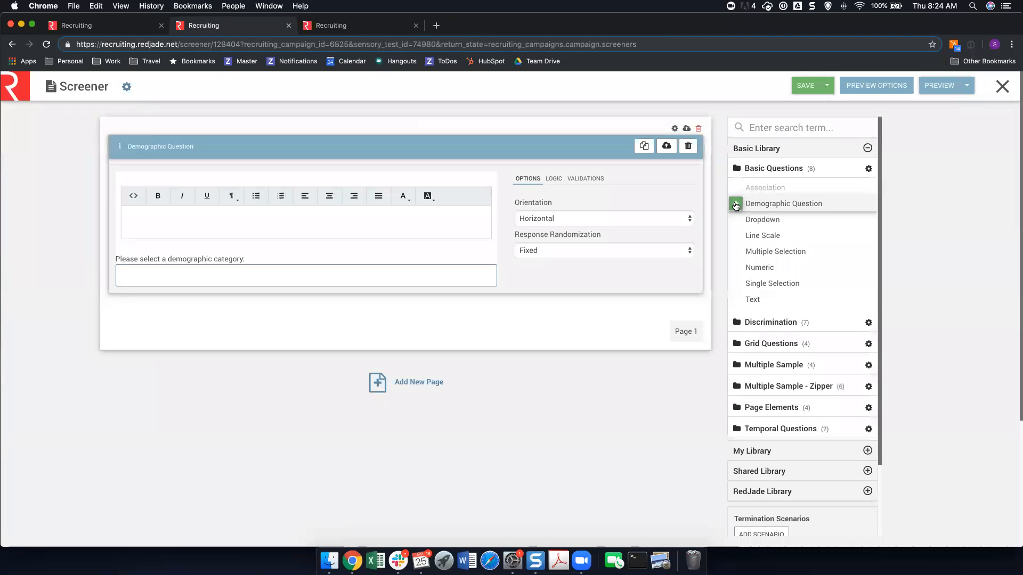
pyautogui.click(209, 282)
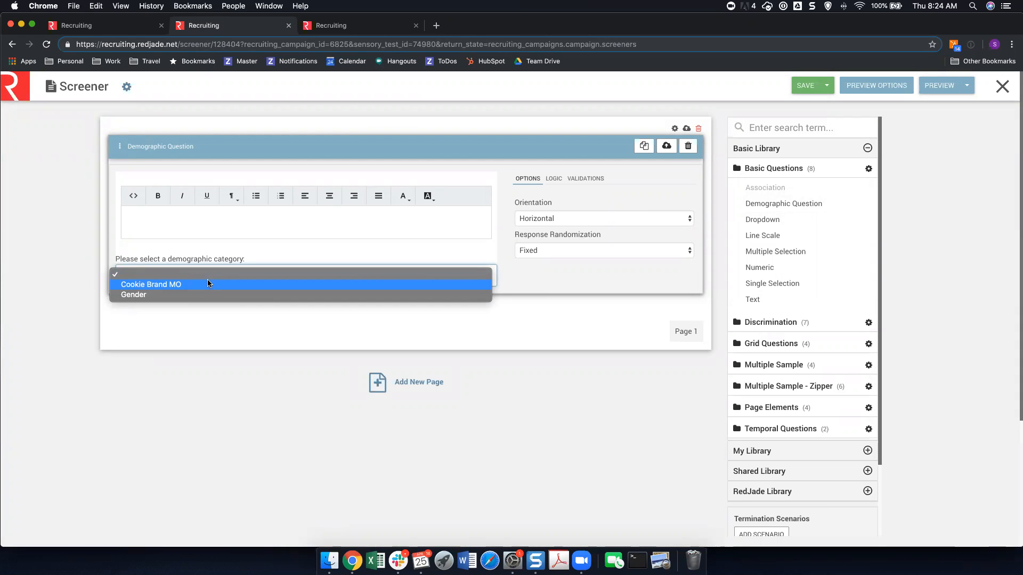
pyautogui.click(206, 293)
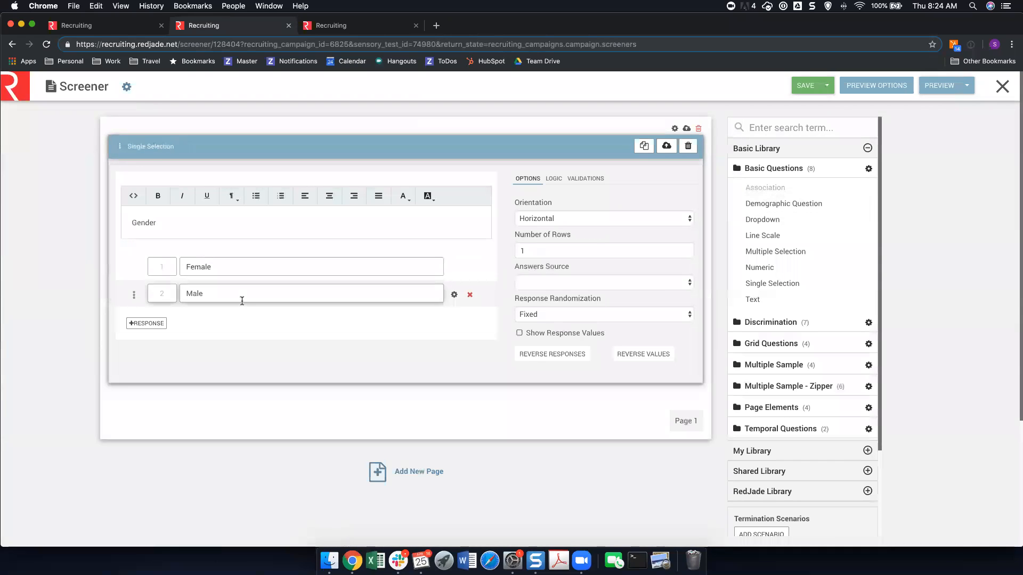
pyautogui.scroll(-3, 767, 453)
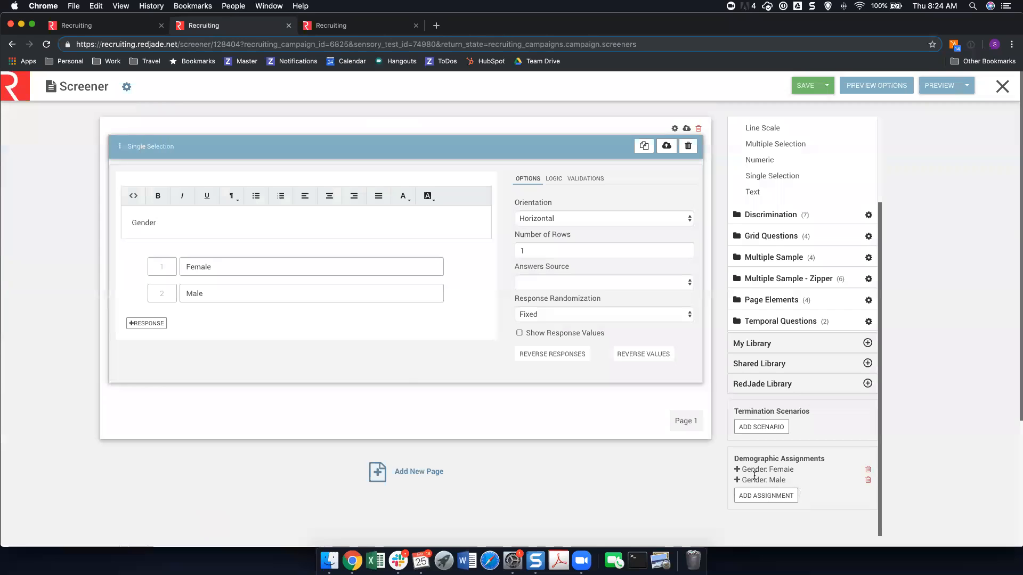
pyautogui.click(205, 218)
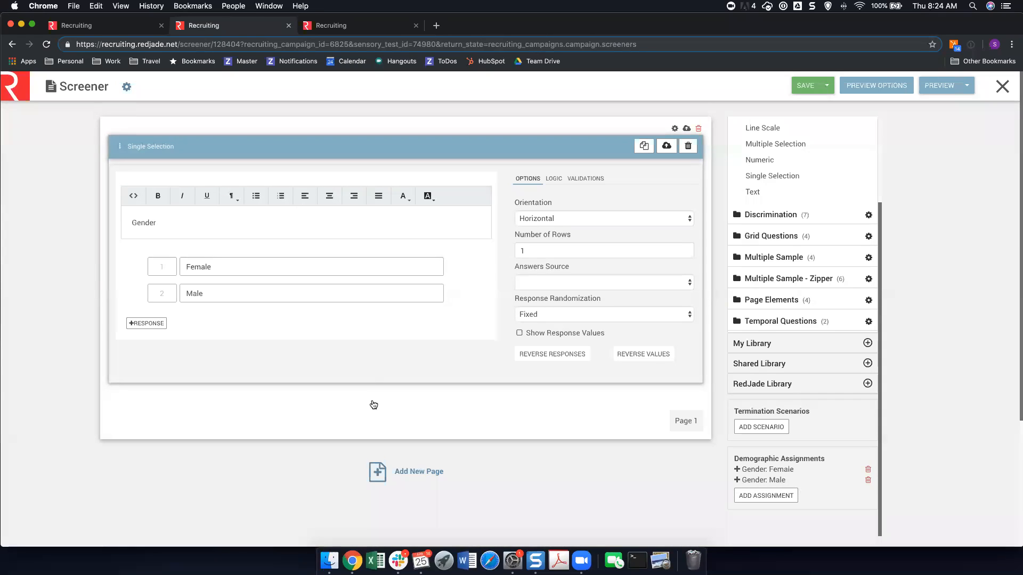
# Add a Cookie Brand MO demographic question with Brand A listed before Other Brands and an explanation required for Other Brands.
pyautogui.scroll(3, 793, 197)
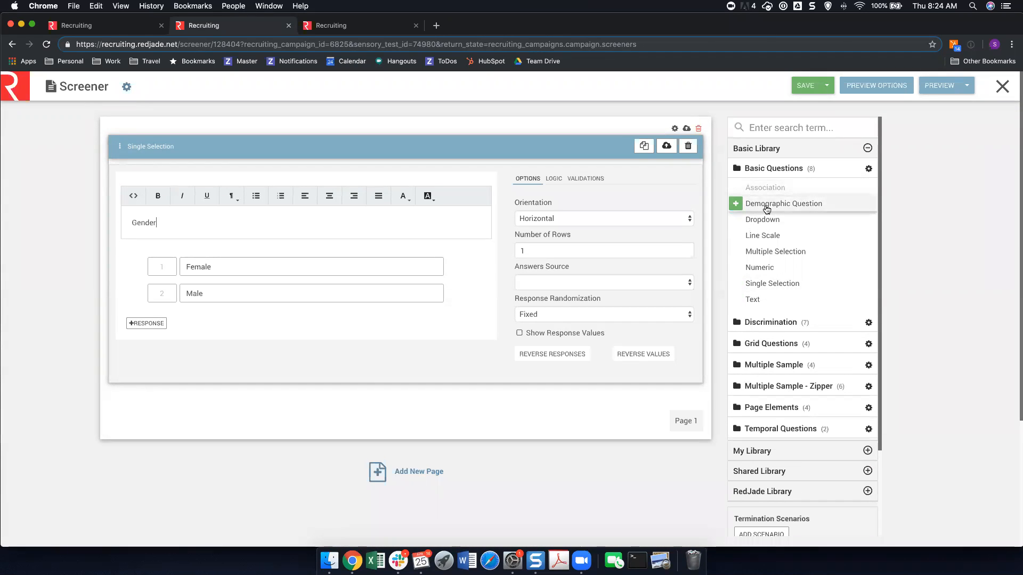
pyautogui.click(734, 205)
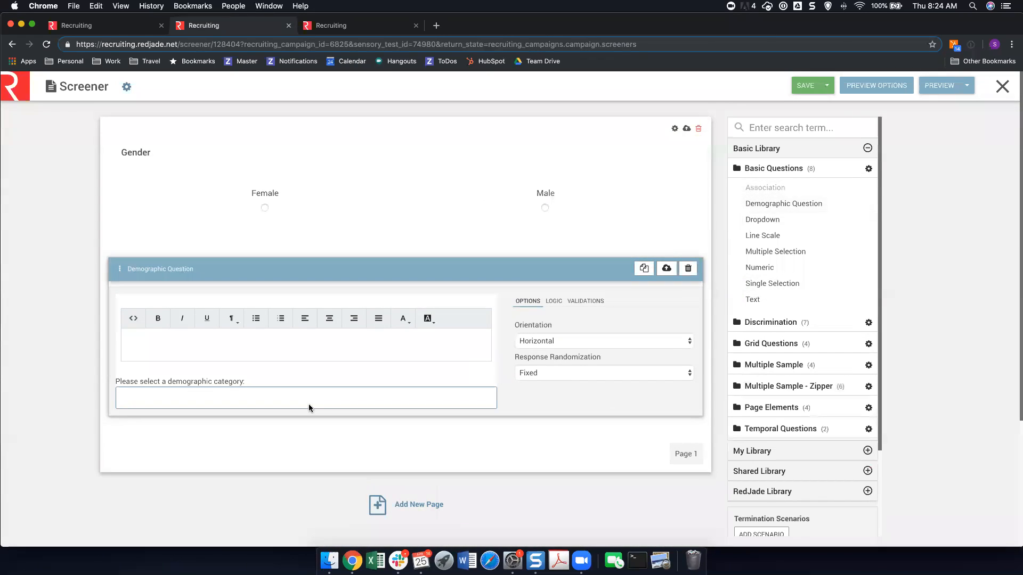
pyautogui.click(238, 403)
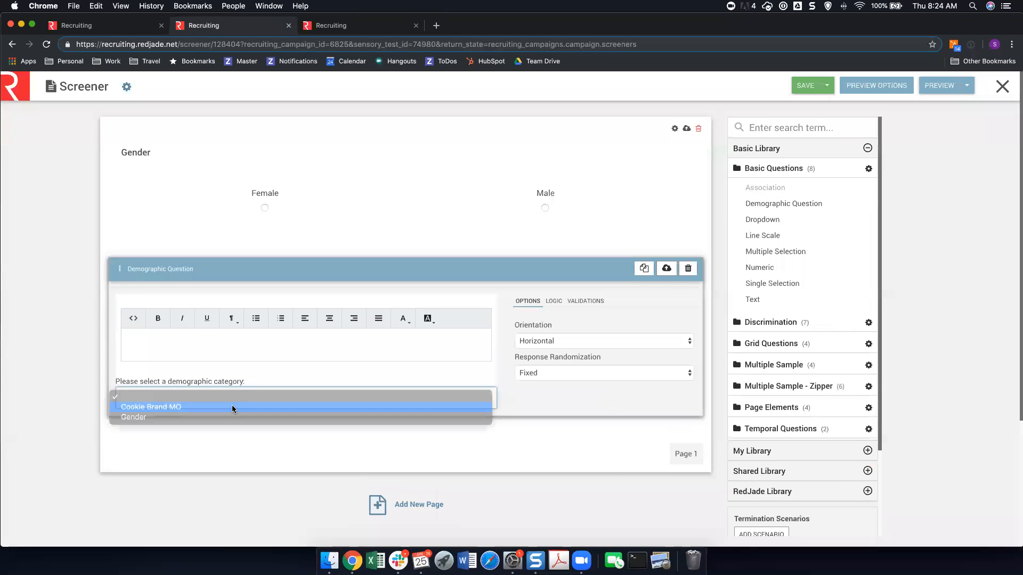
pyautogui.click(232, 404)
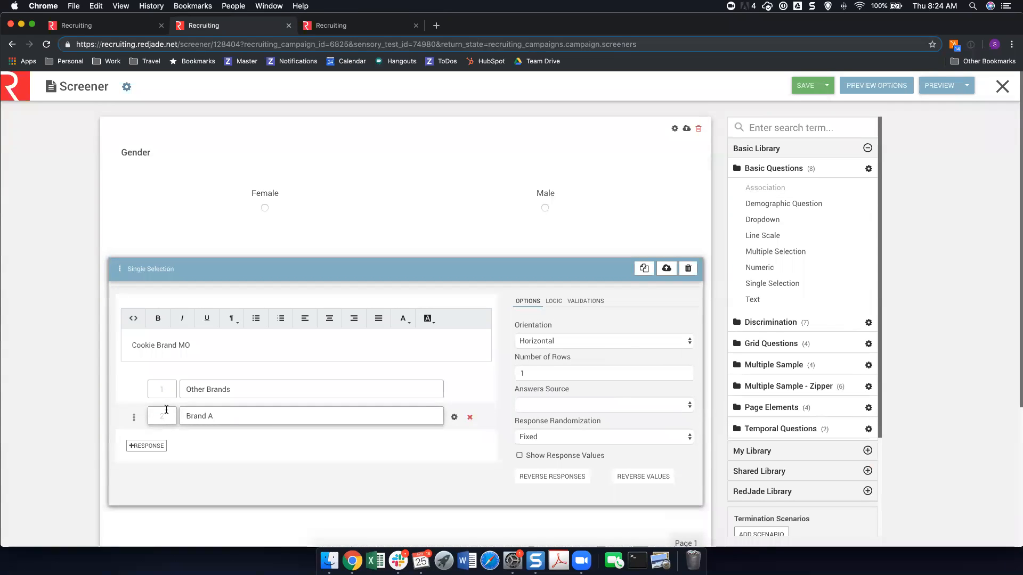
pyautogui.moveTo(134, 417); pyautogui.dragTo(133, 388)
pyautogui.click(454, 418)
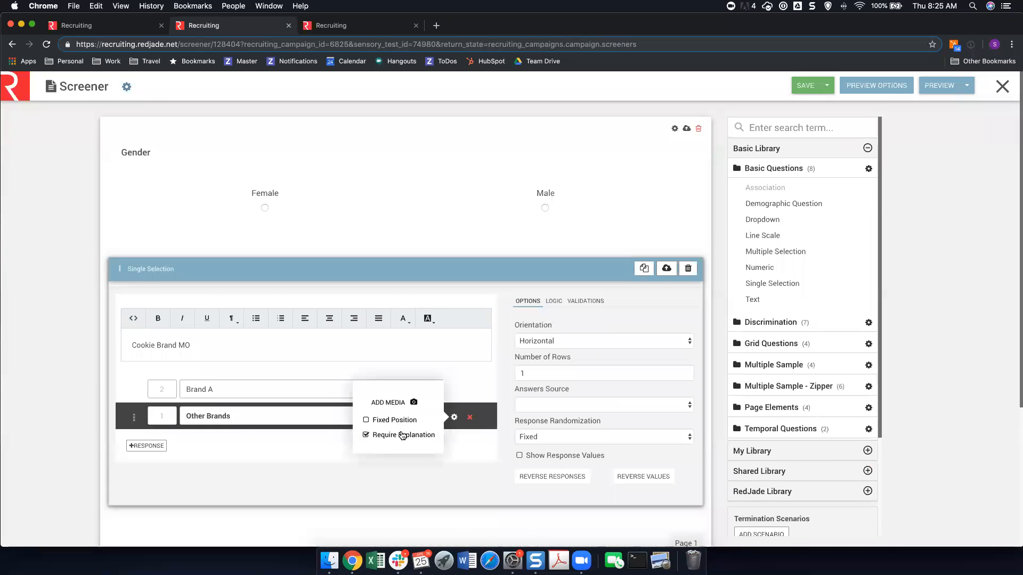
# Add two more responses, Brand B and Brand C, to the Cookie Brand MO question.
pyautogui.click(147, 446)
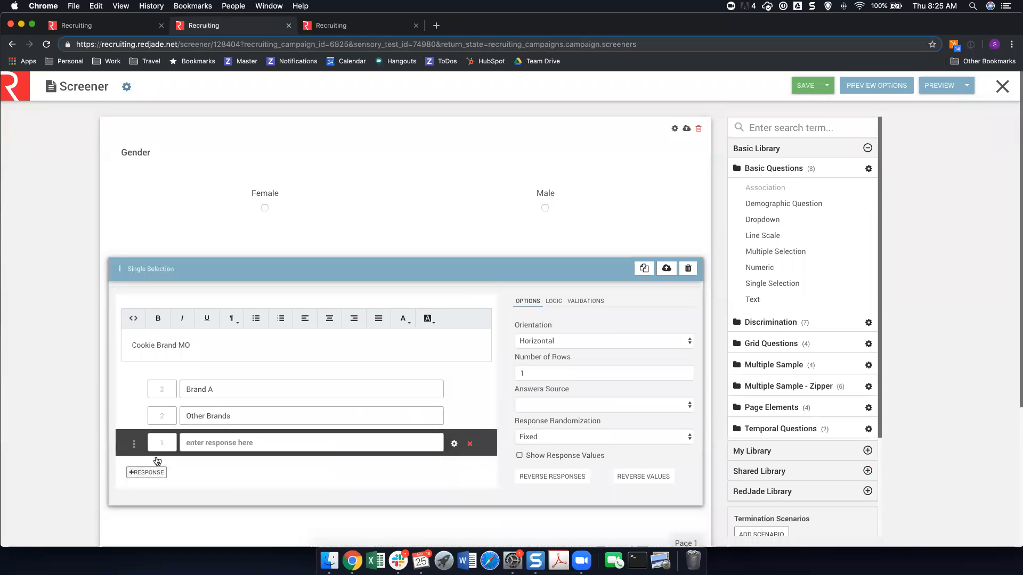
pyautogui.click(148, 473)
pyautogui.click(205, 442)
pyautogui.write('Brand B')
pyautogui.press('Tab')
pyautogui.write('C')
pyautogui.press('BackSpace')
pyautogui.write('Bran')
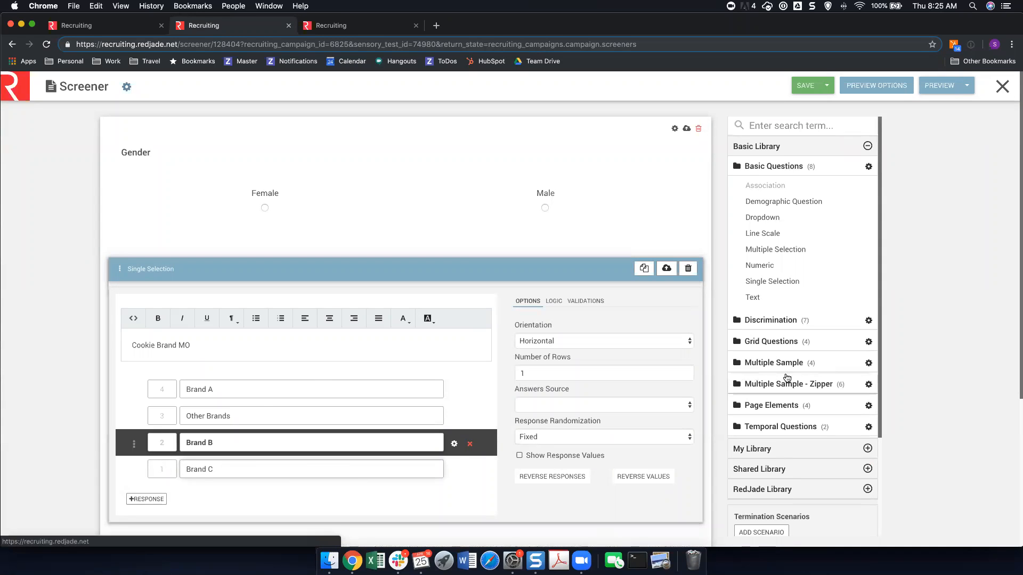
# Set the Cookie Brand MO: Other Brands assignment to Includes any of these, with only Brand B and Brand C as answers.
pyautogui.scroll(-5, 783, 384)
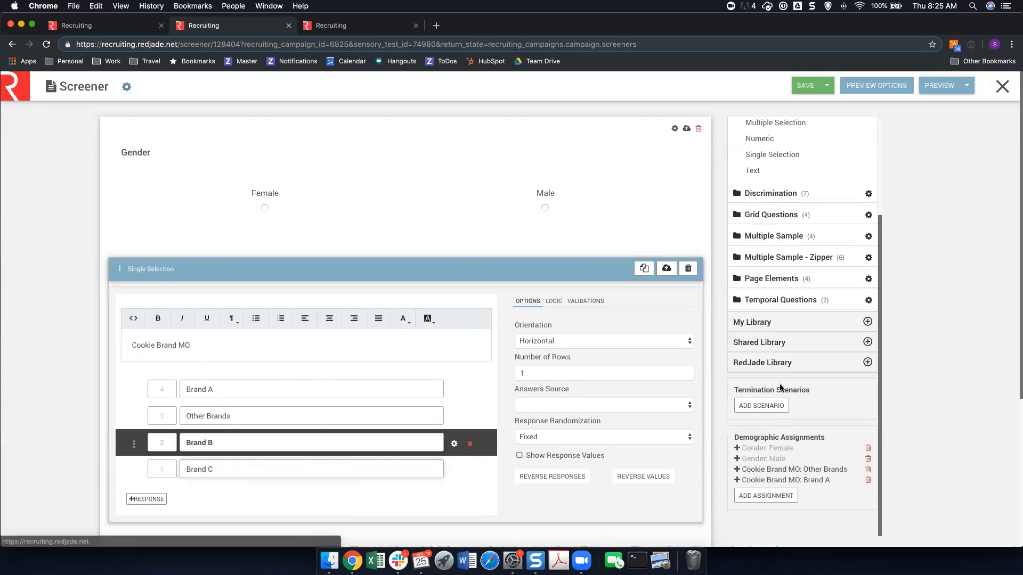
pyautogui.click(745, 470)
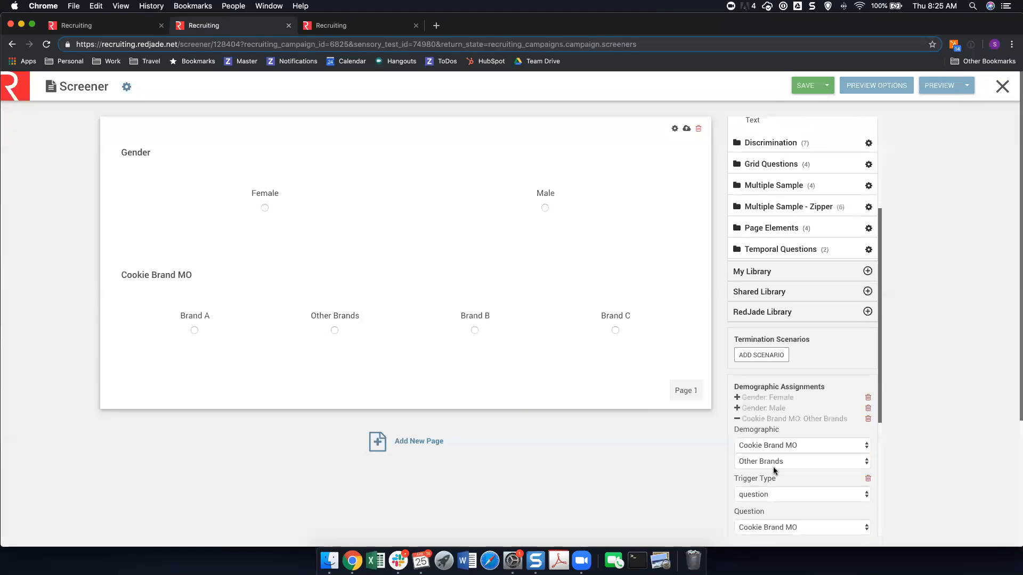
pyautogui.scroll(-5, 775, 447)
pyautogui.click(781, 385)
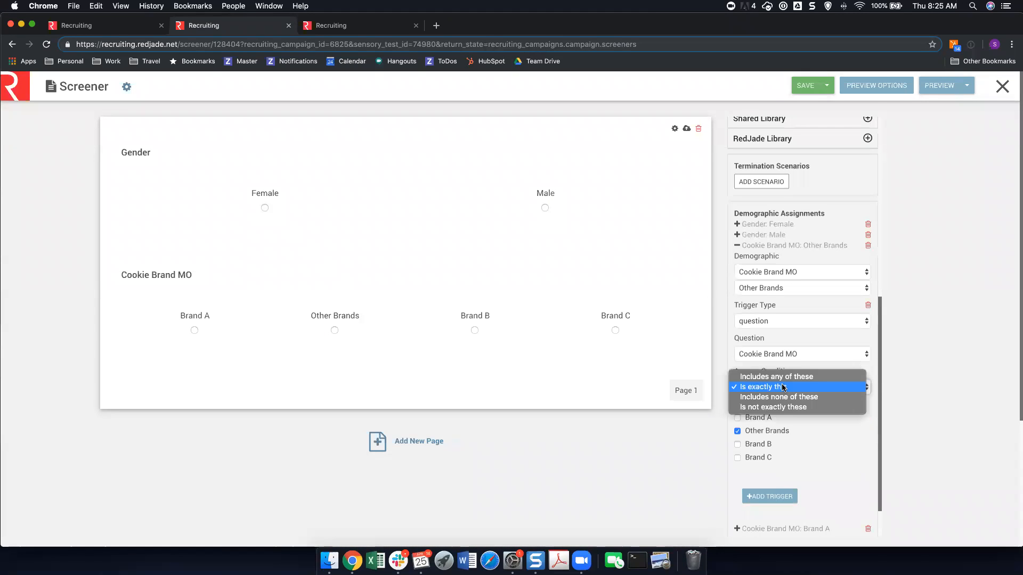
pyautogui.click(784, 378)
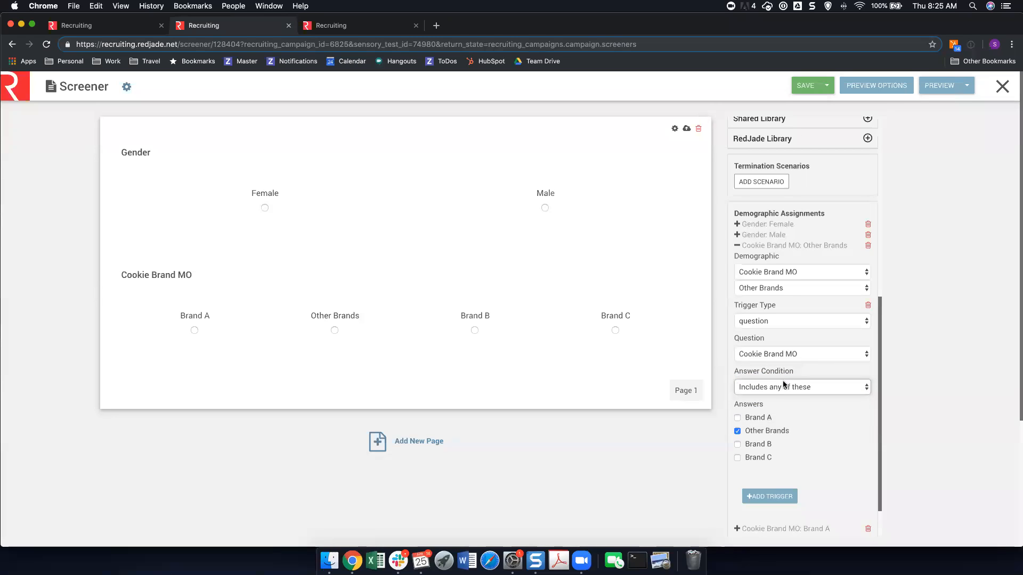
pyautogui.click(746, 446)
pyautogui.click(746, 457)
pyautogui.click(752, 432)
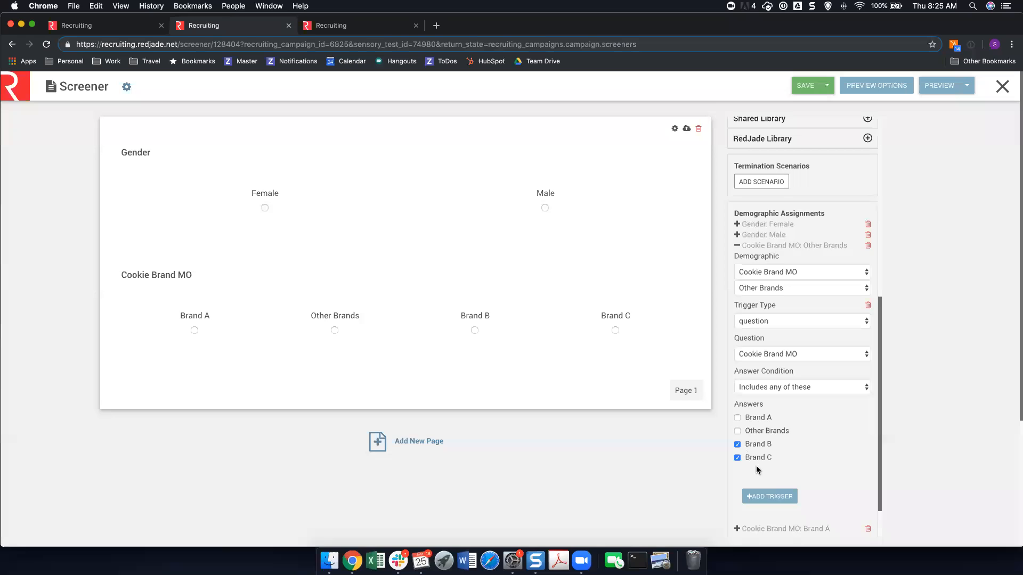
# Add a termination scenario named Scenario #1 - Brands.
pyautogui.click(755, 182)
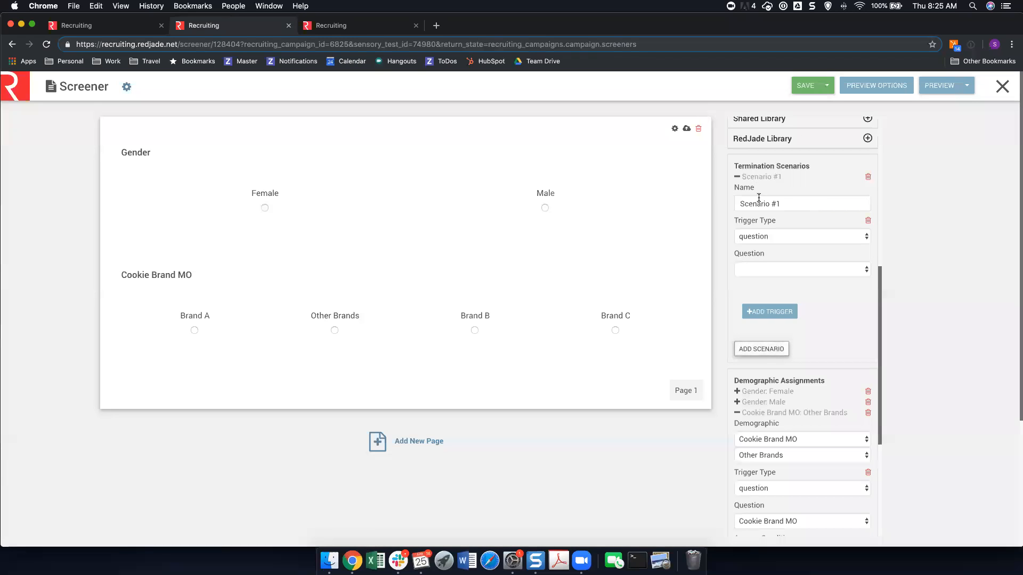
pyautogui.click(787, 204)
pyautogui.write('- Brands')
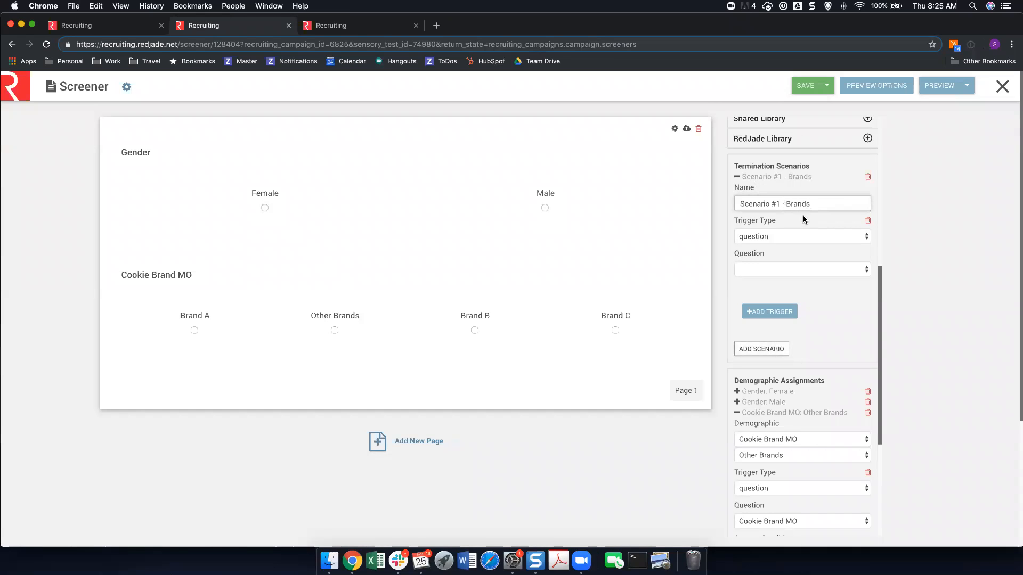
# Set the Brands scenario's trigger to the Cookie Brand MO question, Includes any of these, with Other Brands as the answer.
pyautogui.click(794, 270)
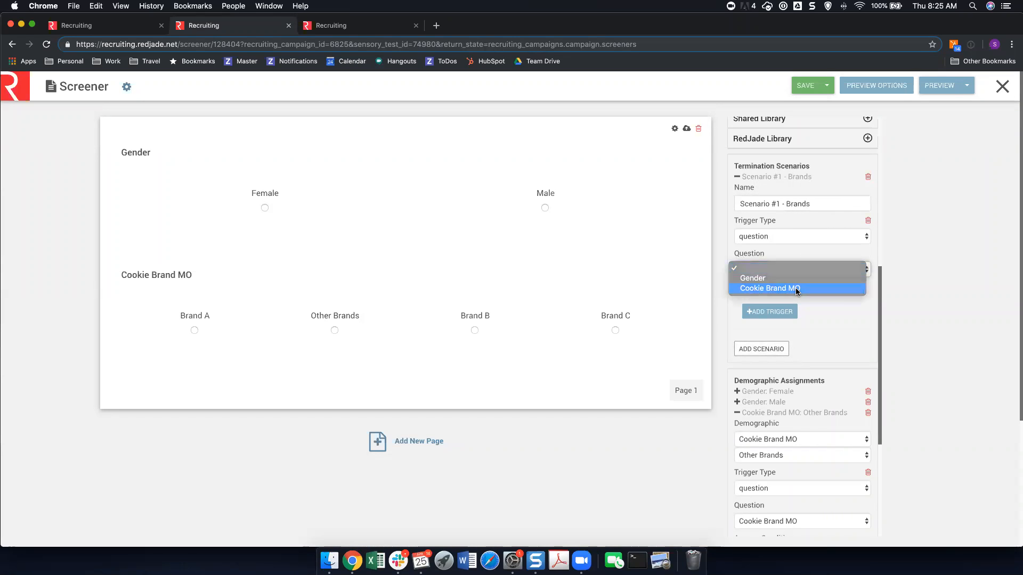
pyautogui.click(795, 288)
pyautogui.click(796, 303)
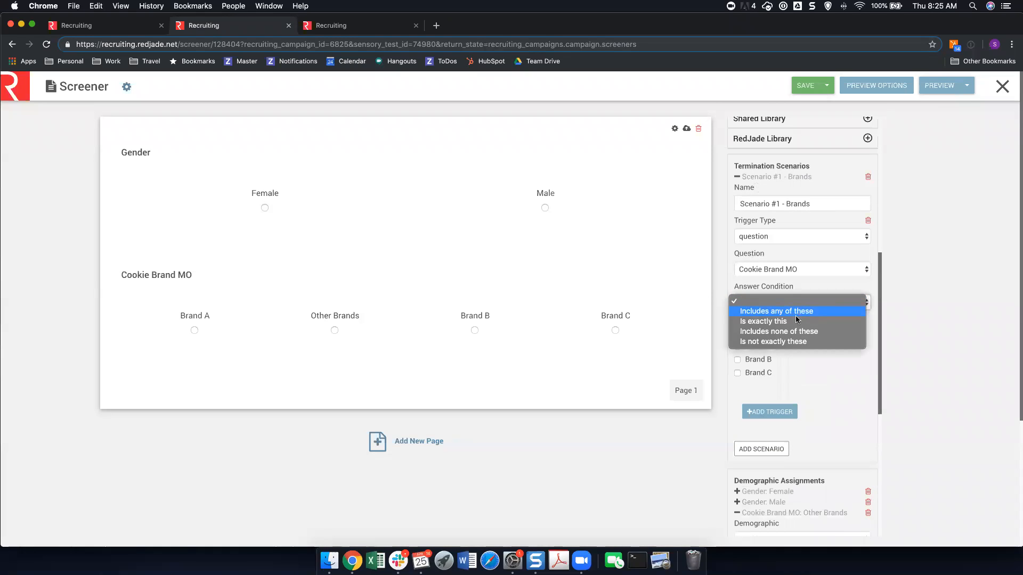
pyautogui.click(796, 315)
pyautogui.click(773, 347)
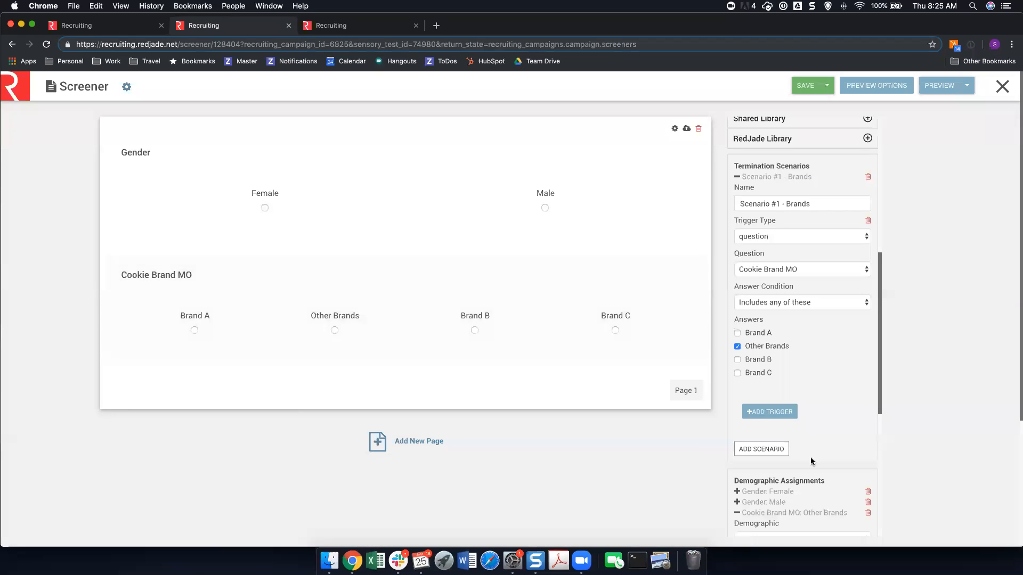
pyautogui.scroll(-3, 812, 462)
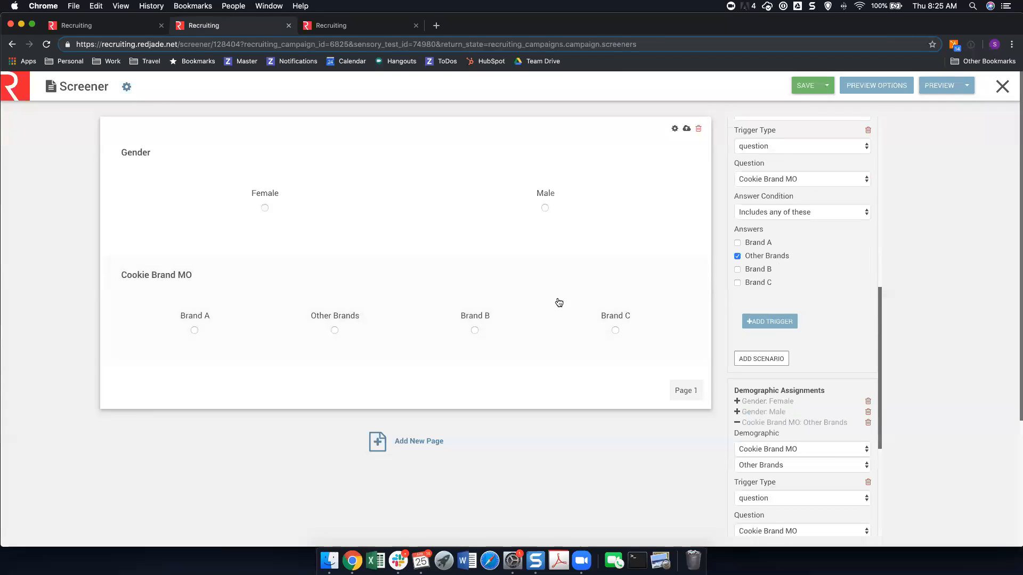
pyautogui.scroll(-7, 865, 401)
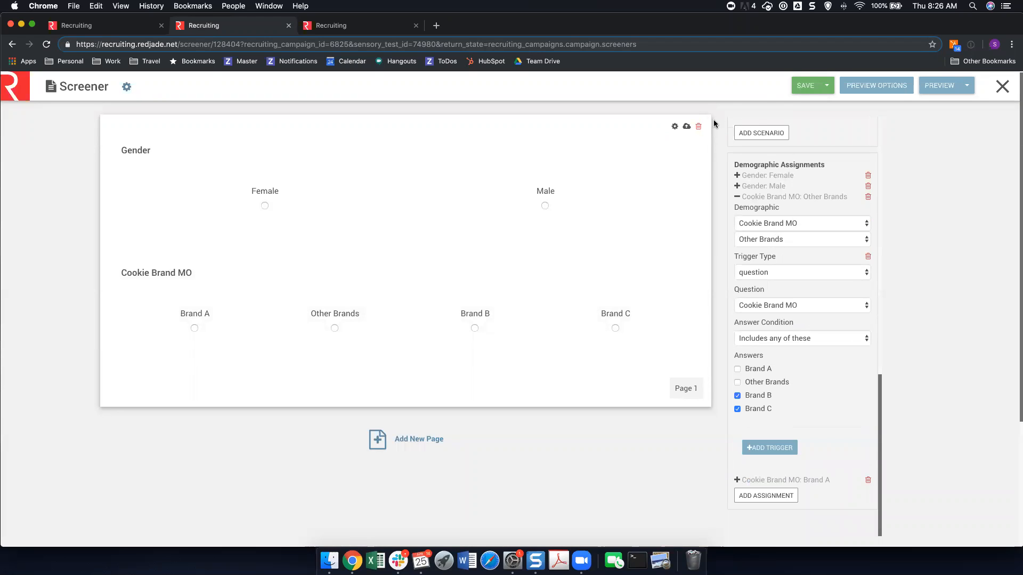
# Insert a single selection question above Gender reading "Are you available for testing on ____ date?".
pyautogui.click(472, 167)
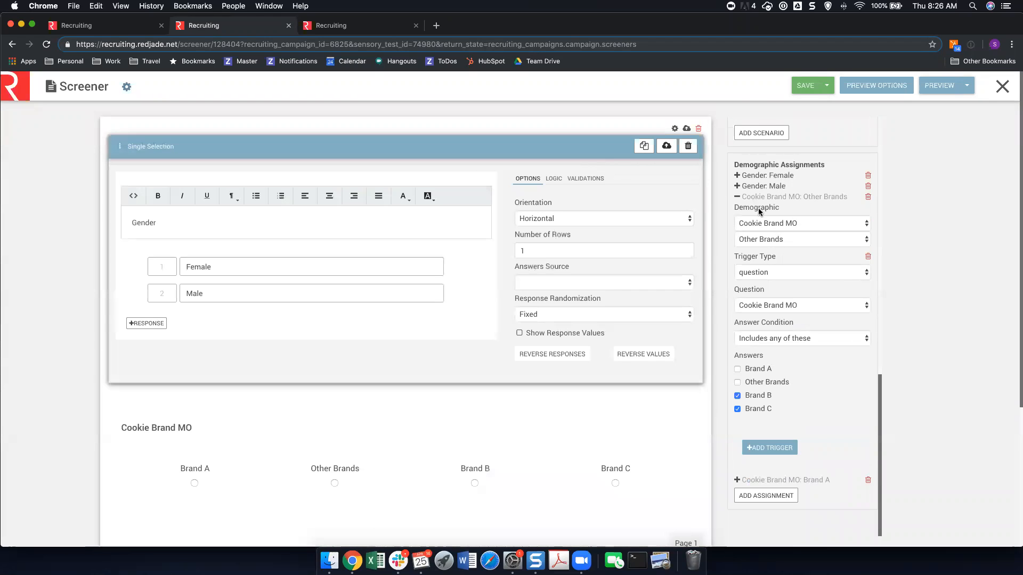
pyautogui.scroll(10, 758, 202)
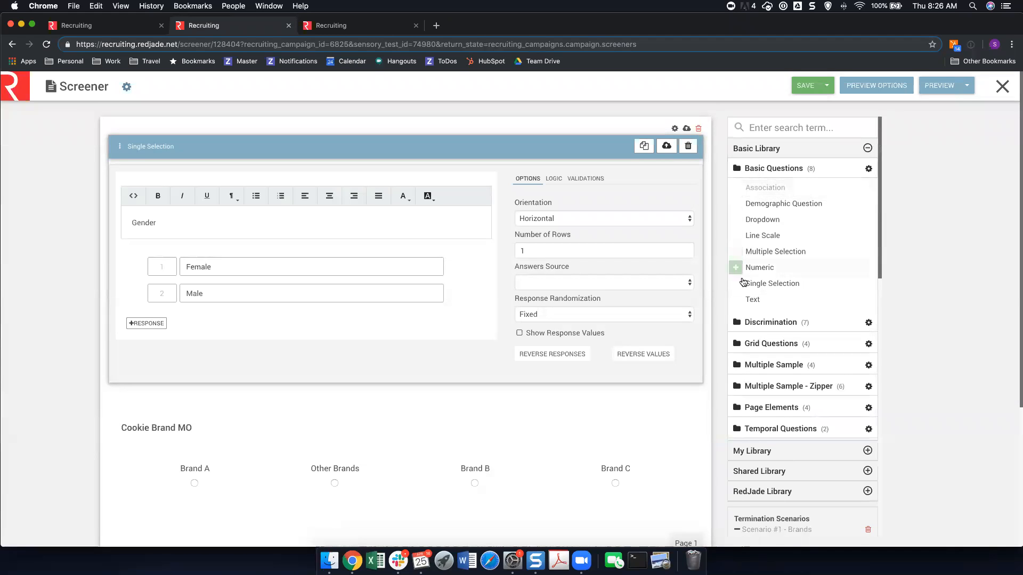
pyautogui.moveTo(743, 282); pyautogui.dragTo(121, 218)
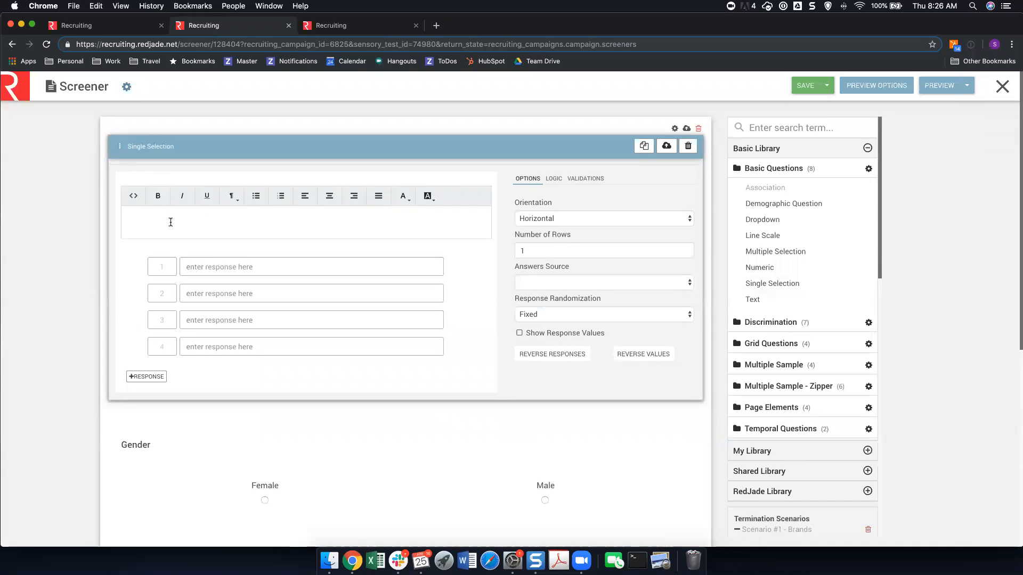
pyautogui.write('re you available for te')
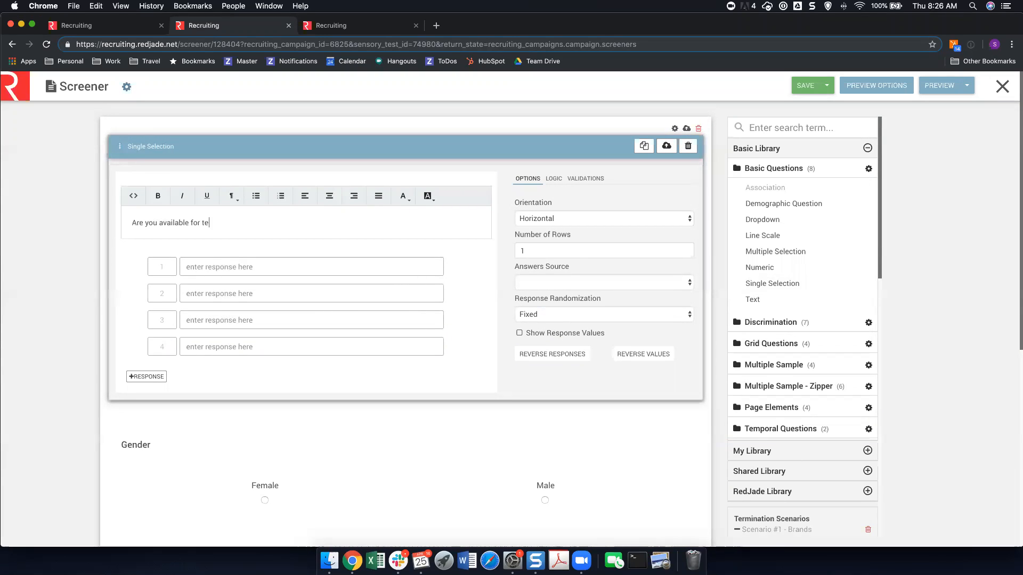
pyautogui.write('sting on ____ date?')
# Give the availability question the responses Yes and No, and remove the two unused response rows.
pyautogui.click(264, 272)
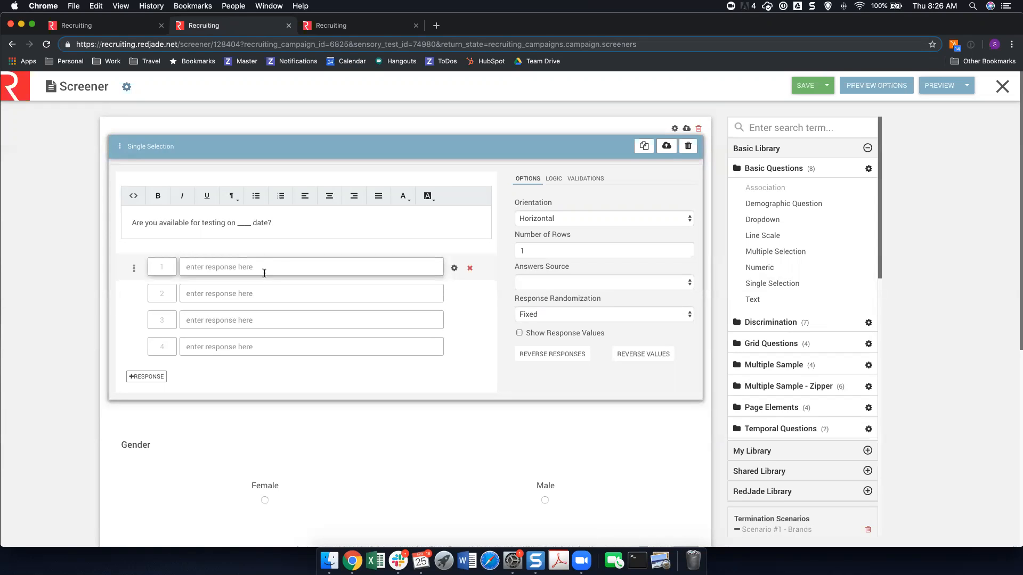
pyautogui.write('Yes')
pyautogui.press('Tab')
pyautogui.write('N')
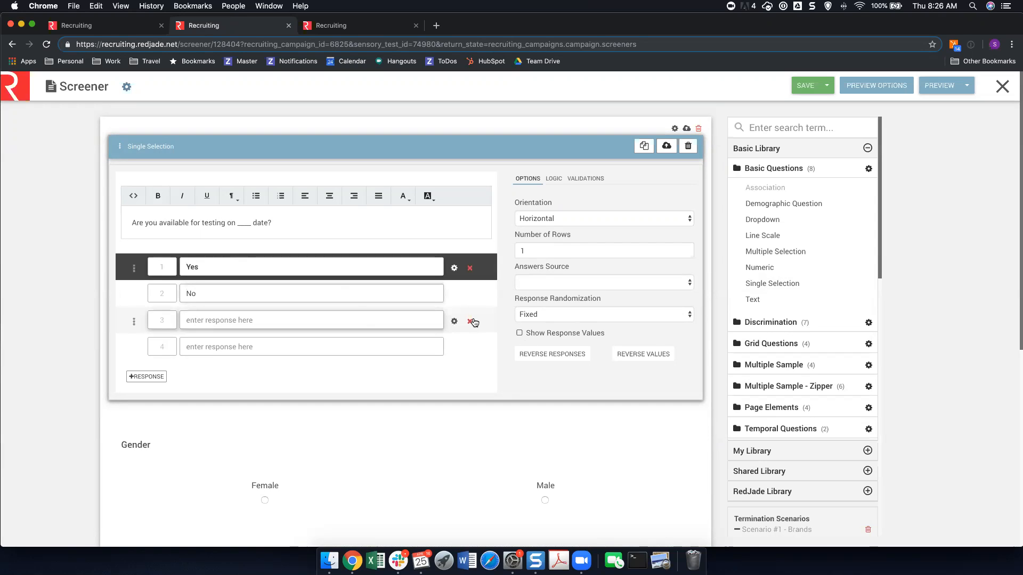
pyautogui.click(473, 324)
pyautogui.click(470, 324)
pyautogui.click(470, 323)
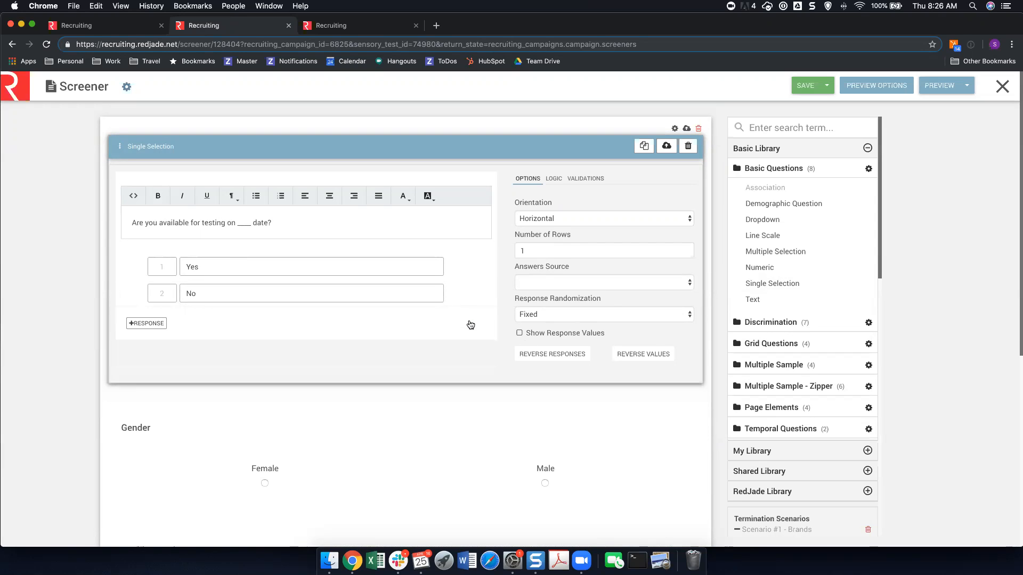
# Add a second termination scenario named Scenario #2 - Availability.
pyautogui.scroll(-5, 771, 409)
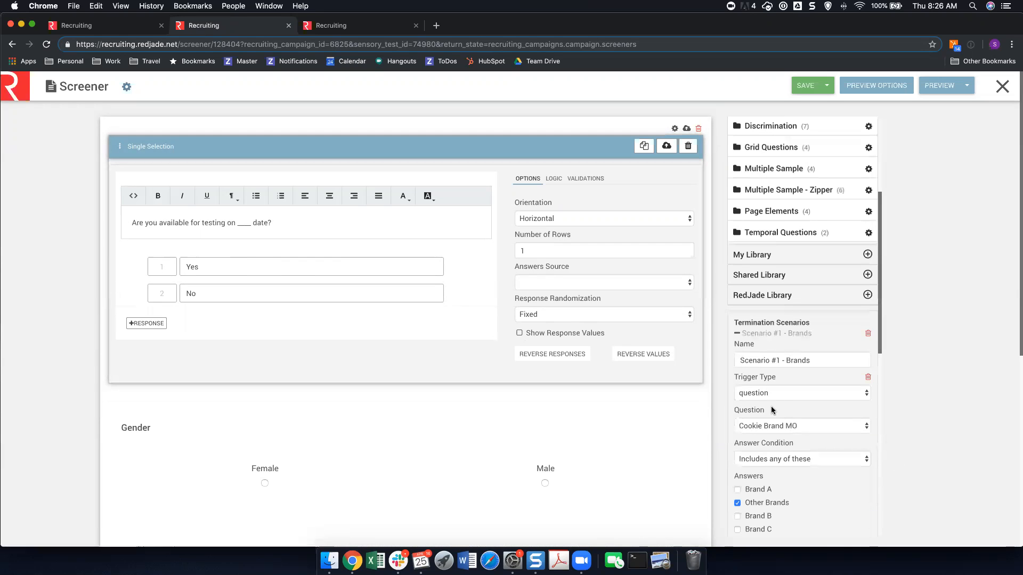
pyautogui.scroll(-4, 766, 461)
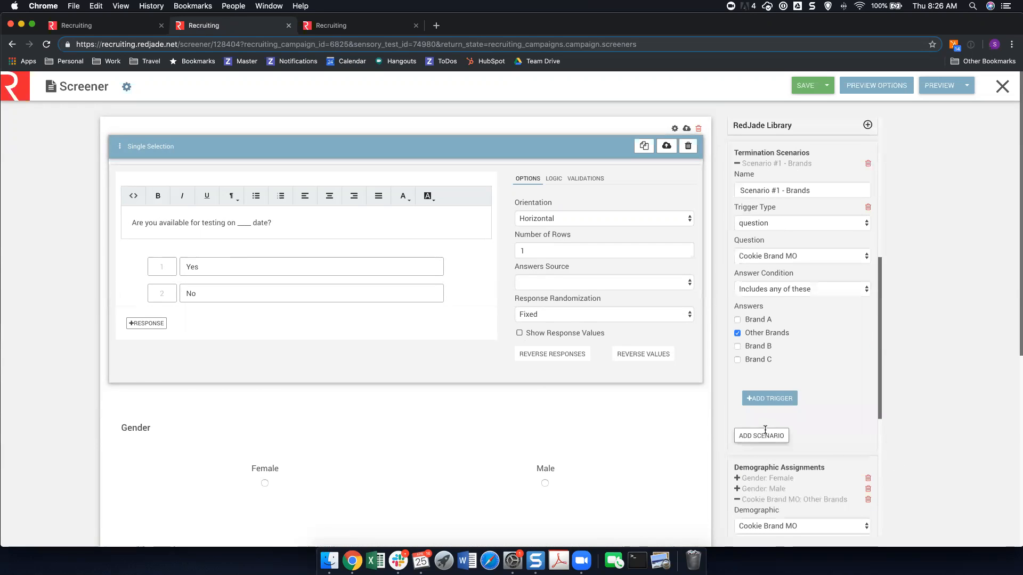
pyautogui.click(765, 432)
pyautogui.scroll(-1, 770, 447)
pyautogui.click(813, 436)
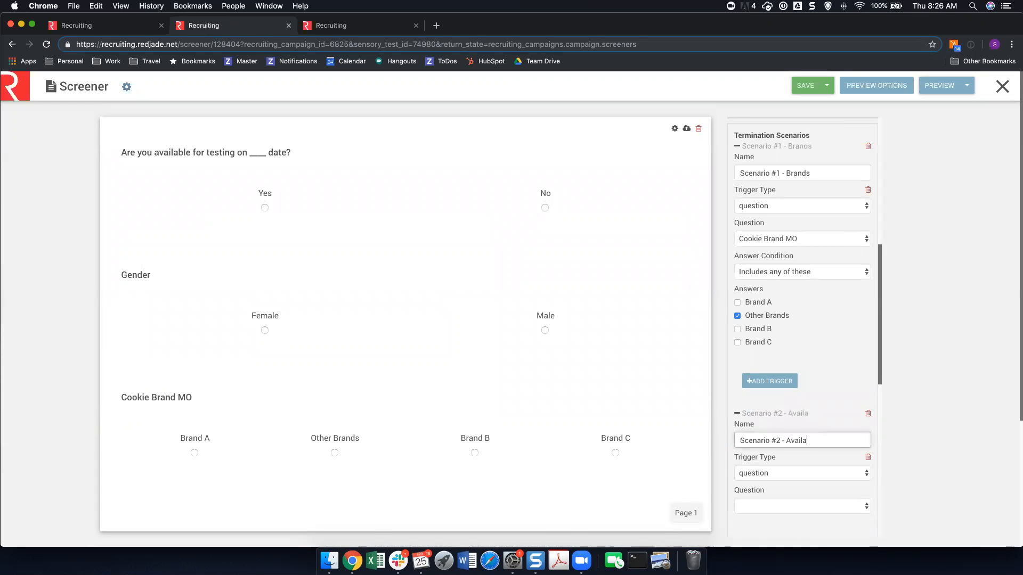
# Set the Availability scenario's trigger to the testing date question, Includes any of these, with No as the answer.
pyautogui.click(810, 507)
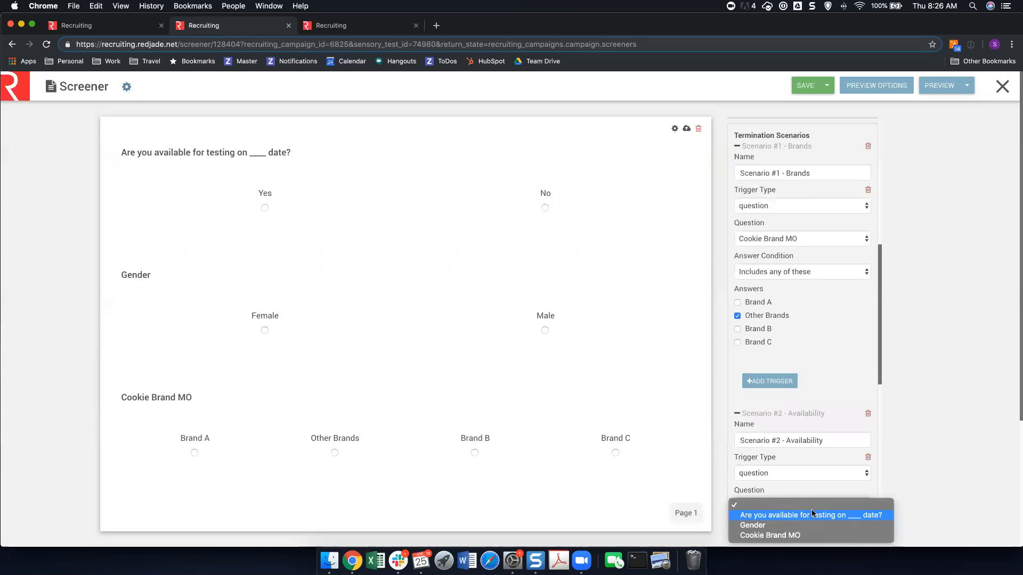
pyautogui.click(810, 514)
pyautogui.scroll(-5, 807, 330)
pyautogui.click(803, 276)
pyautogui.click(777, 286)
pyautogui.click(743, 323)
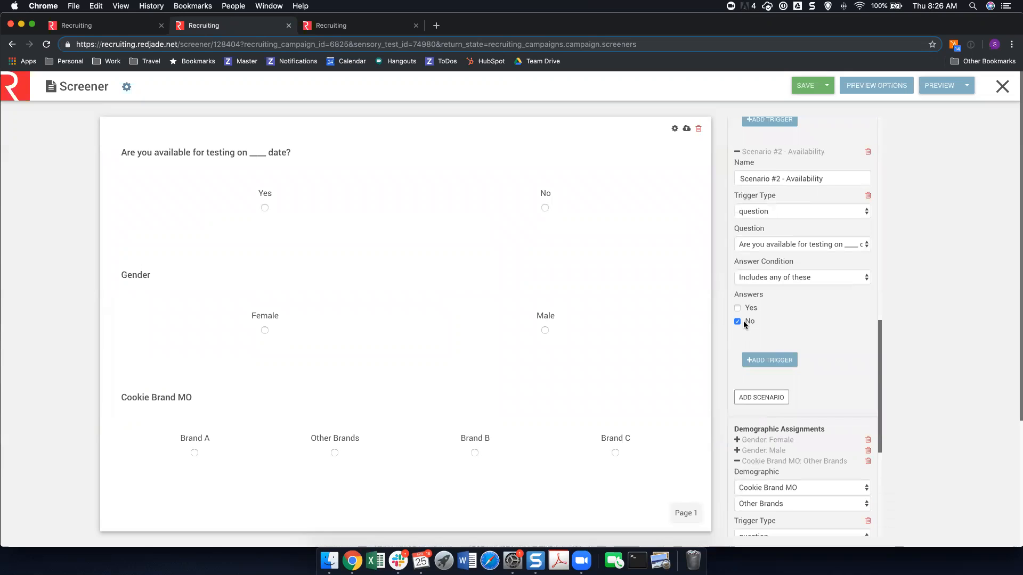
# Save the screener and review its preview options for samples, demographics, block days and block positions.
pyautogui.click(805, 84)
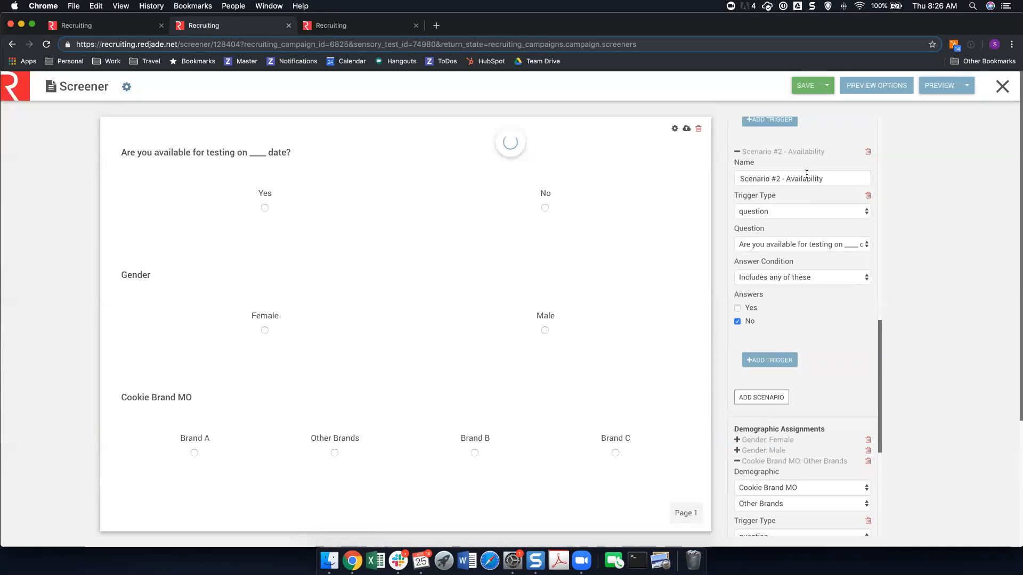
pyautogui.click(886, 87)
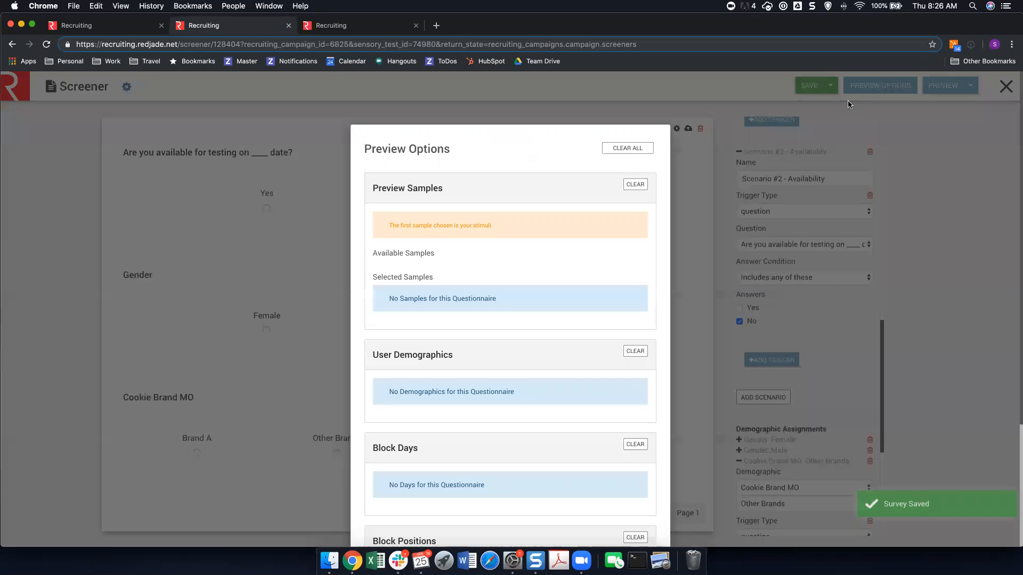
pyautogui.scroll(-3, 639, 458)
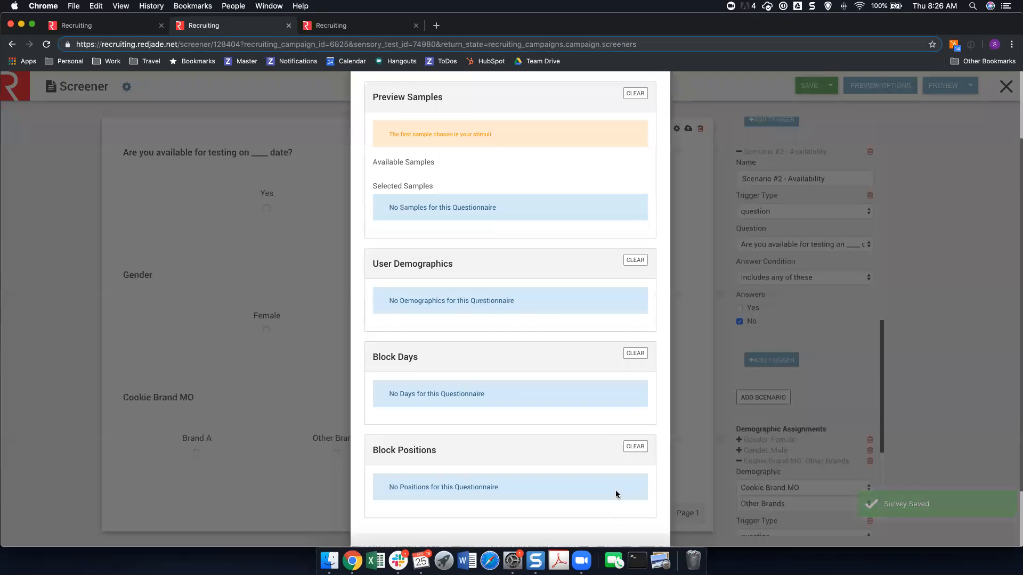
pyautogui.scroll(-3, 614, 490)
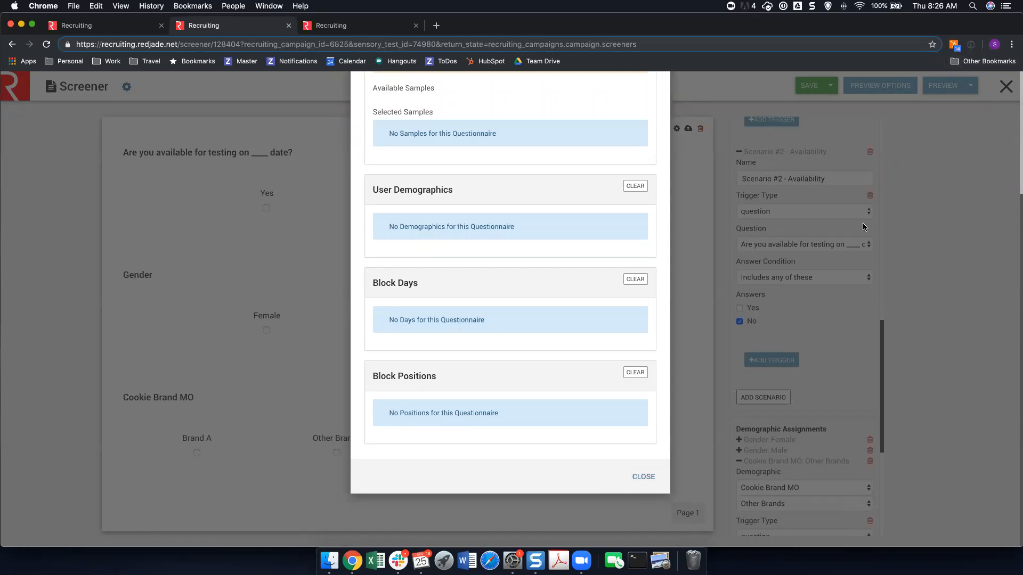
# Clear all preview options and submit a preview of the screener with the answers Yes, Male and Brand B.
pyautogui.scroll(4, 943, 151)
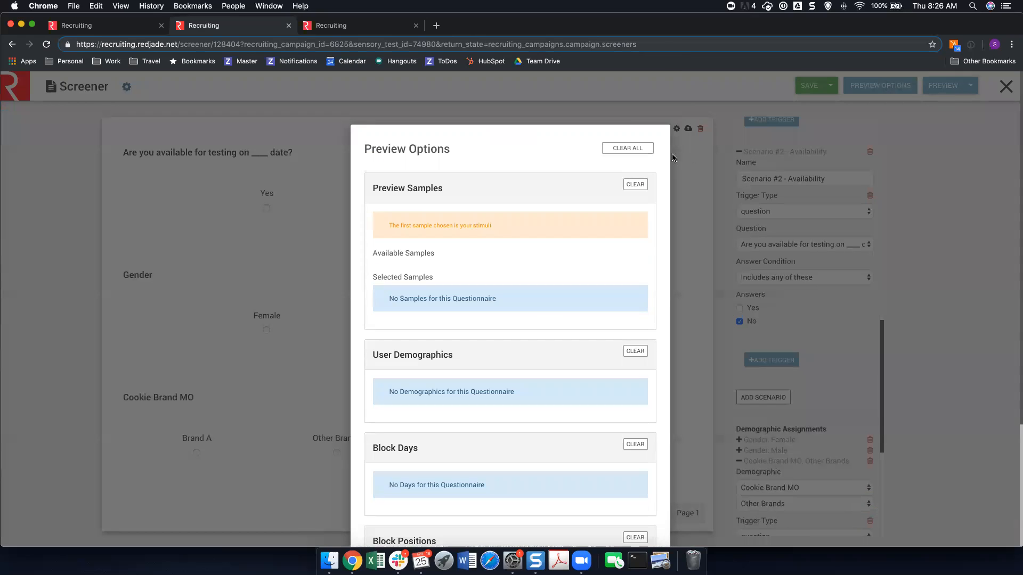
pyautogui.click(631, 152)
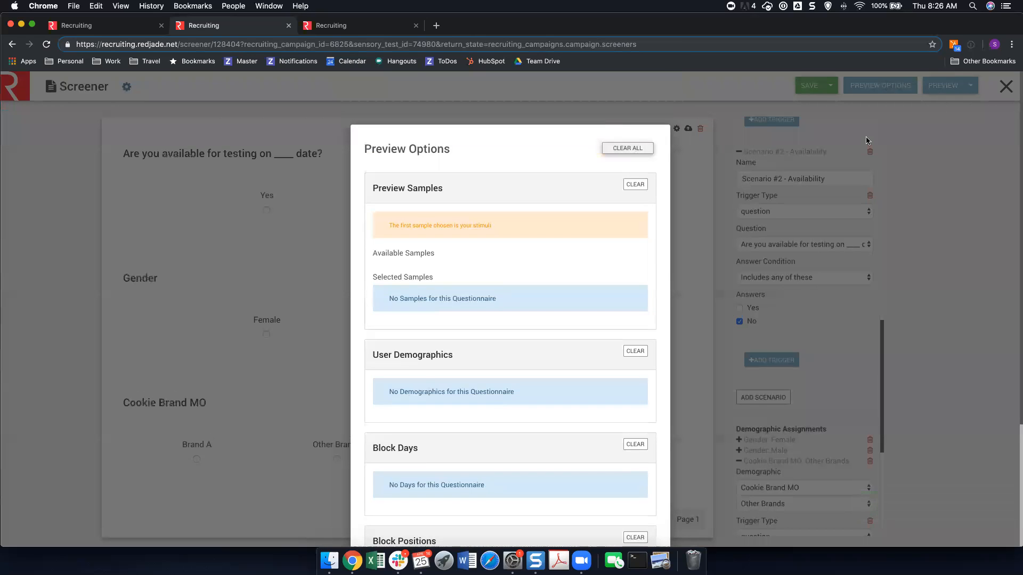
pyautogui.click(957, 85)
pyautogui.click(949, 89)
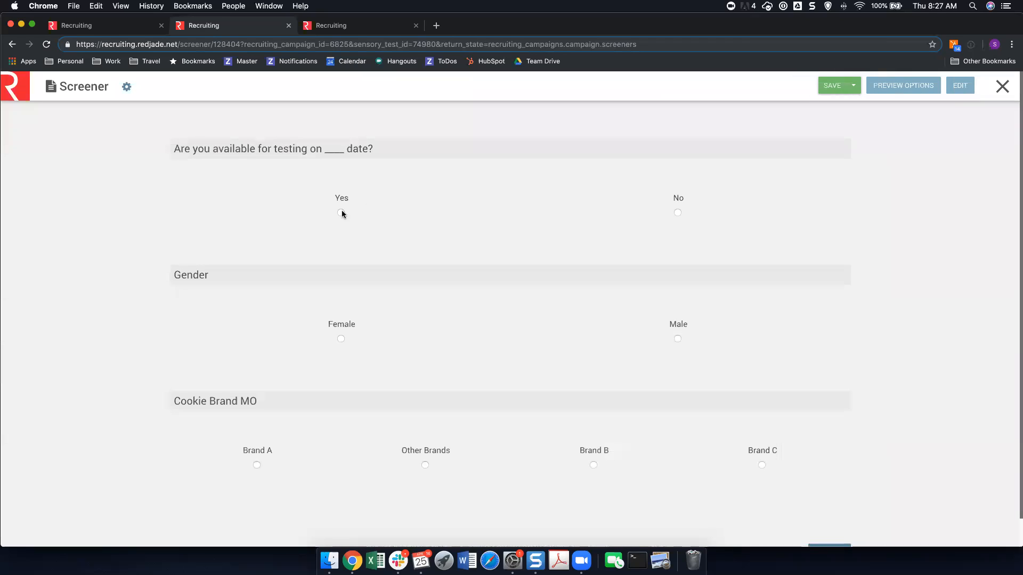
pyautogui.click(341, 199)
pyautogui.click(678, 326)
pyautogui.click(602, 449)
pyautogui.scroll(-1, 934, 123)
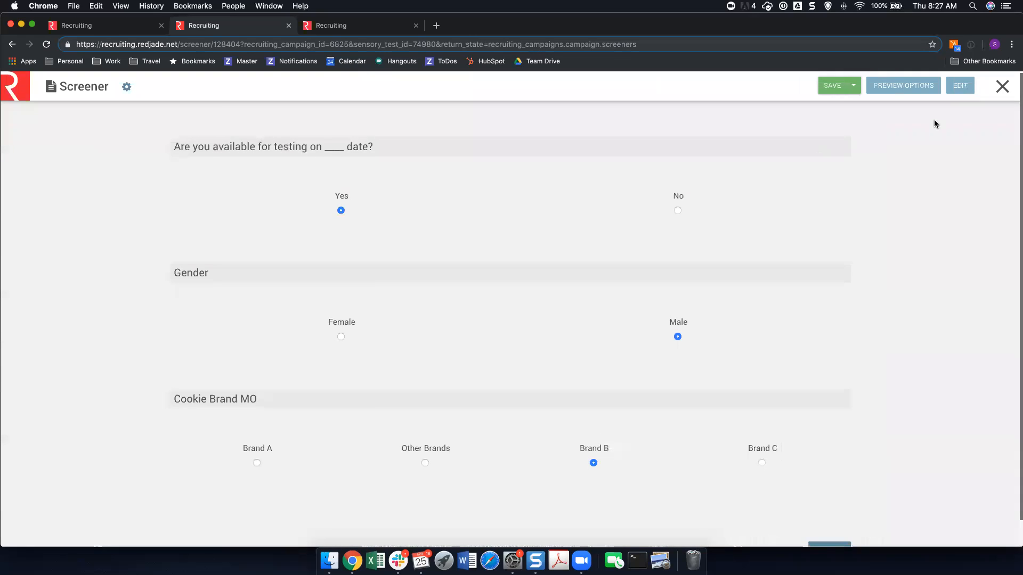
pyautogui.click(812, 524)
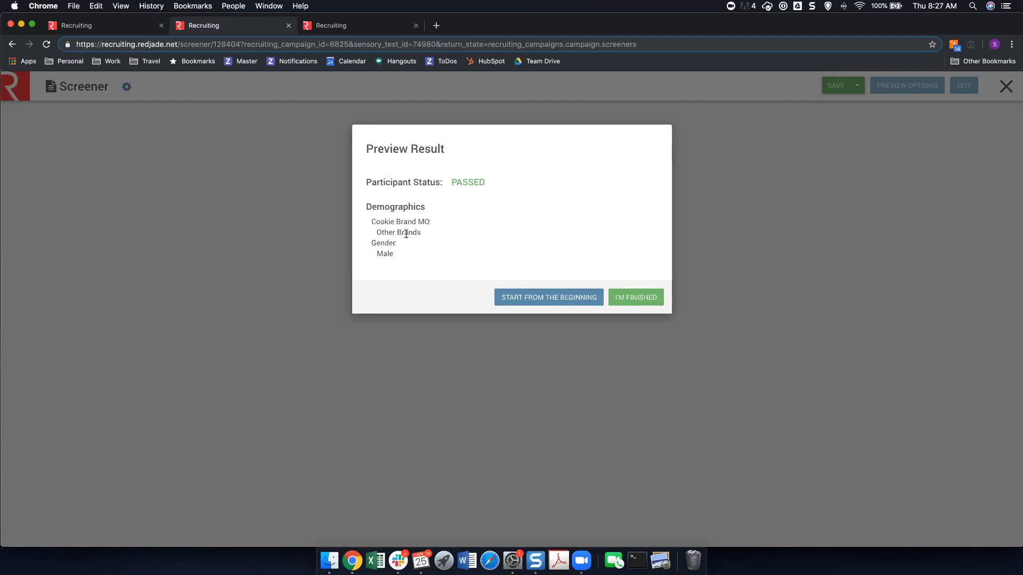
# Restart the screener preview, submit it with the answers No, Male and Brand A, and return to the editor.
pyautogui.click(508, 296)
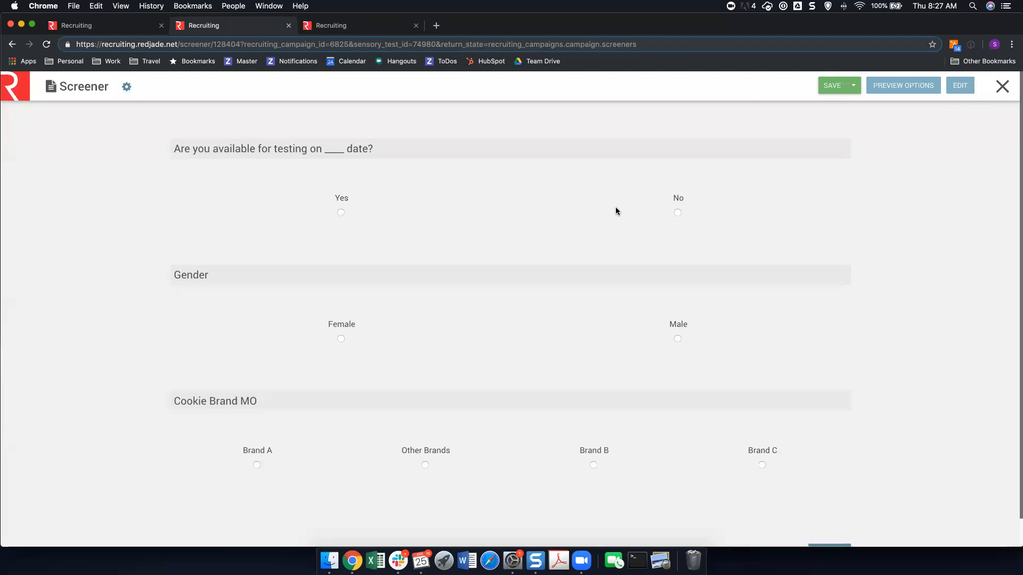
pyautogui.click(676, 205)
pyautogui.click(681, 326)
pyautogui.click(259, 451)
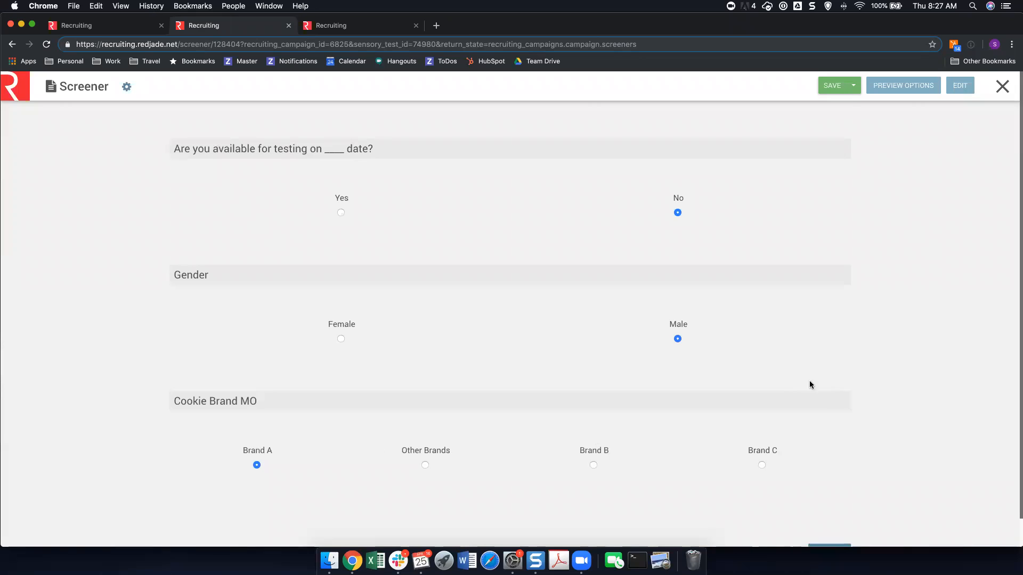
pyautogui.scroll(-1, 871, 405)
pyautogui.click(826, 523)
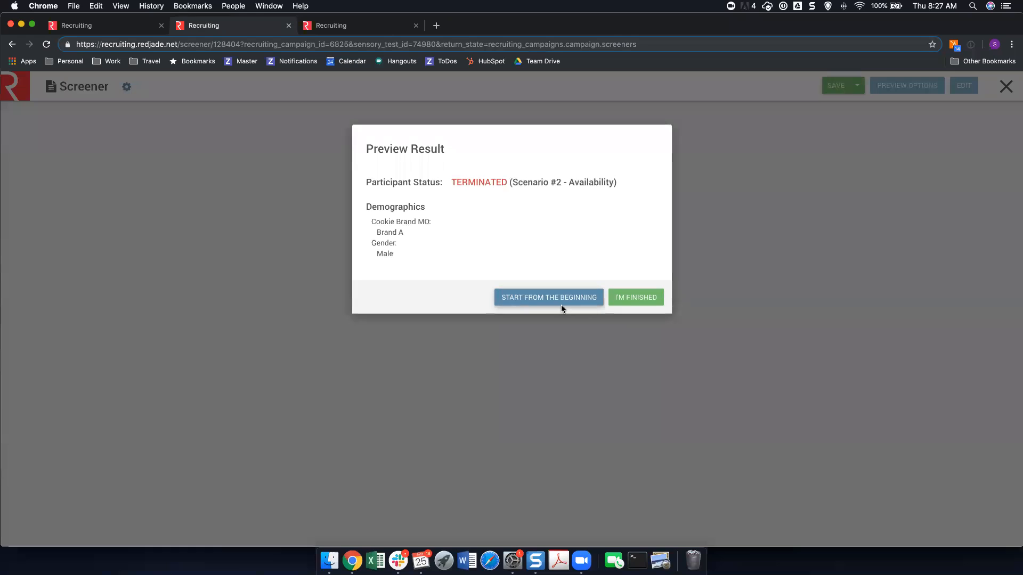
pyautogui.click(723, 233)
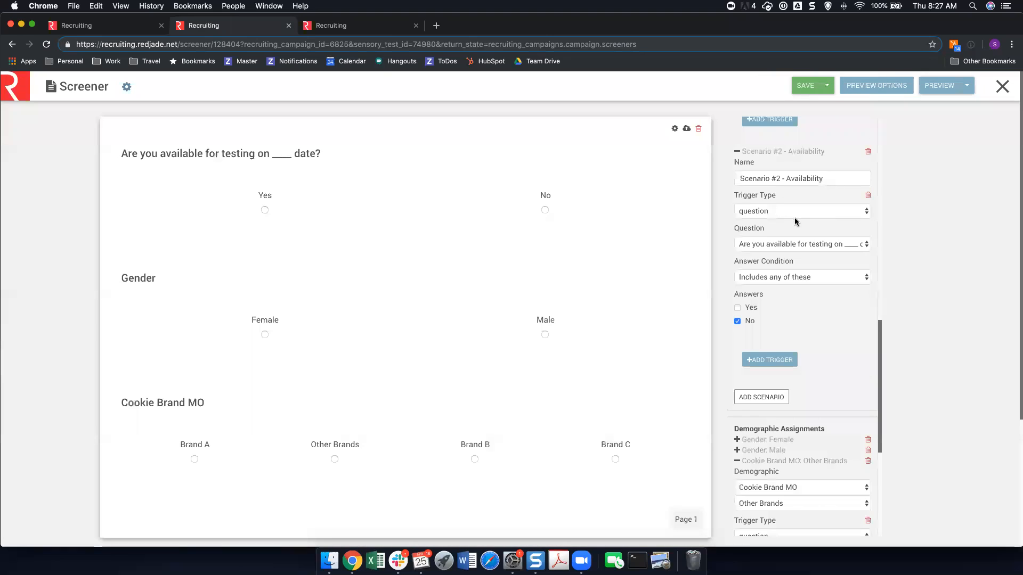
# Collapse the Availability and Brands termination scenarios in the screener editor.
pyautogui.scroll(1, 797, 219)
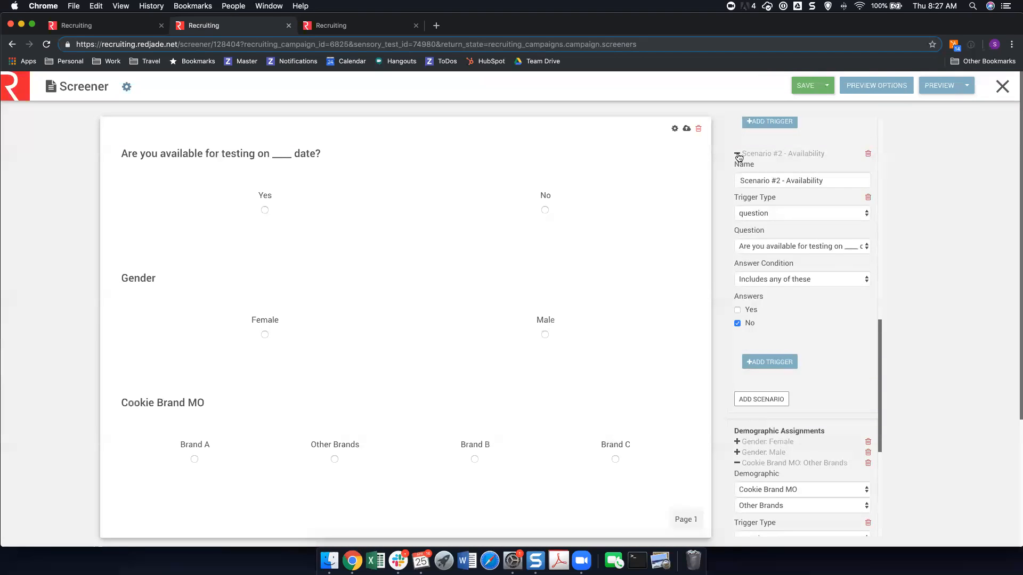
pyautogui.click(737, 155)
pyautogui.scroll(3, 740, 168)
pyautogui.scroll(10, 739, 168)
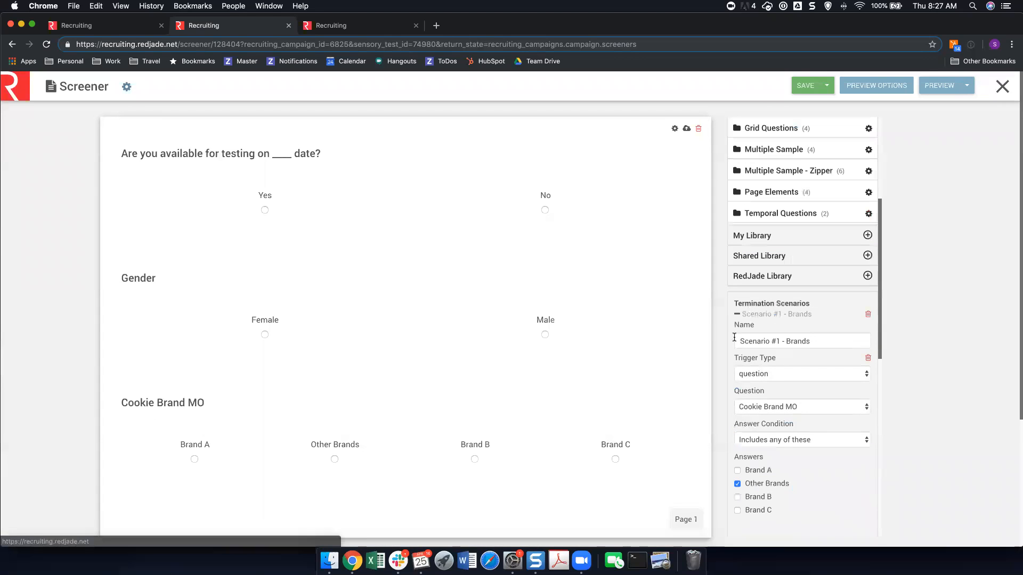
pyautogui.click(737, 313)
pyautogui.scroll(-3, 763, 300)
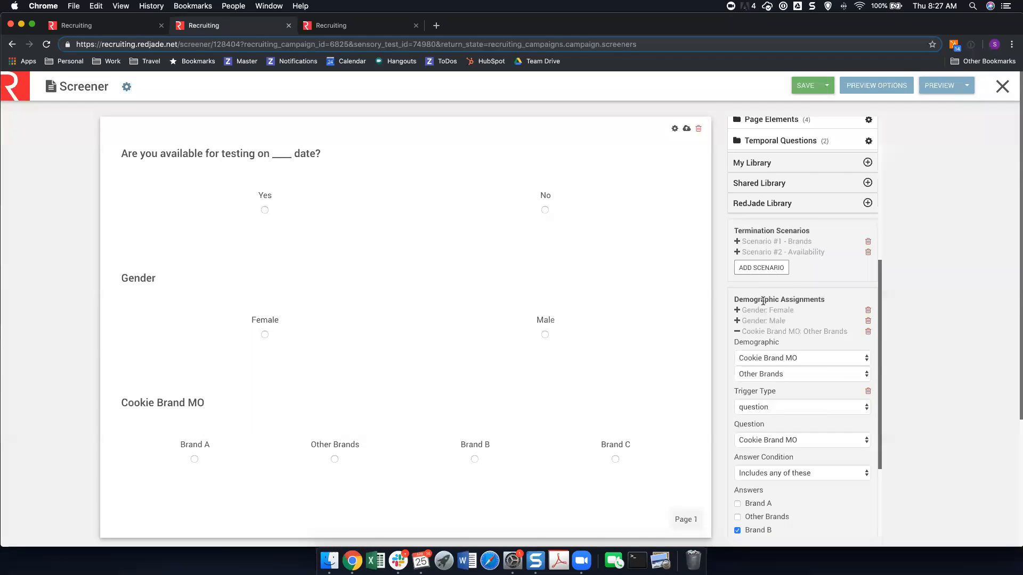
# Save and close the screener, and mark the screener stage as finished.
pyautogui.click(806, 87)
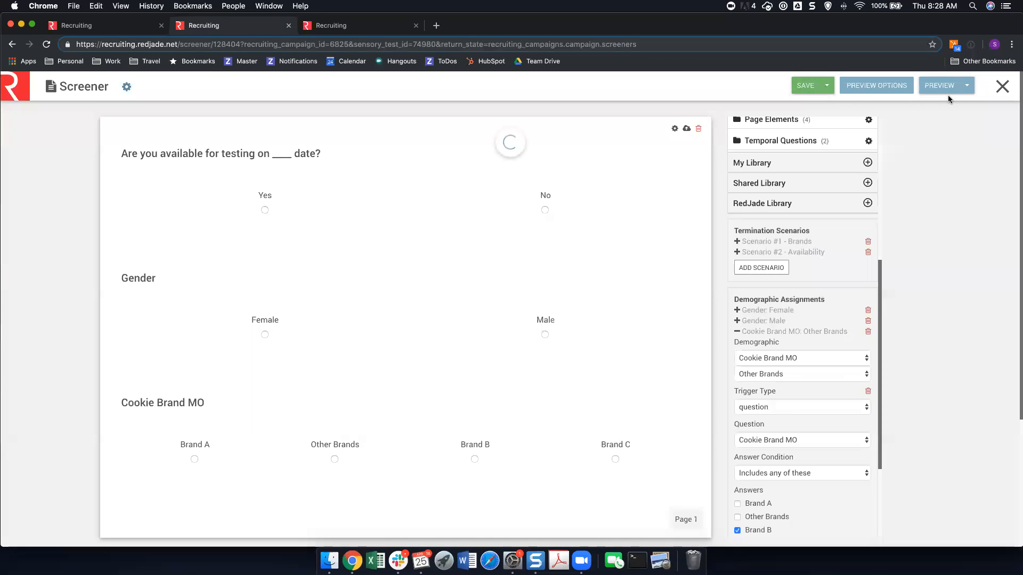
pyautogui.click(1001, 87)
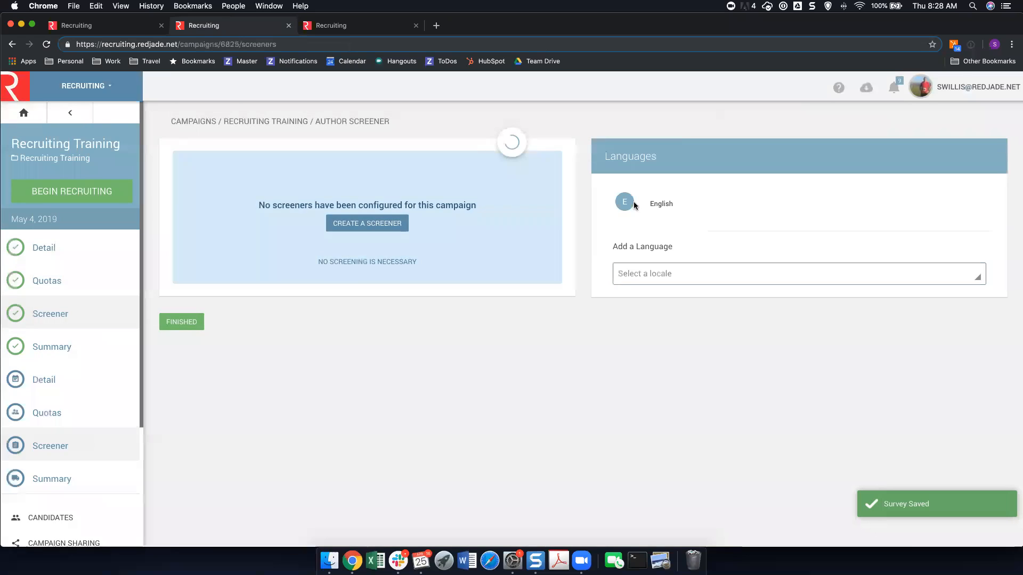
pyautogui.click(182, 326)
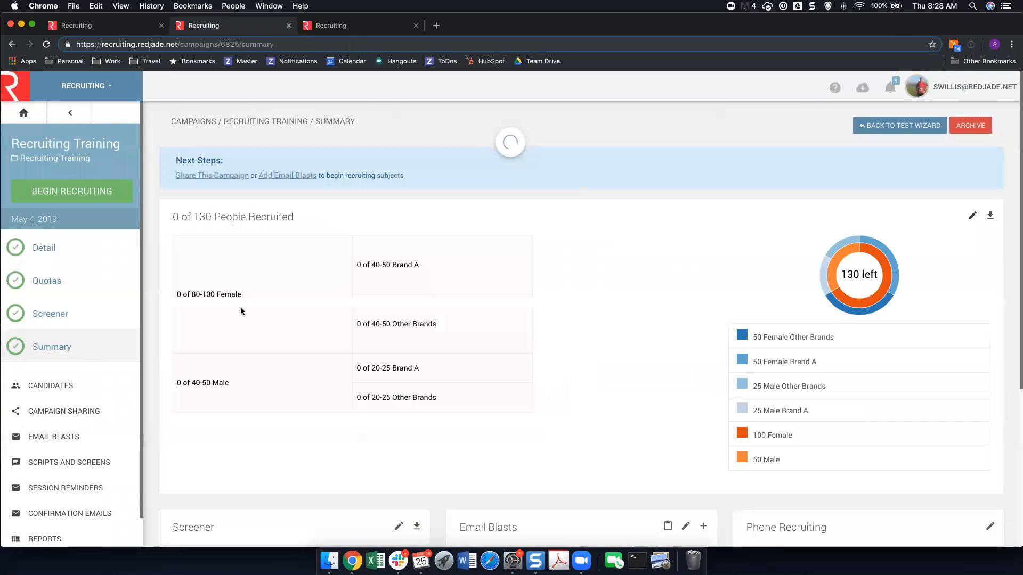
# Begin recruiting for the Recruiting Training campaign and review its quota summary.
pyautogui.scroll(-1, 287, 284)
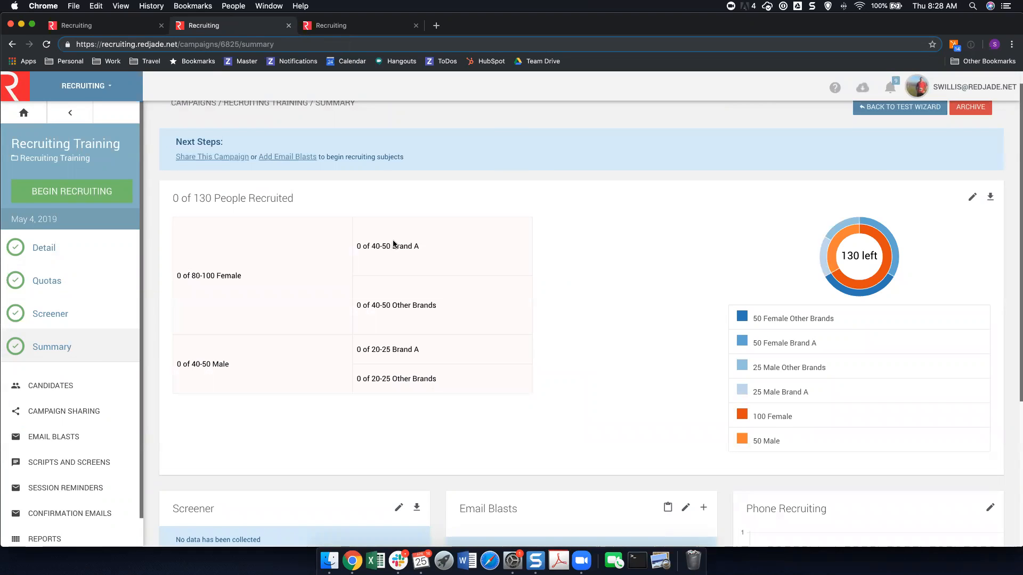
pyautogui.click(67, 195)
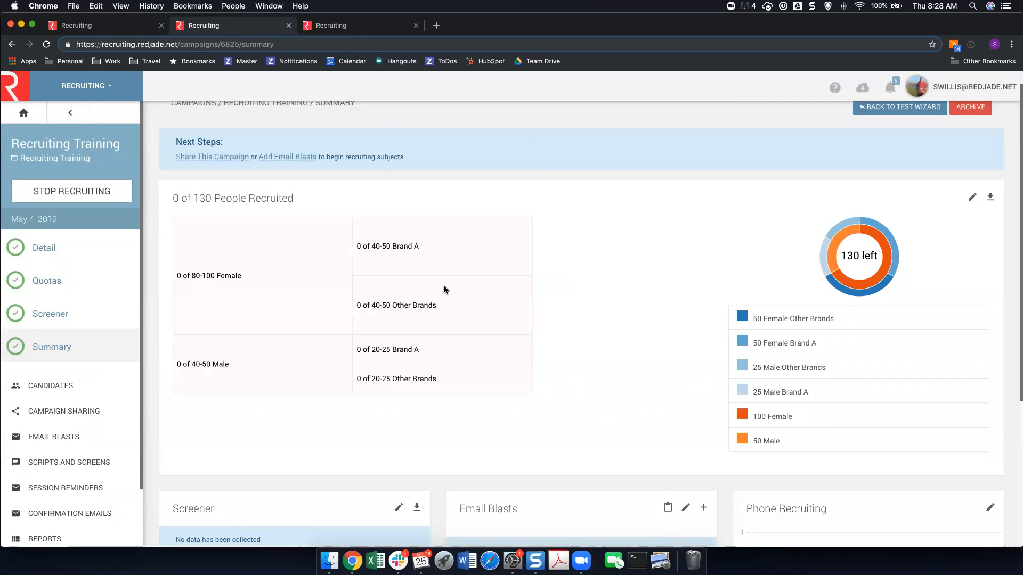
pyautogui.scroll(-1, 586, 317)
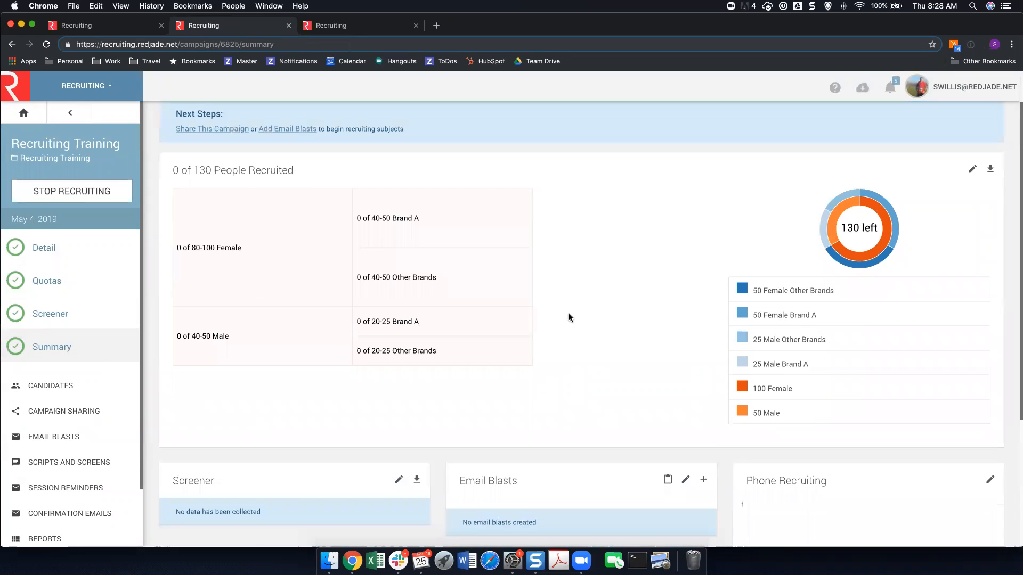
# Review the campaign's possible and ineligible candidates, and open the ineligibility report of the first ineligible person.
pyautogui.click(53, 387)
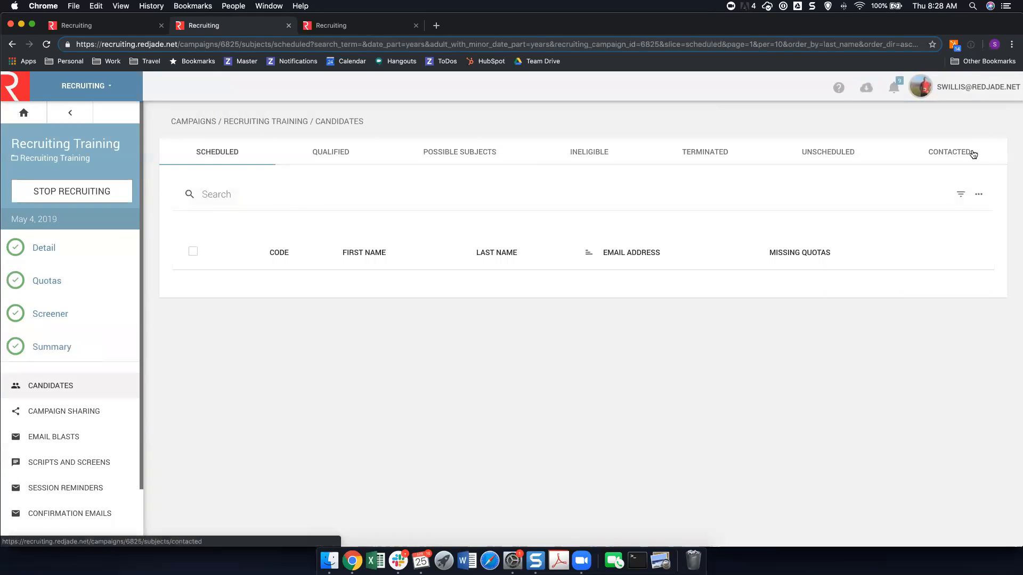
pyautogui.click(487, 155)
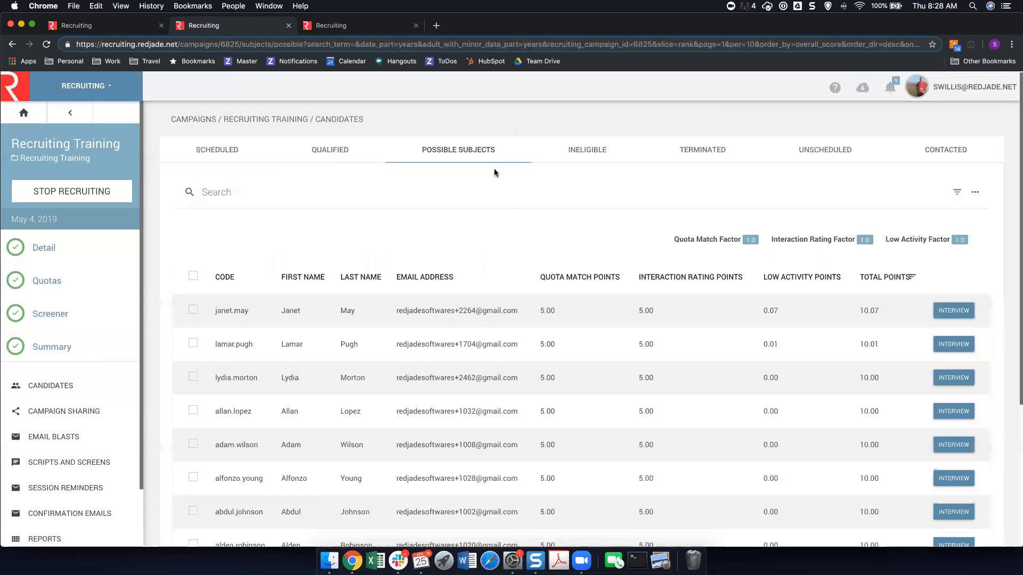
pyautogui.click(589, 157)
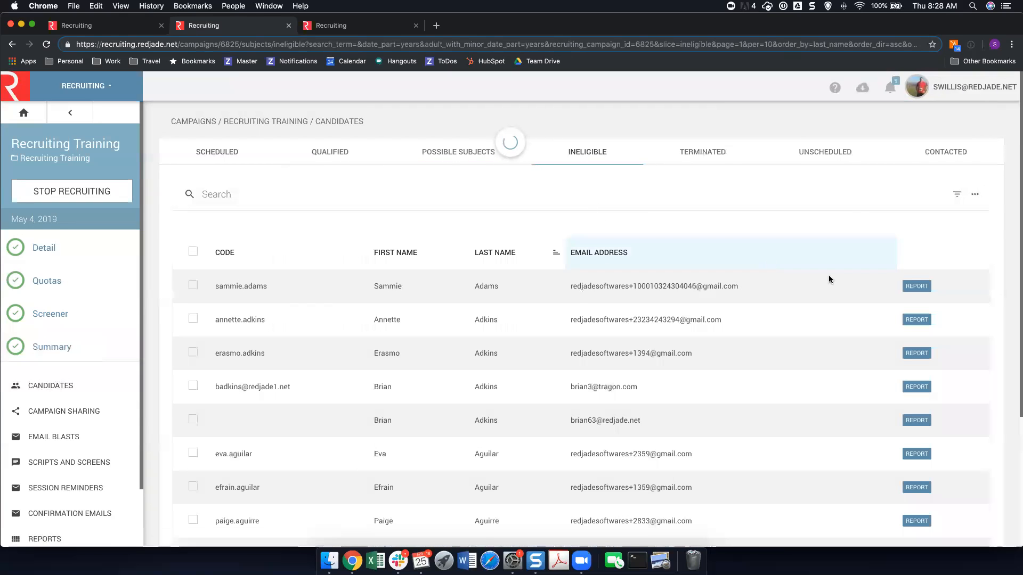
pyautogui.click(915, 286)
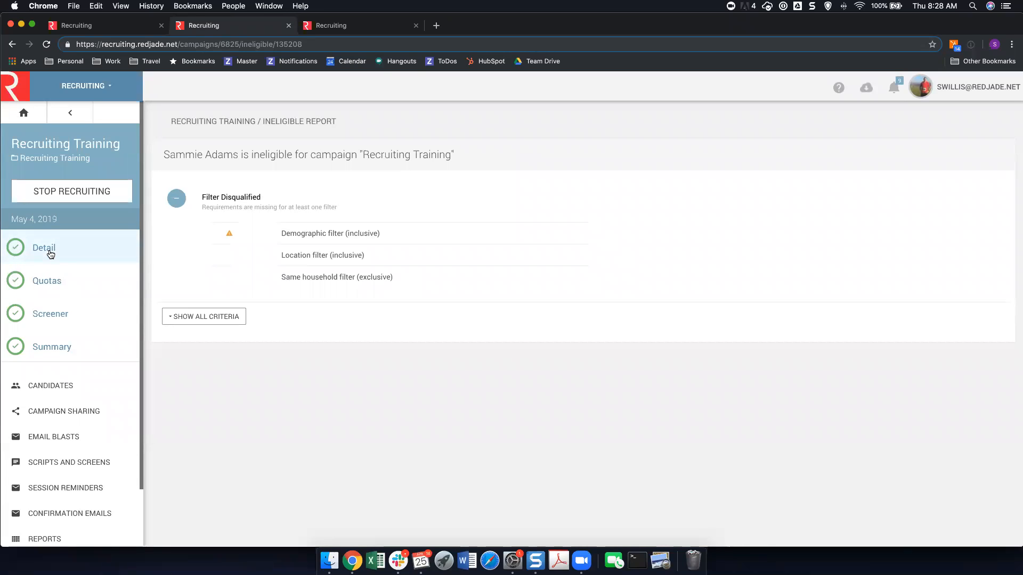
# Examine the additional actions offered for the scheduled candidates and for the possible subjects.
pyautogui.click(79, 386)
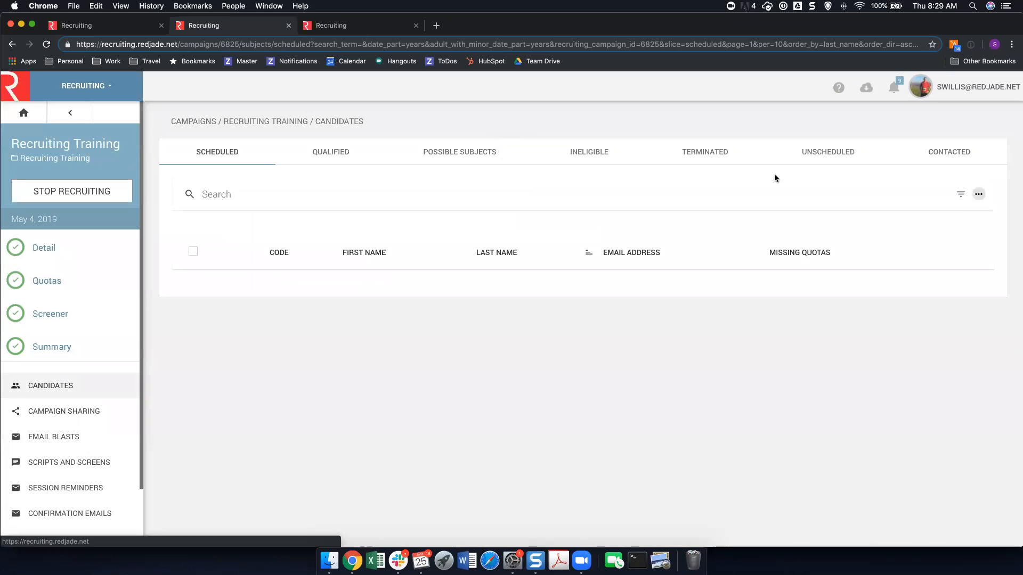
pyautogui.click(979, 195)
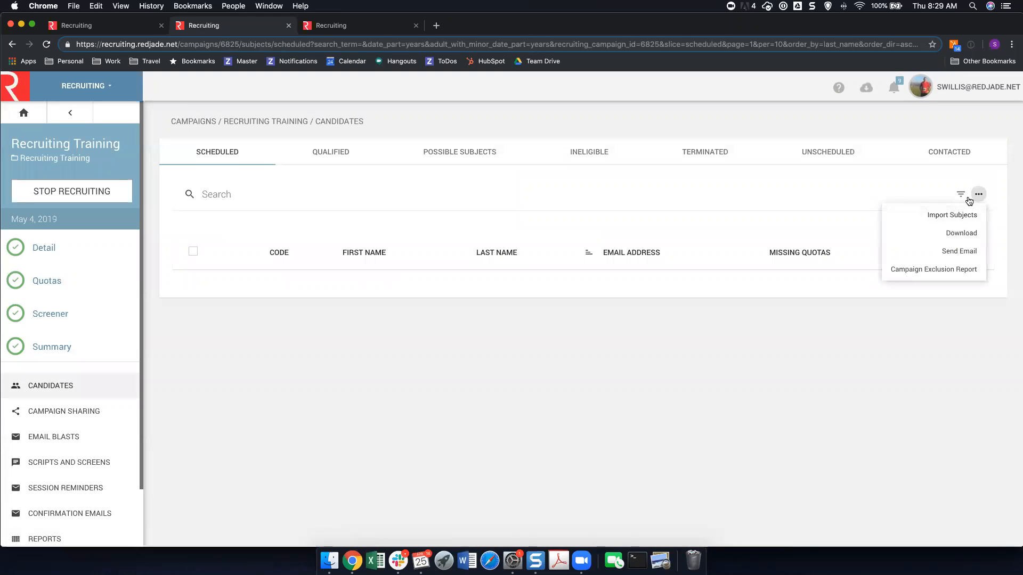
pyautogui.click(479, 153)
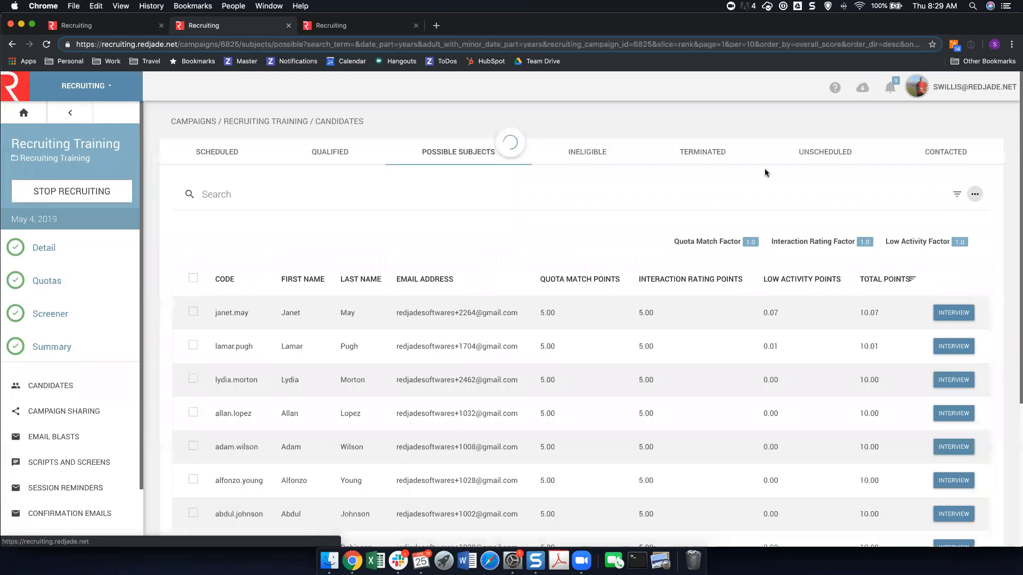
pyautogui.click(973, 198)
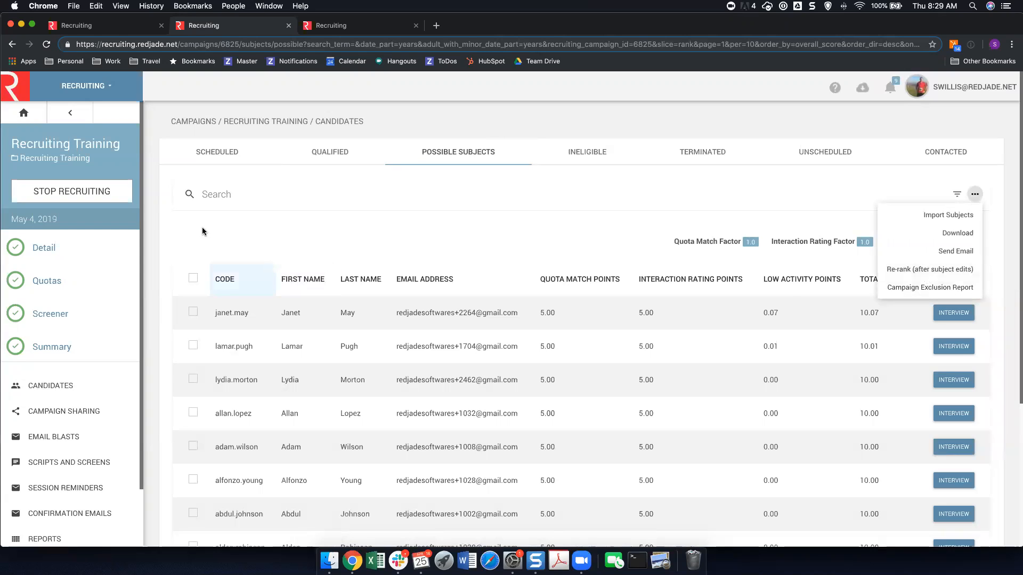
pyautogui.scroll(-1, 78, 345)
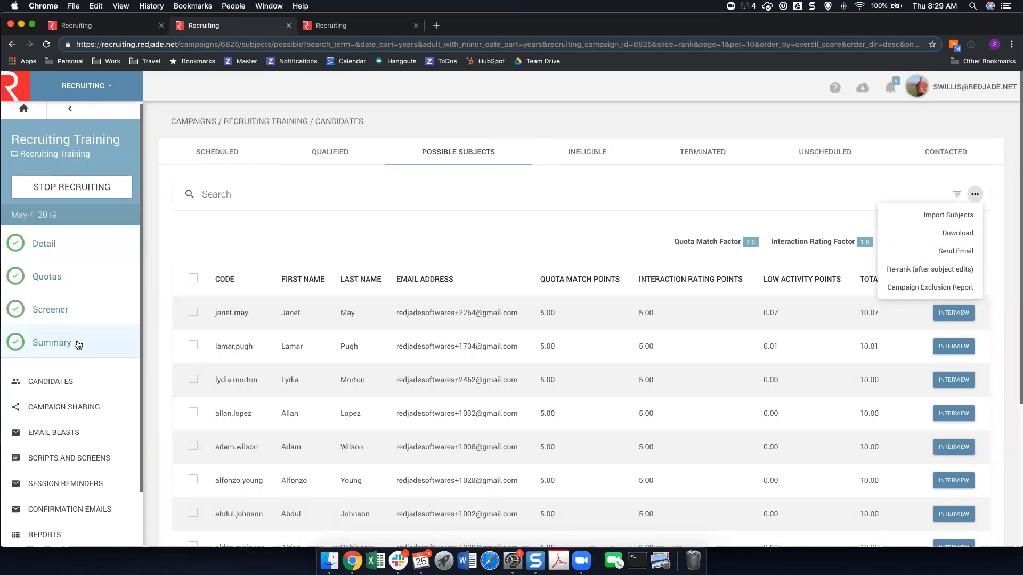
pyautogui.scroll(-2, 148, 297)
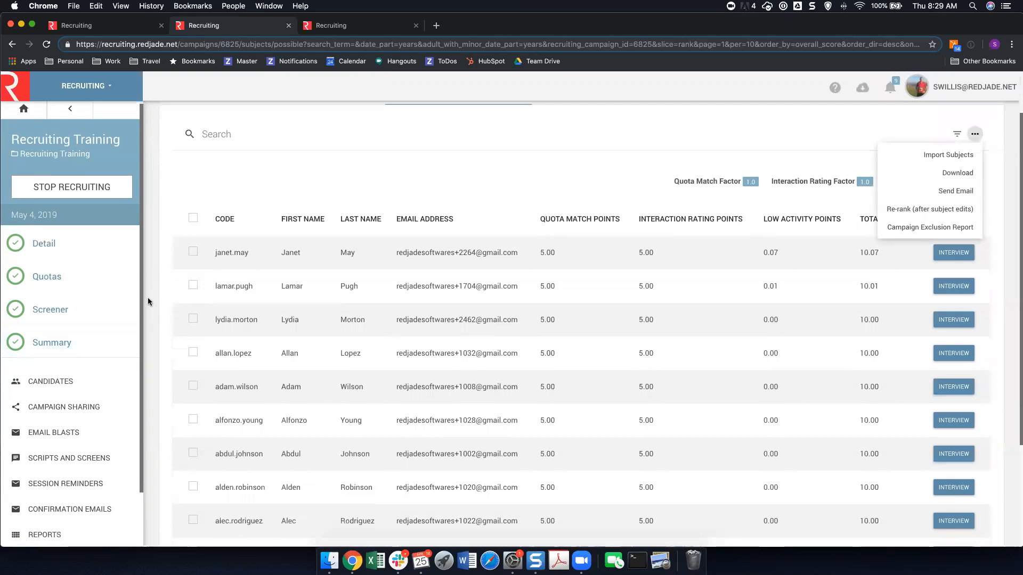
# Create a new email blast for the campaign from a copy of the most recent blast.
pyautogui.click(53, 434)
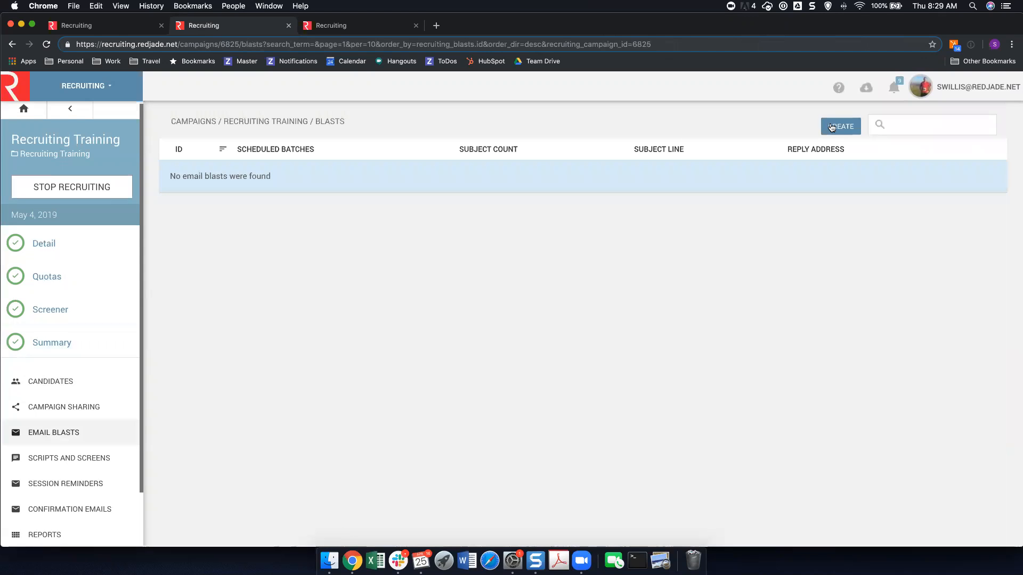
pyautogui.click(832, 129)
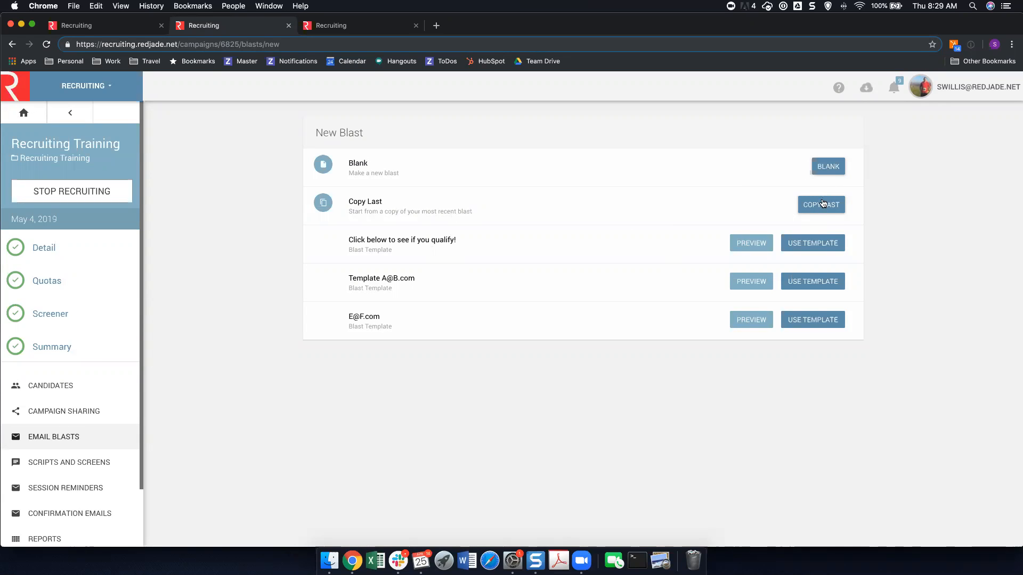
pyautogui.click(772, 214)
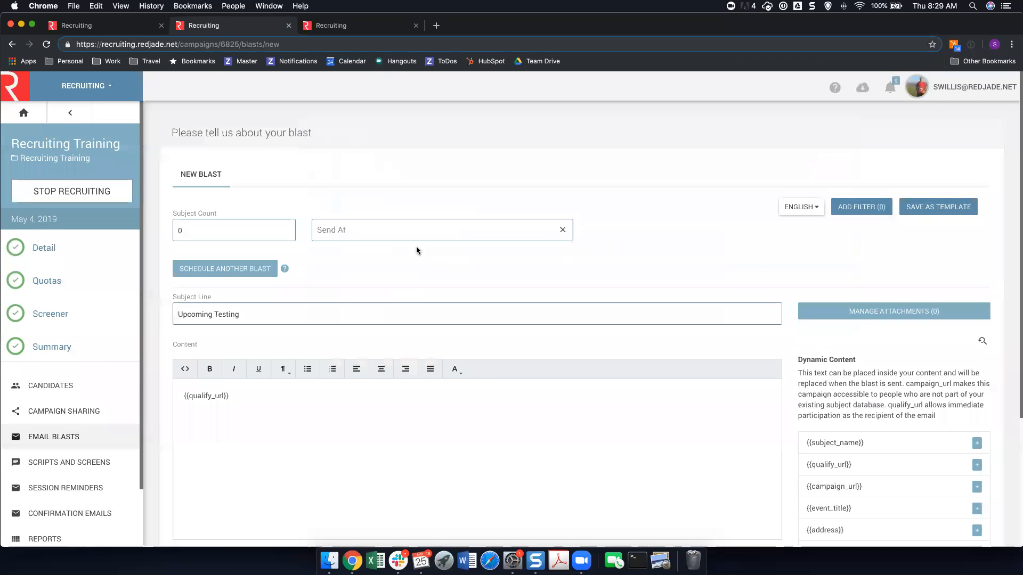
# Set the blast's subject count to 100 and its send time to April 24 2019 12:00 AM.
pyautogui.click(222, 222)
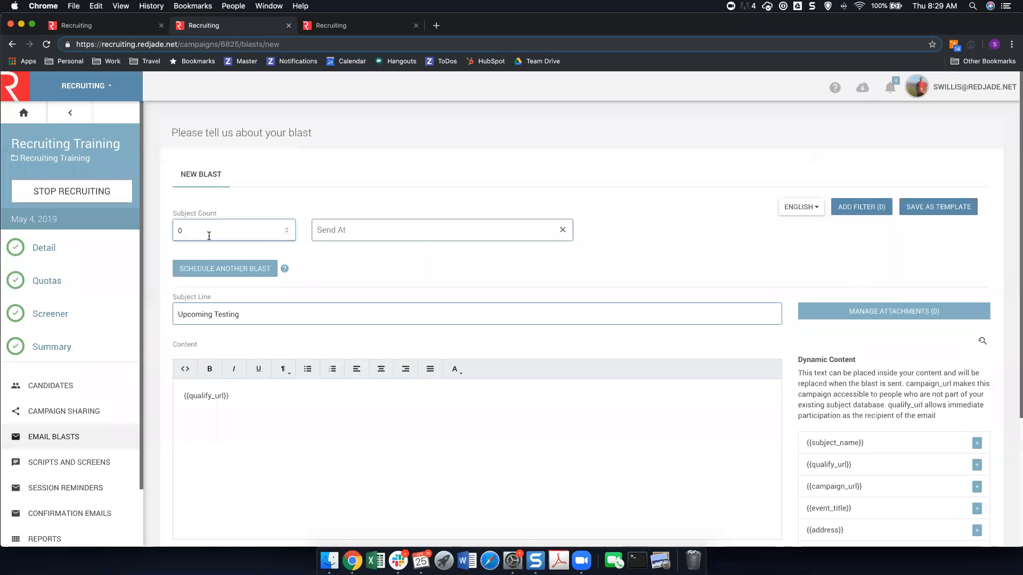
pyautogui.press('super+a')
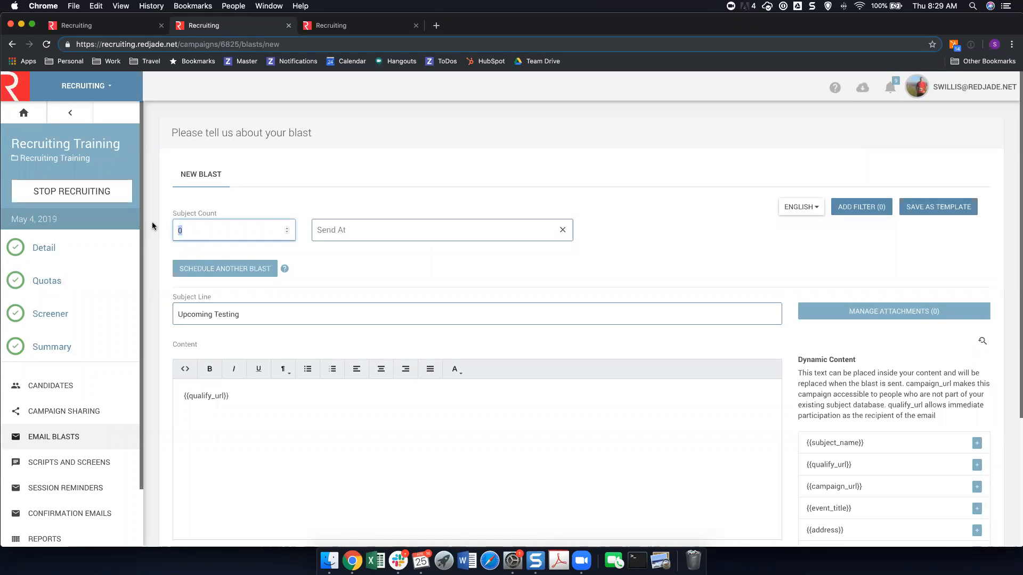
pyautogui.write('100')
pyautogui.click(331, 235)
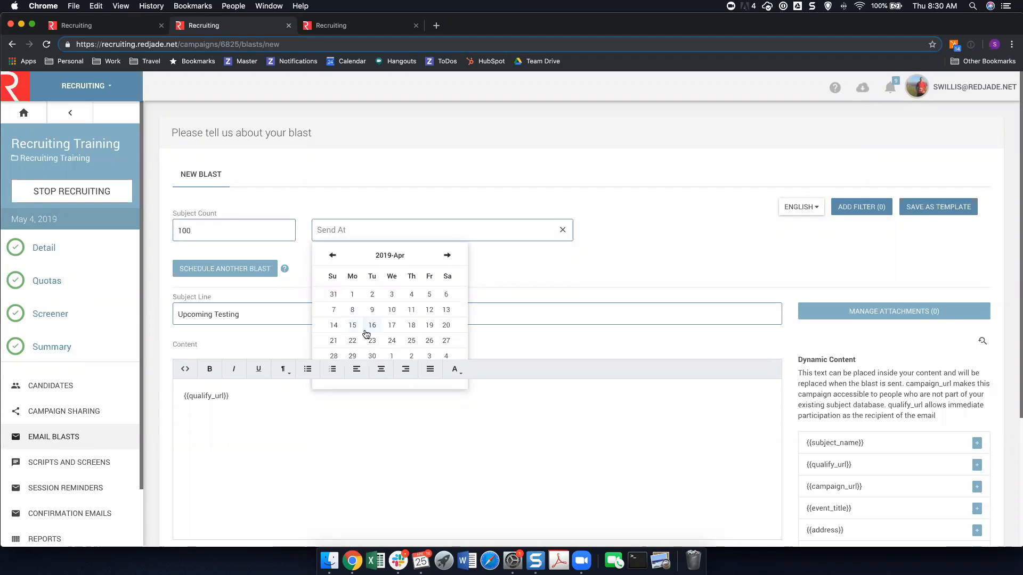
pyautogui.click(393, 341)
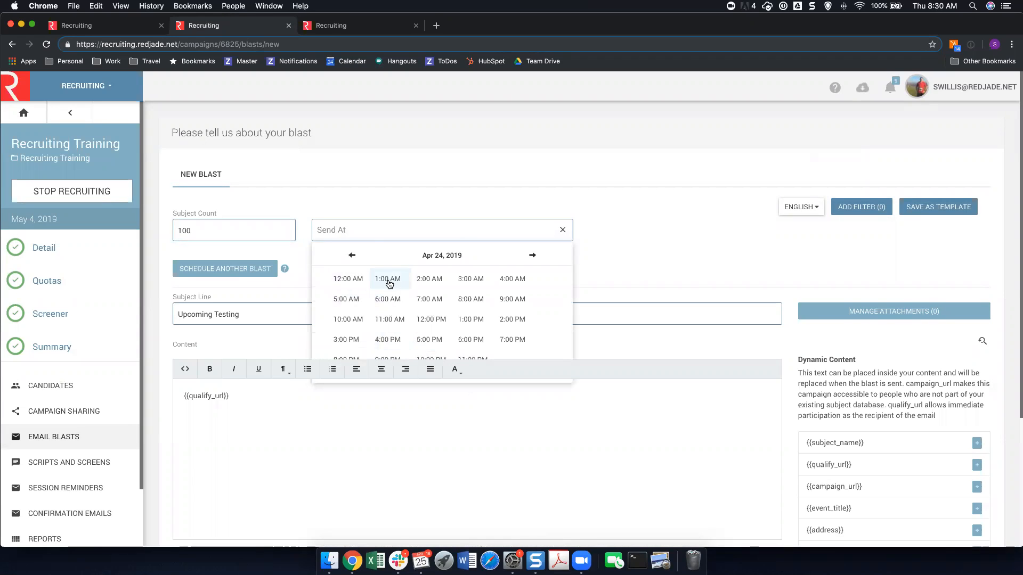
pyautogui.click(345, 282)
pyautogui.click(349, 283)
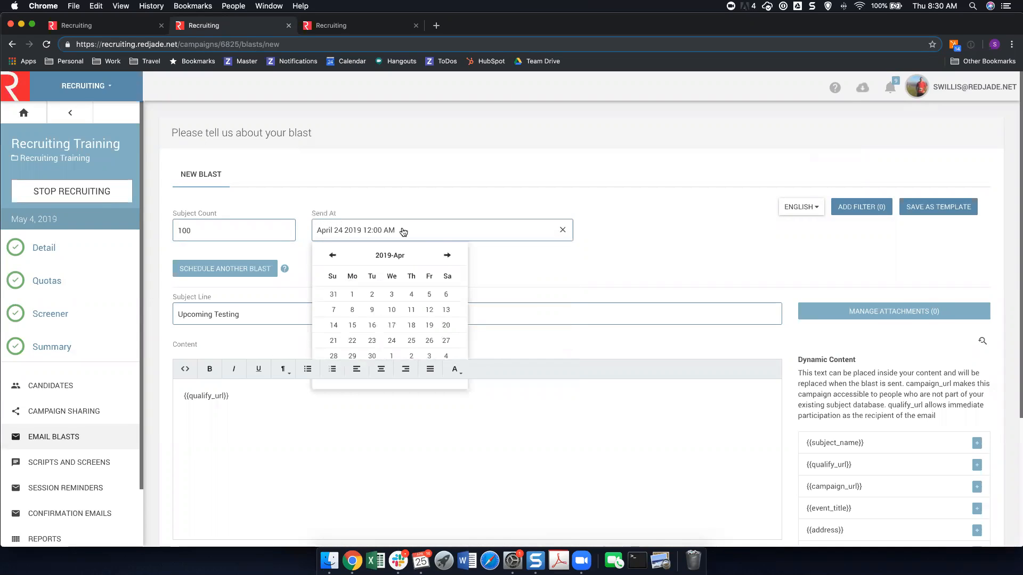
pyautogui.click(463, 193)
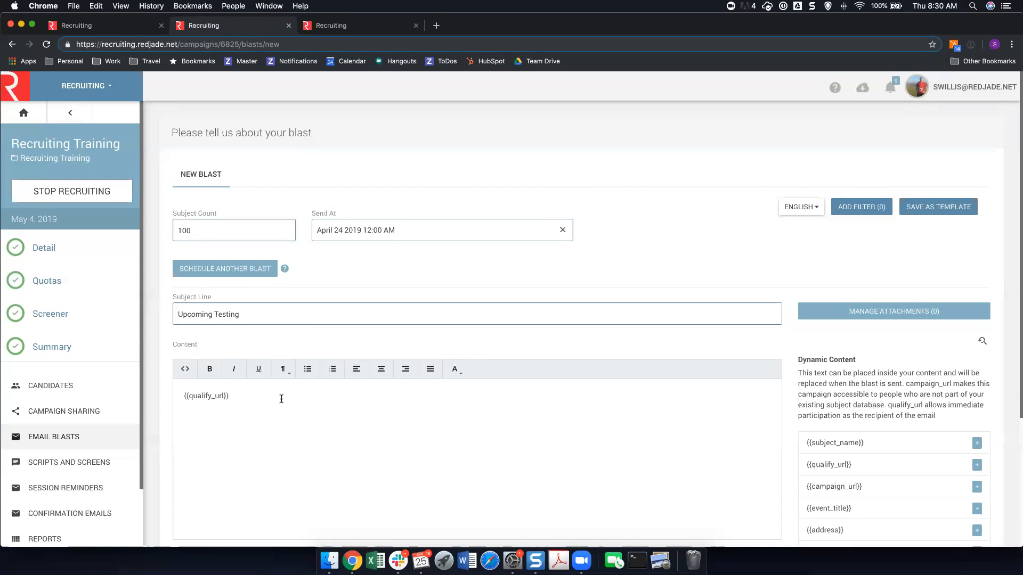
pyautogui.scroll(-1, 280, 400)
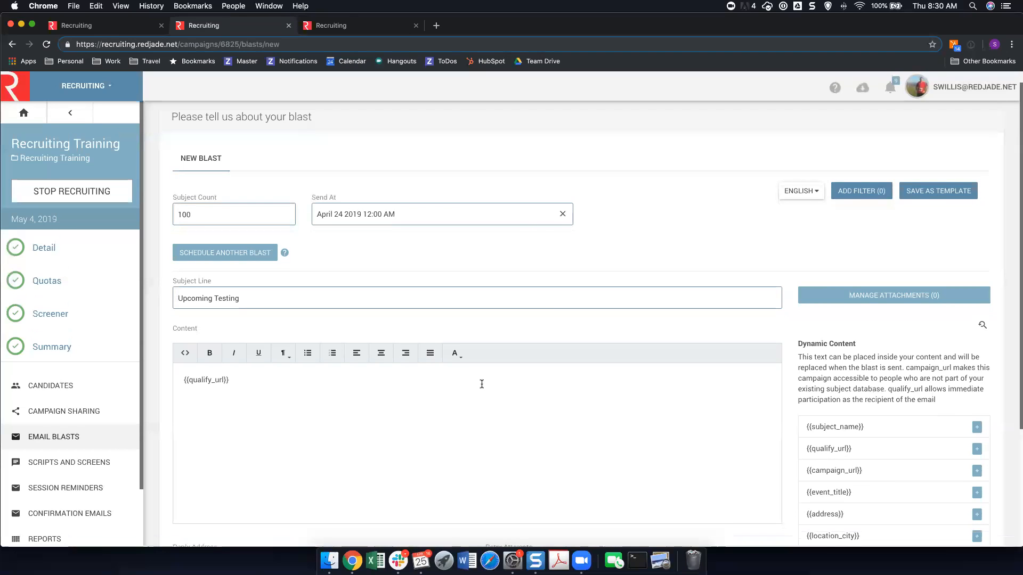
# Submit the new blast, and add a demographic filter to it that includes Male (Gender).
pyautogui.scroll(-3, 479, 379)
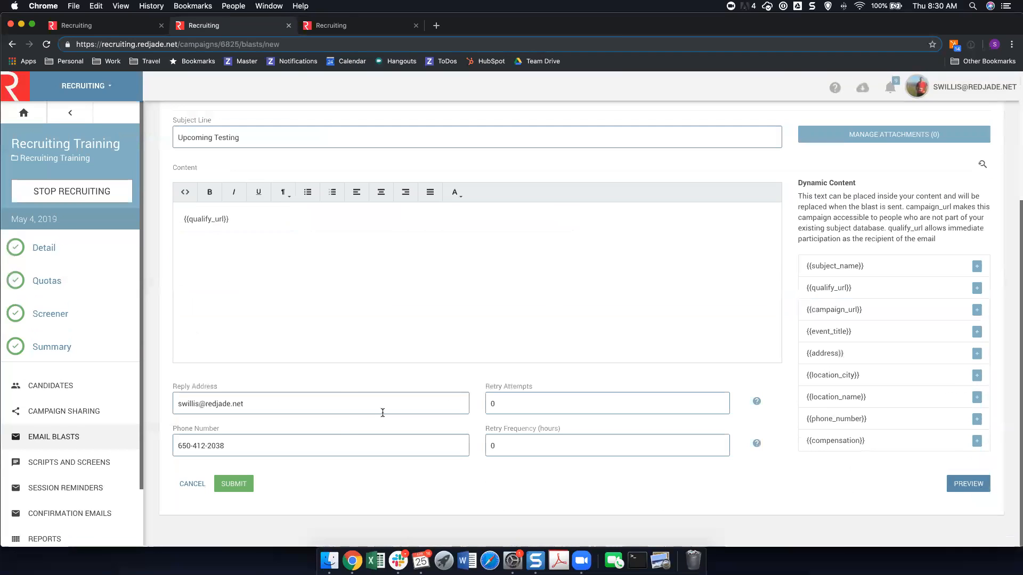
pyautogui.click(221, 490)
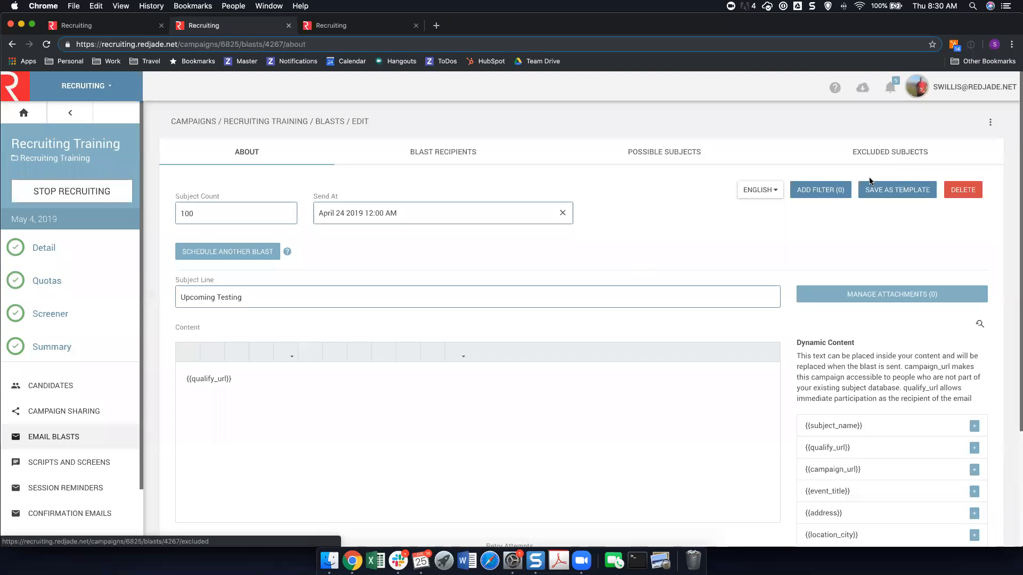
pyautogui.click(820, 197)
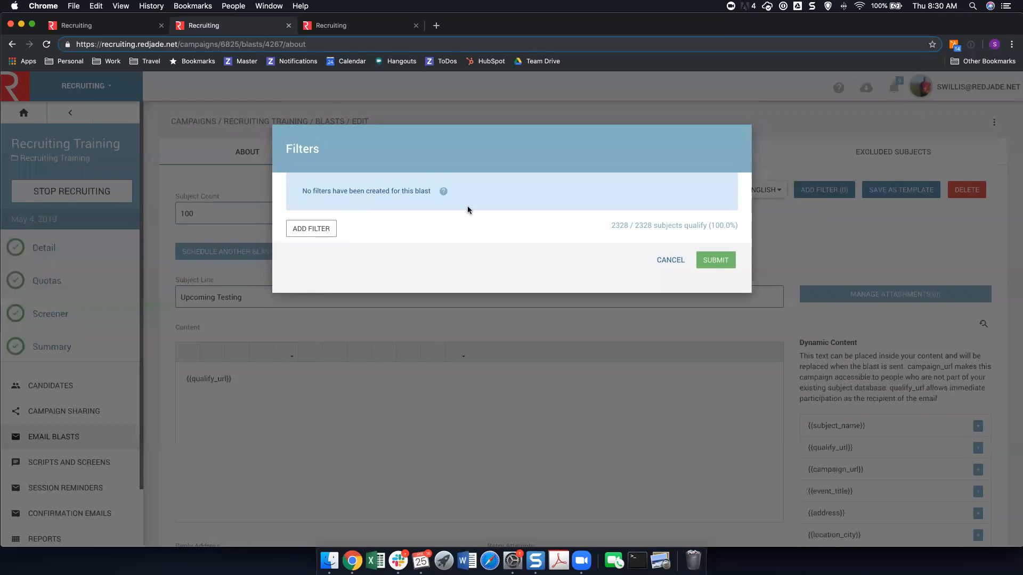
pyautogui.click(330, 230)
pyautogui.click(320, 249)
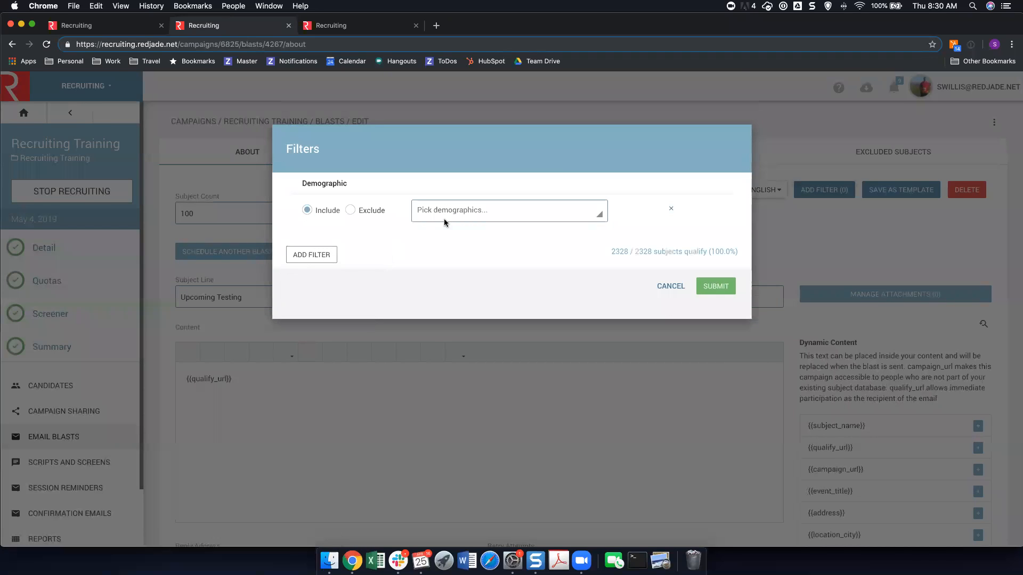
pyautogui.write('male')
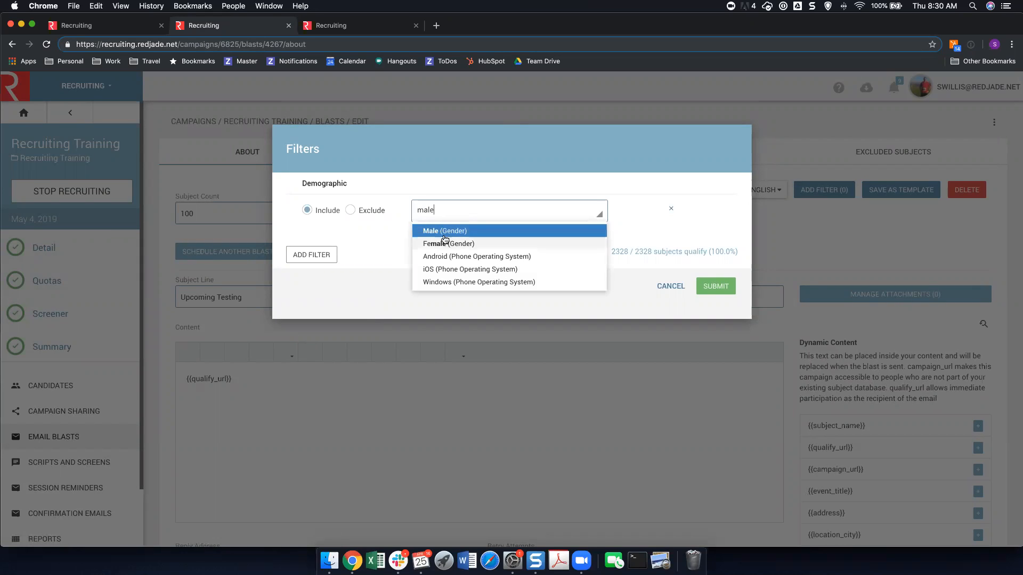
pyautogui.click(445, 230)
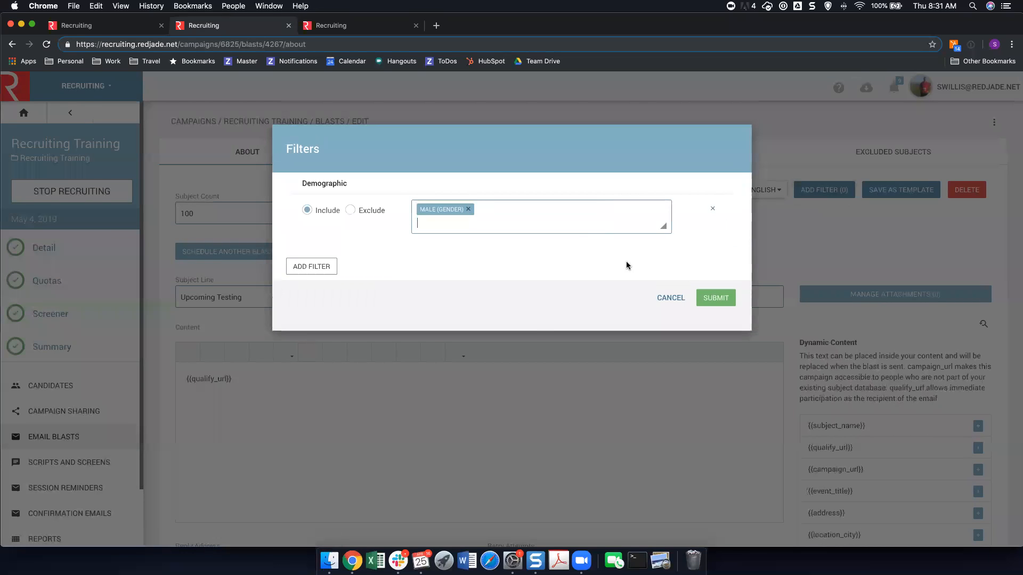
pyautogui.click(724, 290)
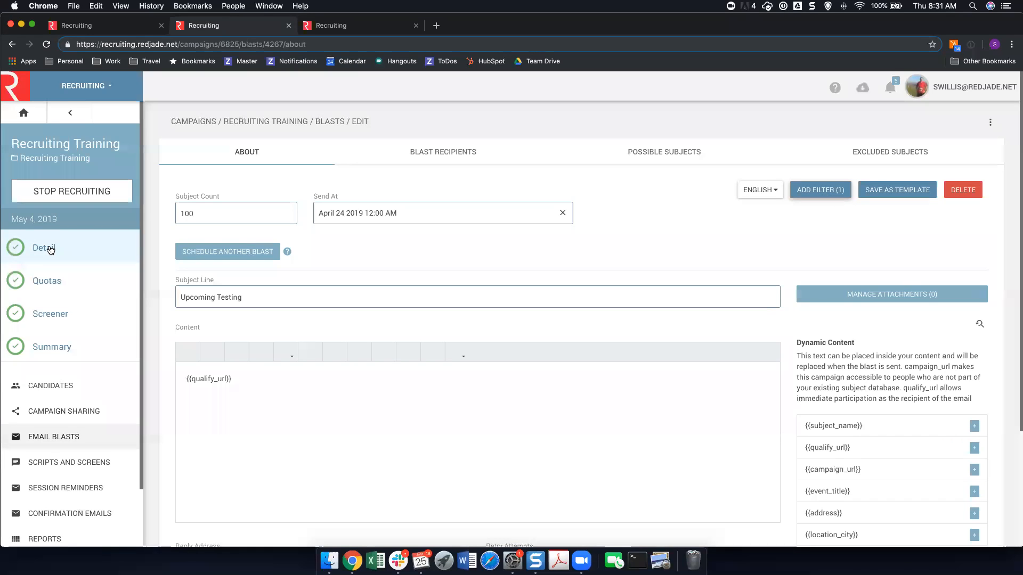
# Try adding a second scheduled send to the blast with subject count 200 and send time Apr 26, 2019 12:00 PM.
pyautogui.click(229, 255)
pyautogui.moveTo(238, 259); pyautogui.dragTo(168, 248)
pyautogui.write('200')
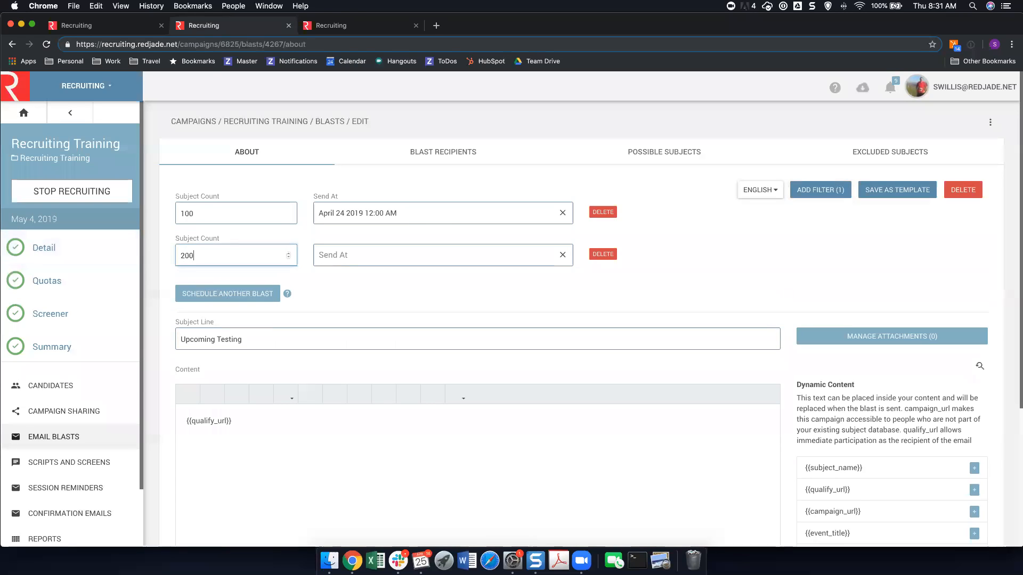
pyautogui.click(393, 256)
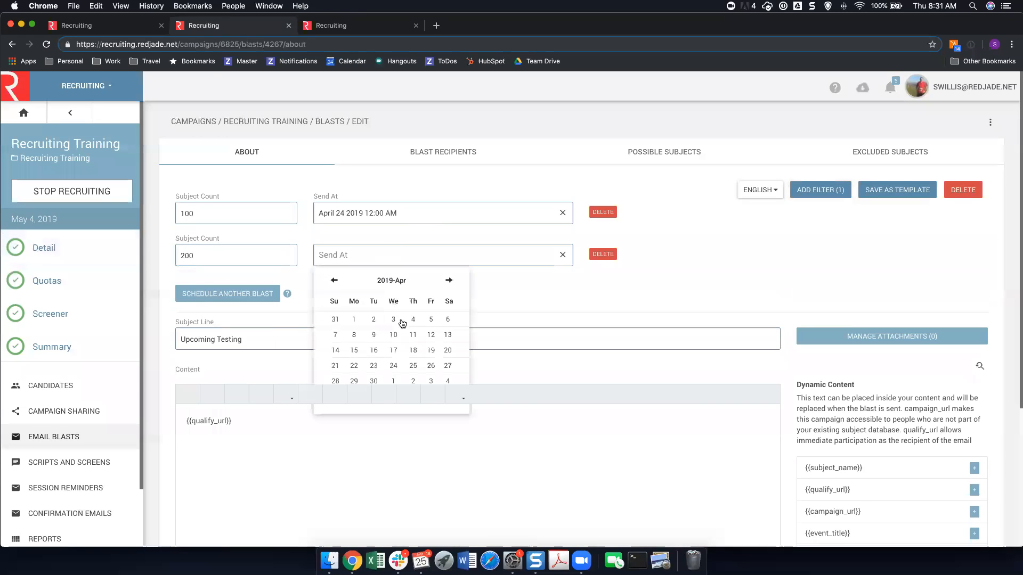
pyautogui.click(430, 366)
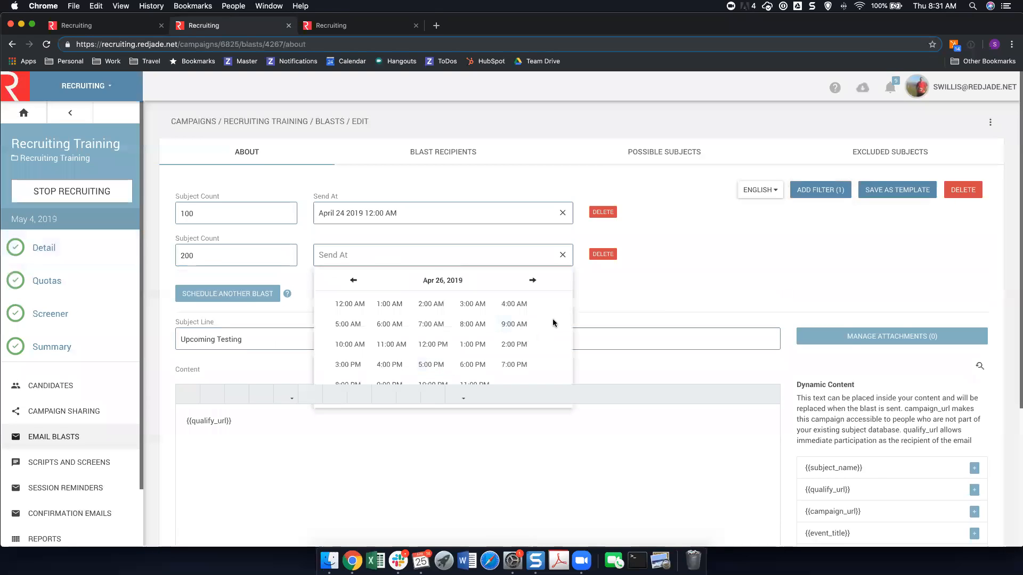
pyautogui.click(433, 345)
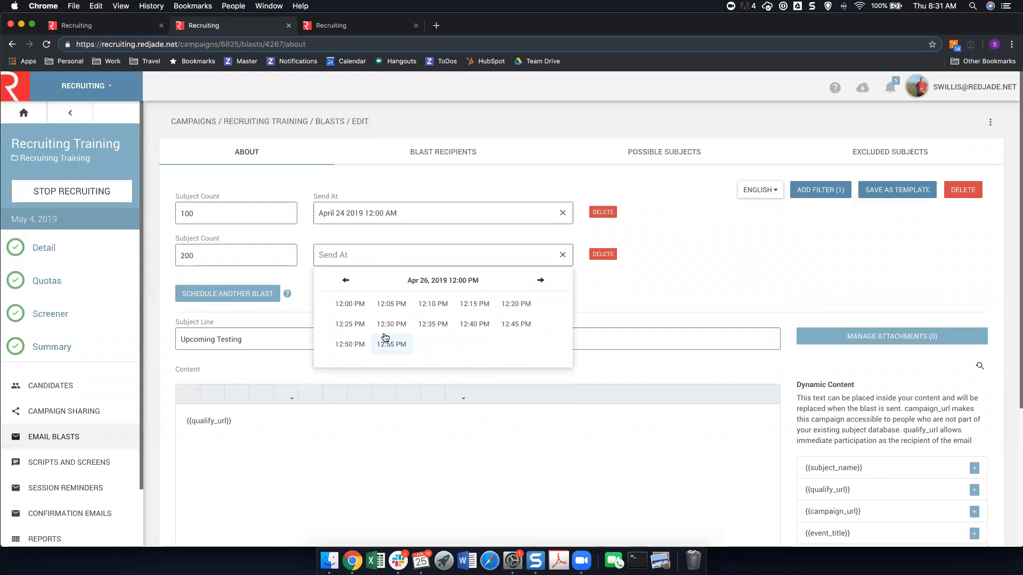
pyautogui.click(358, 304)
pyautogui.click(649, 288)
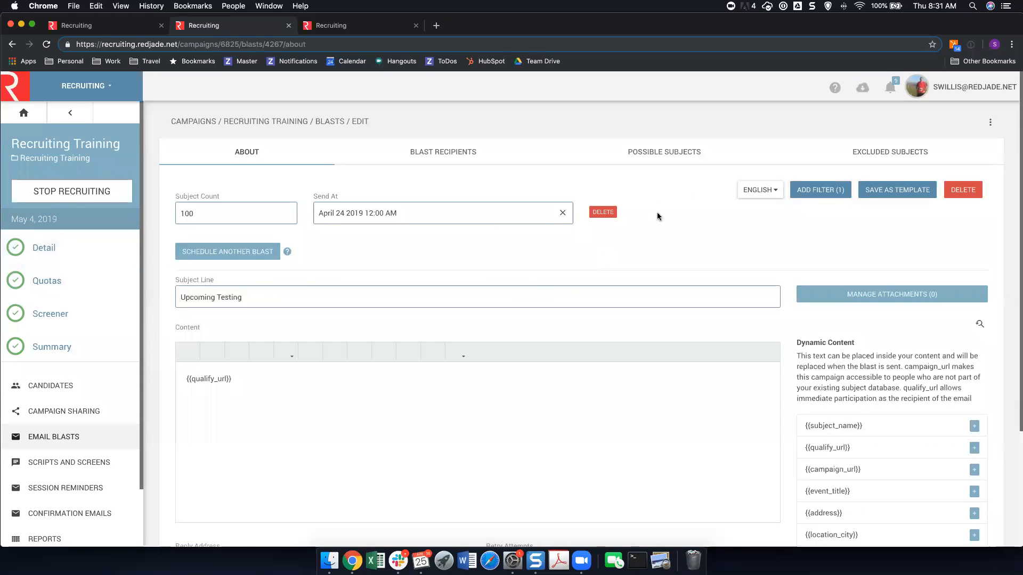
# Review the campaign's call introduction script and its session reminder email.
pyautogui.scroll(-1, 325, 399)
pyautogui.scroll(-2, 21, 433)
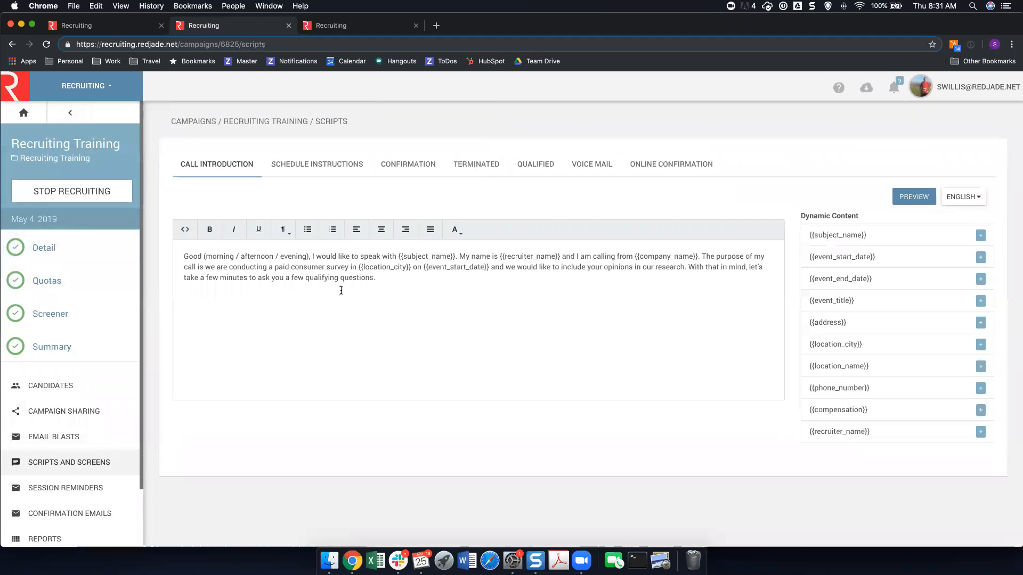
pyautogui.scroll(-4, 46, 418)
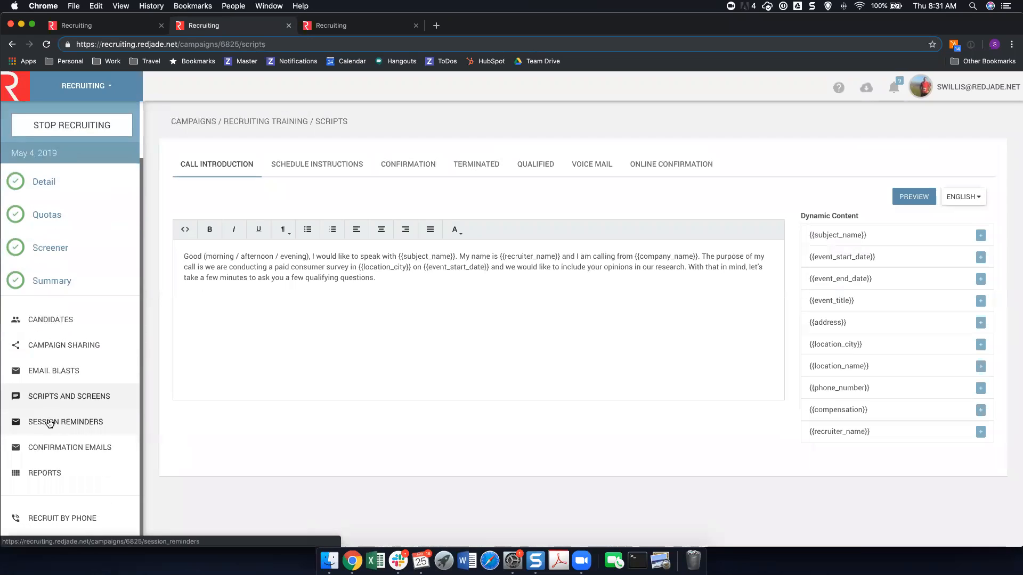
pyautogui.click(47, 421)
pyautogui.scroll(-1, 372, 254)
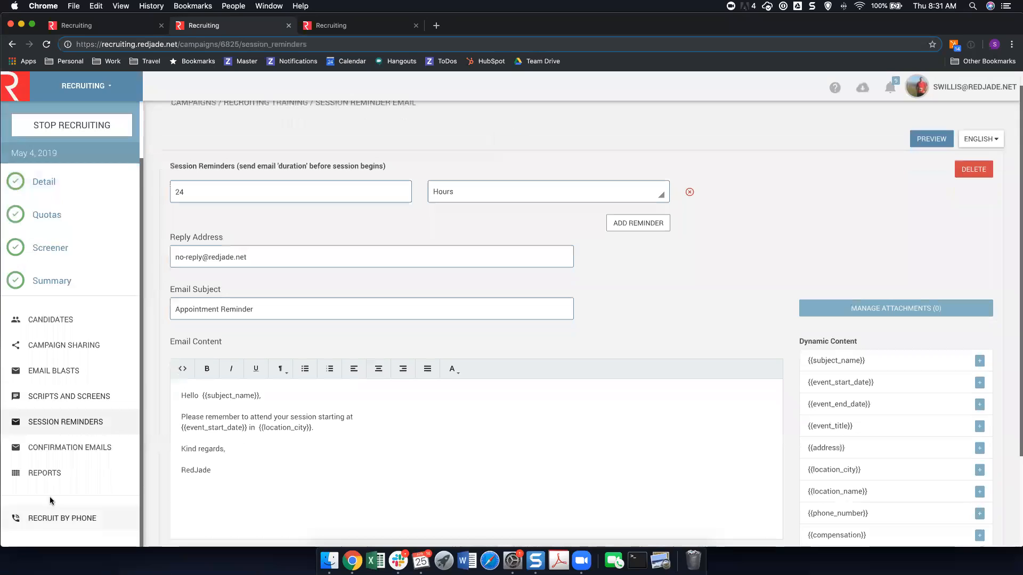
# Add a confirmation email for the Scheduled status with the subject "Scheduled" and the content "Congrats".
pyautogui.click(69, 447)
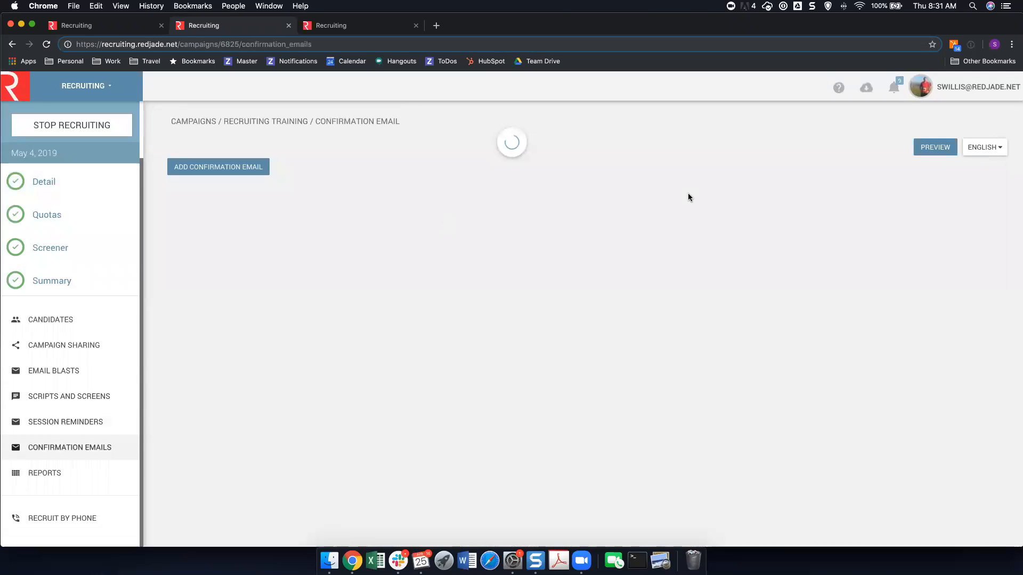
pyautogui.click(246, 166)
pyautogui.click(298, 195)
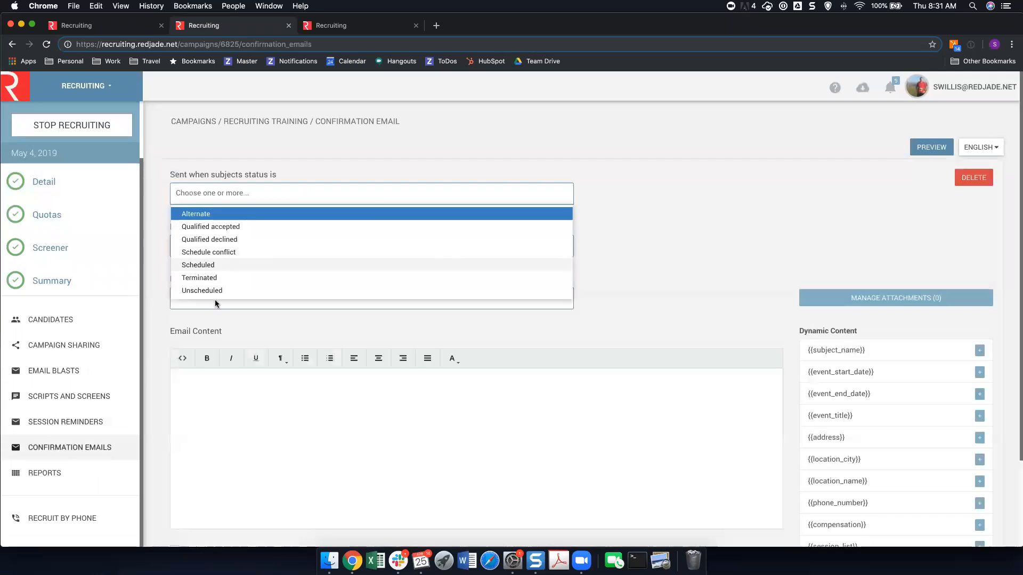
pyautogui.click(215, 265)
pyautogui.click(219, 306)
pyautogui.write('Scheduled')
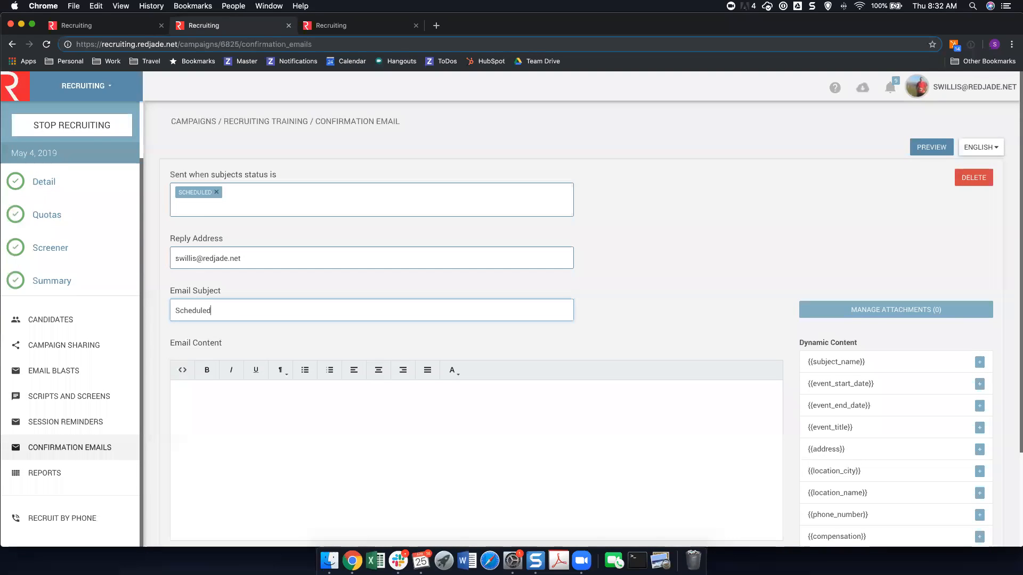
pyautogui.press('Tab')
pyautogui.write('Cong')
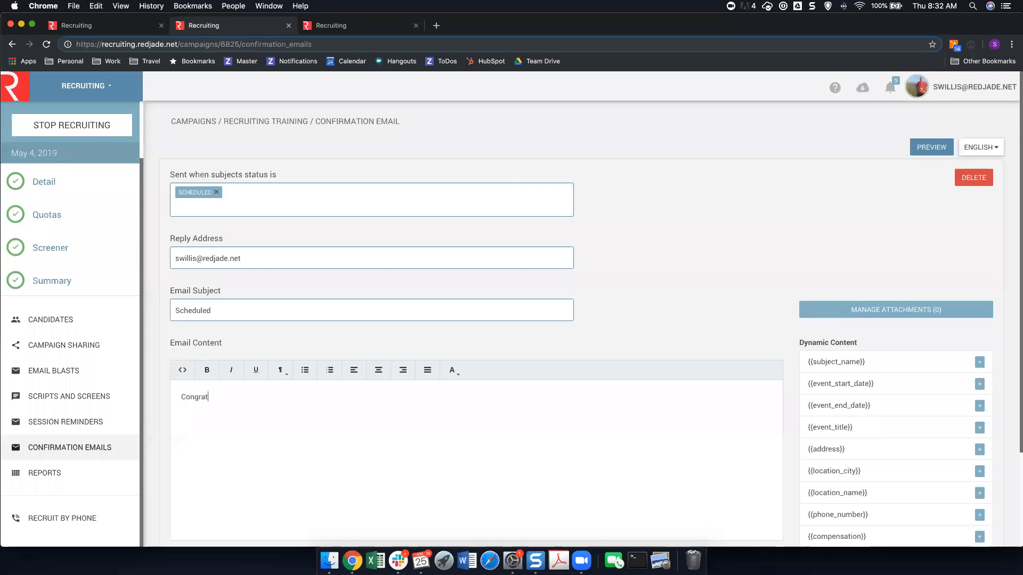
# Include the calendar event attachment in the confirmation email and save it.
pyautogui.scroll(-3, 248, 482)
pyautogui.click(199, 461)
pyautogui.click(309, 527)
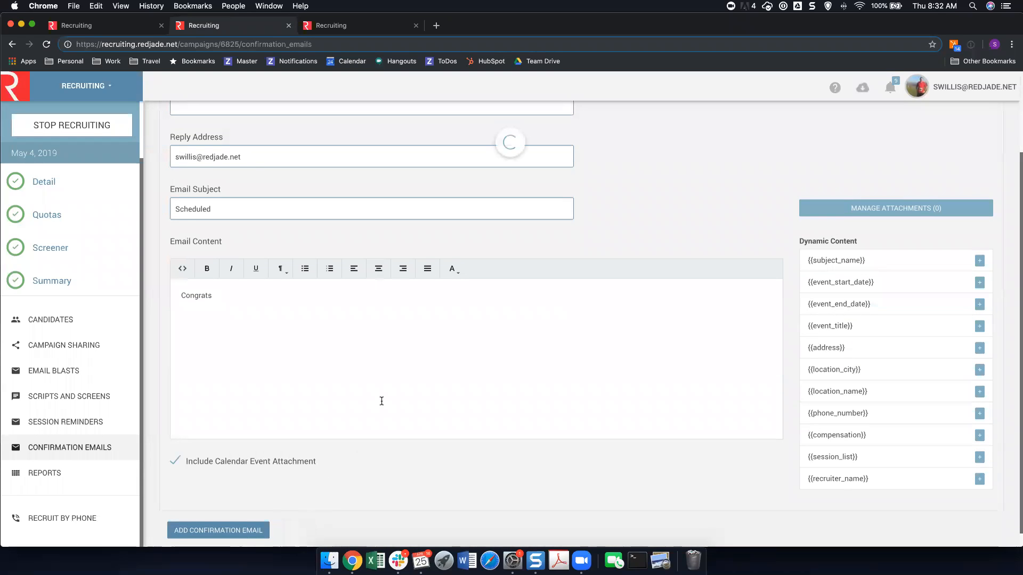
pyautogui.scroll(3, 467, 301)
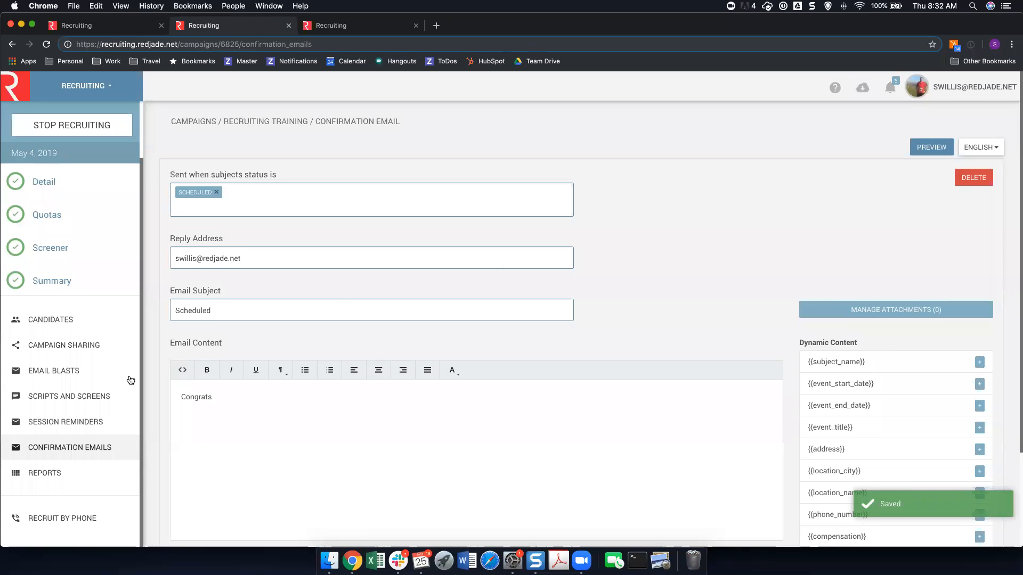
# Start a phone interview with the first person among the campaign's possible subjects.
pyautogui.scroll(-1, 130, 380)
pyautogui.click(75, 319)
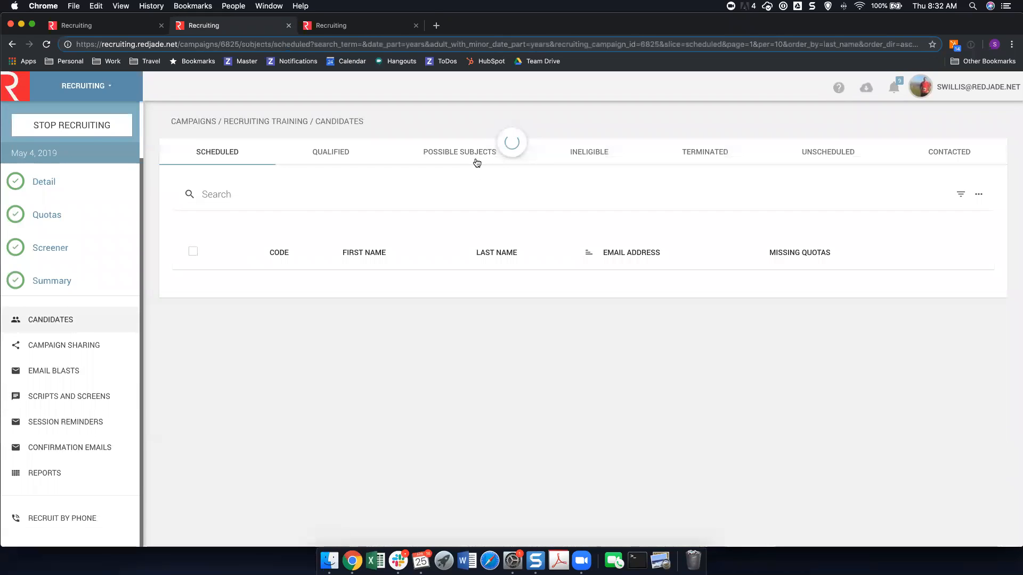
pyautogui.click(477, 154)
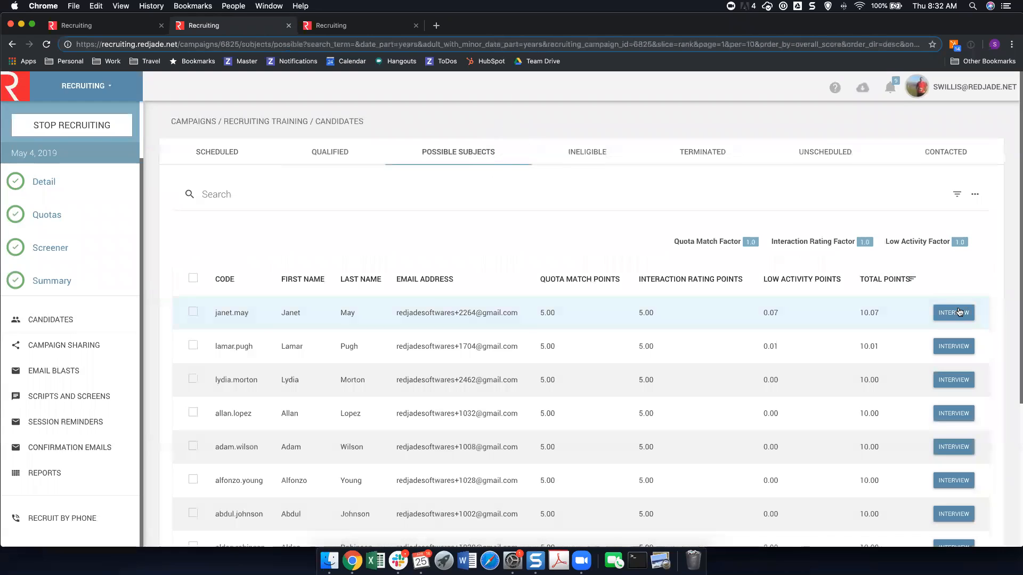
pyautogui.click(955, 314)
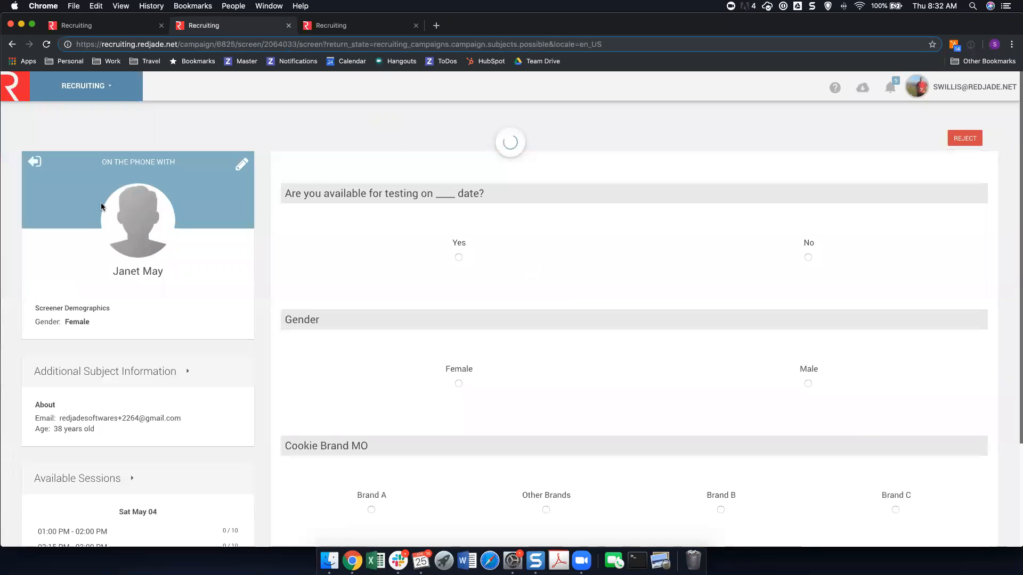
# Submit the candidate's screener with the answers Yes, Male and Brand A, and pick an available session on Sat May 04.
pyautogui.click(459, 255)
pyautogui.click(459, 381)
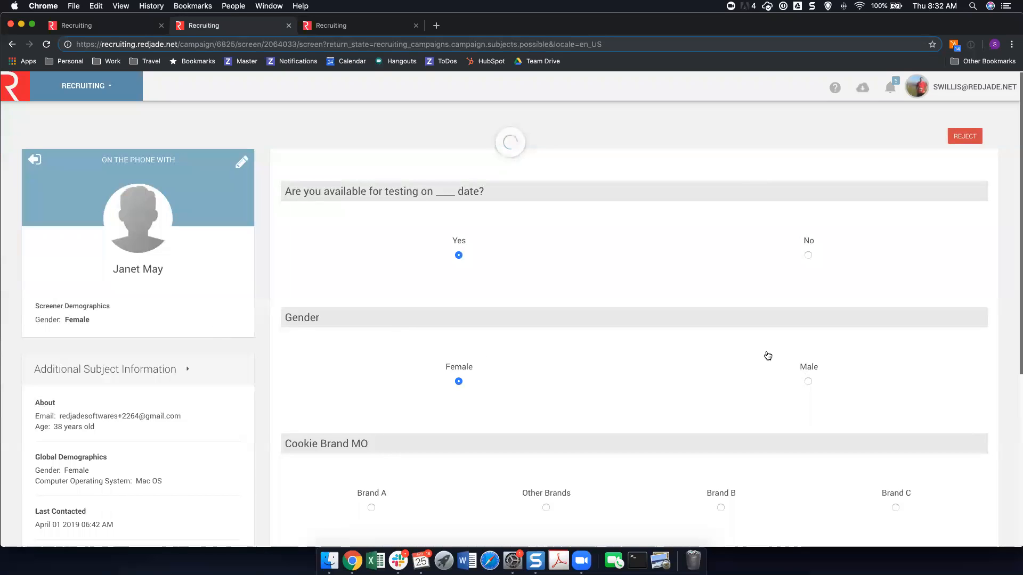
pyautogui.click(805, 369)
pyautogui.scroll(-1, 678, 351)
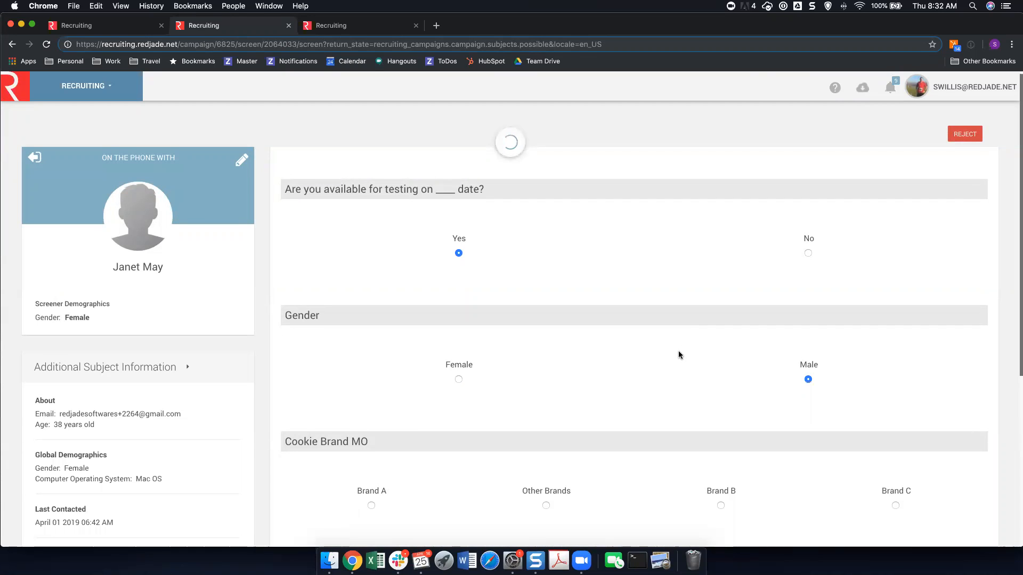
pyautogui.click(370, 477)
pyautogui.scroll(-5, 599, 424)
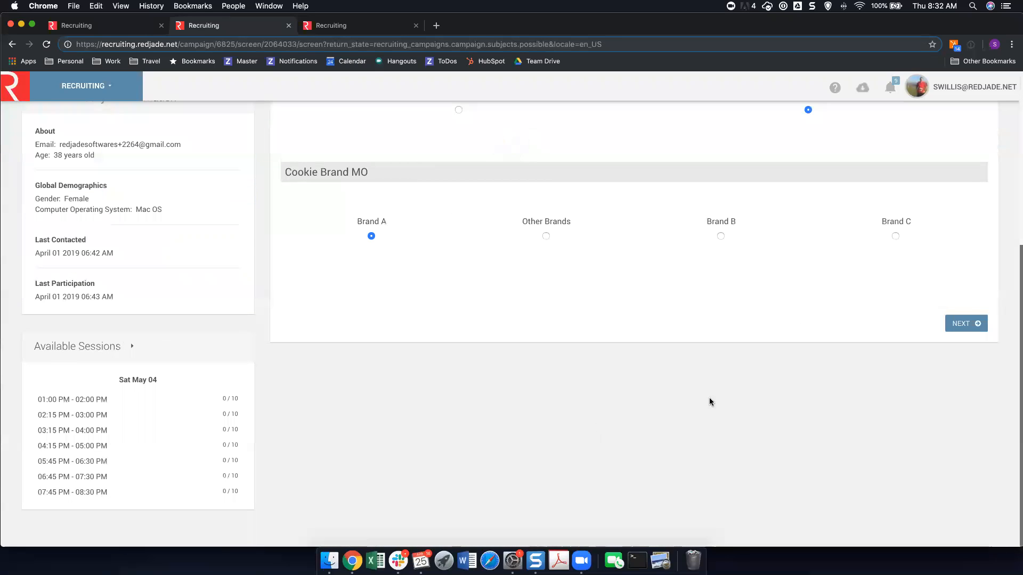
pyautogui.click(966, 323)
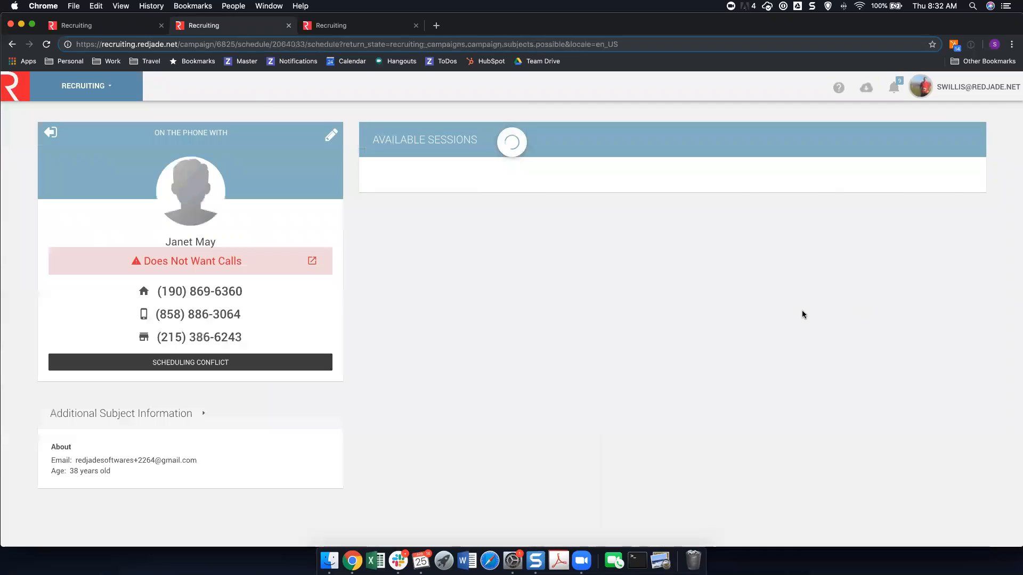
pyautogui.scroll(-2, 543, 309)
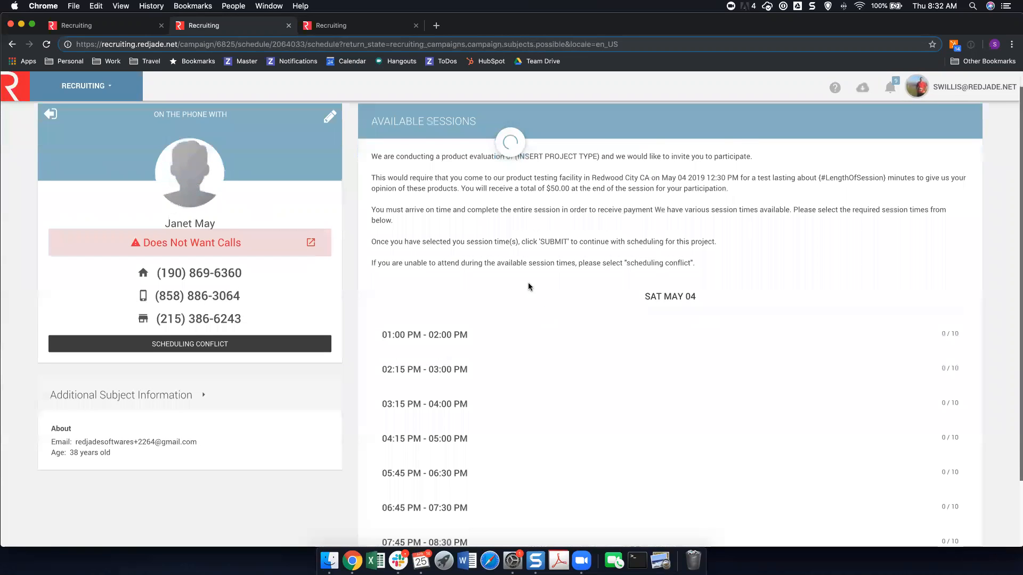
pyautogui.click(452, 329)
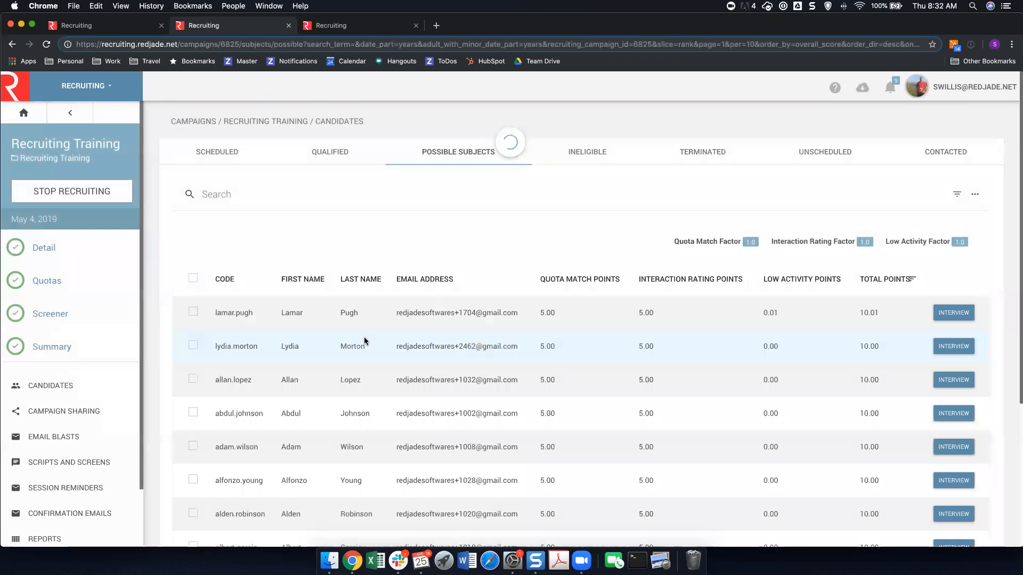
# Stop recruiting for the Recruiting Training campaign and refresh its summary.
pyautogui.click(86, 198)
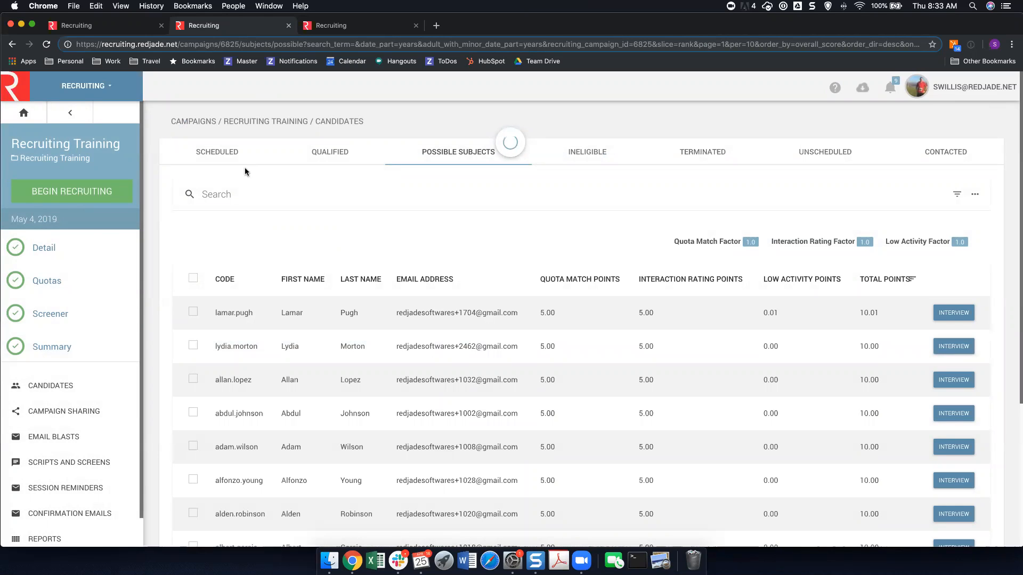
pyautogui.click(48, 343)
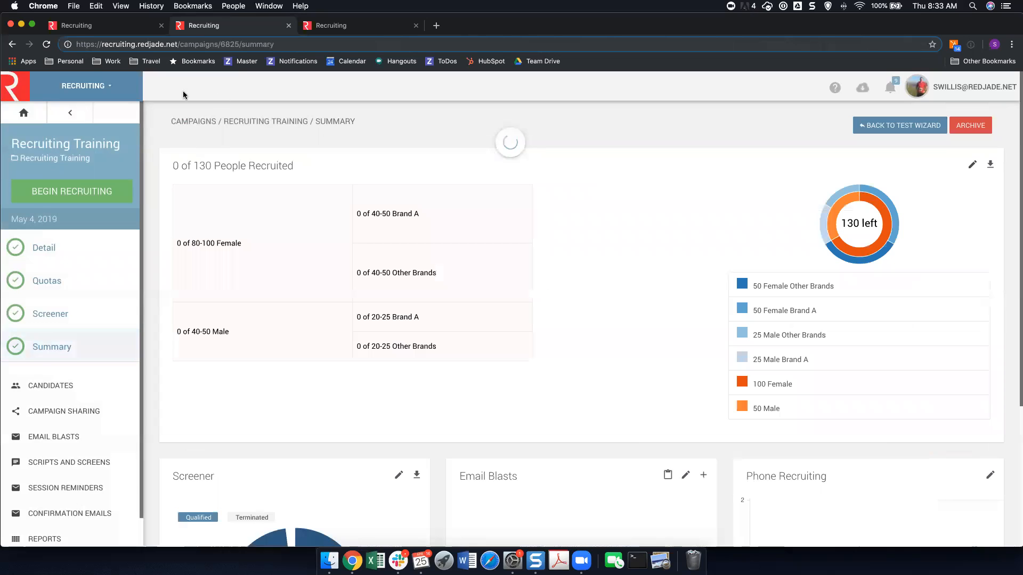
pyautogui.click(46, 44)
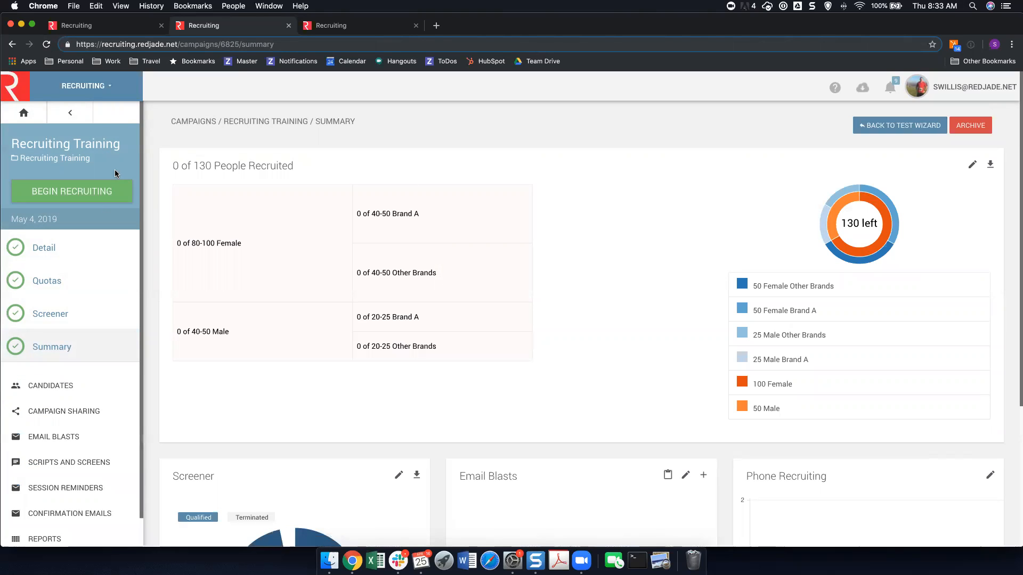
pyautogui.click(47, 44)
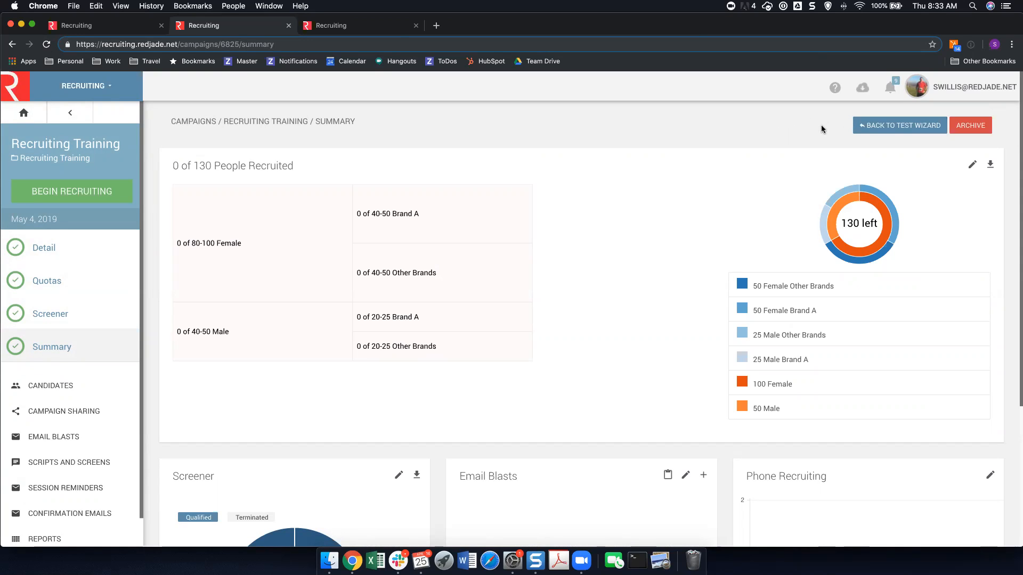
pyautogui.click(46, 46)
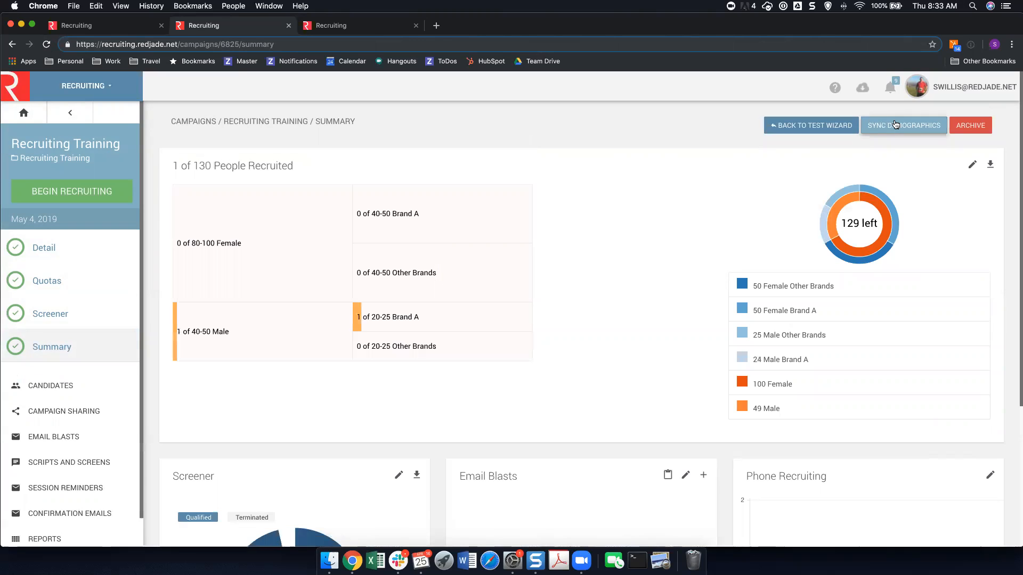
# Synchronize the subjects' Cookie Brand MO and Gender demographics from the Recruiting Training campaign's screener data.
pyautogui.click(895, 125)
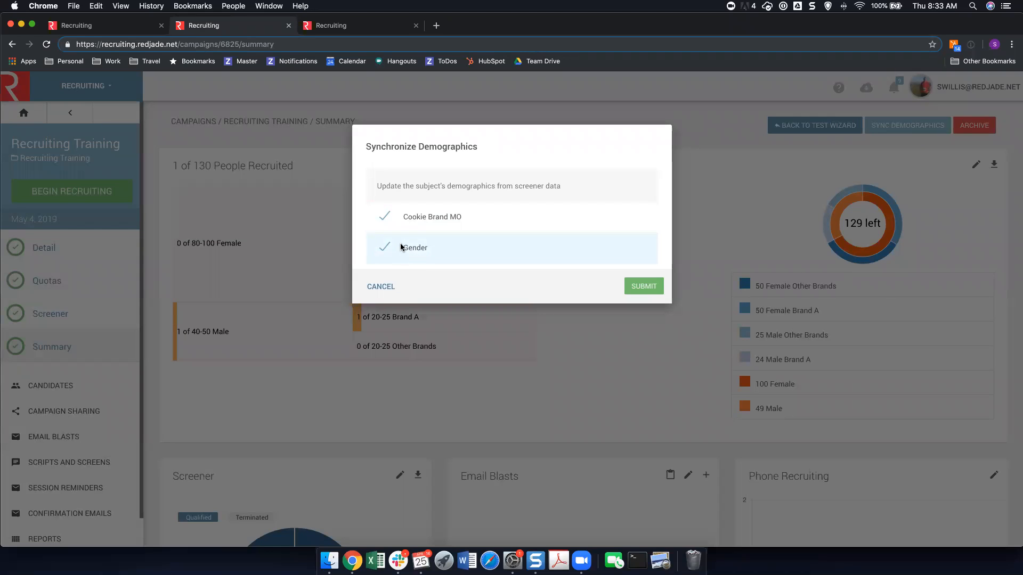
pyautogui.click(638, 288)
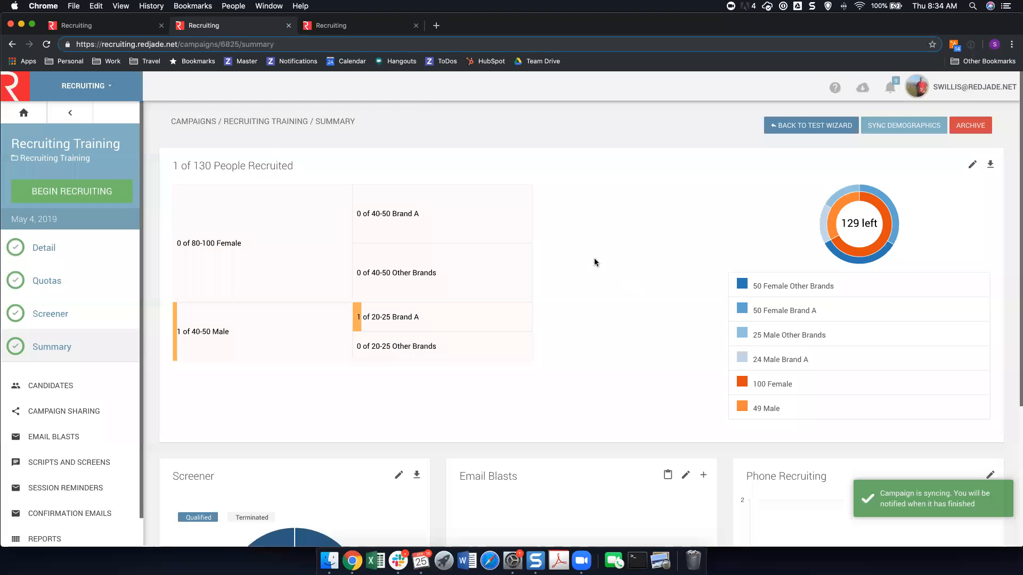
# Search the subjects by the recruited candidate's full name, open that record and examine its demographic categories.
pyautogui.click(332, 28)
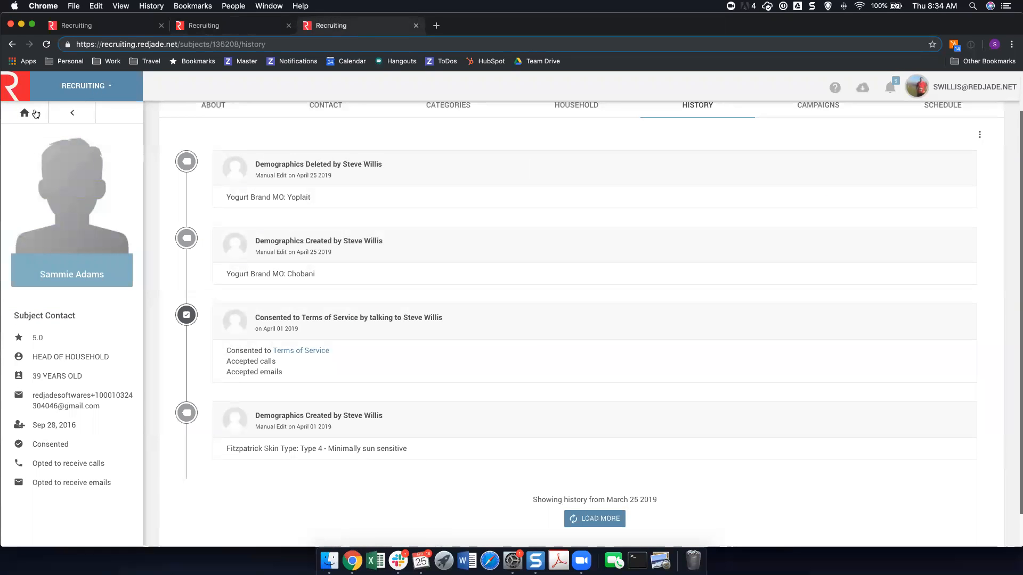
pyautogui.click(25, 112)
pyautogui.click(295, 145)
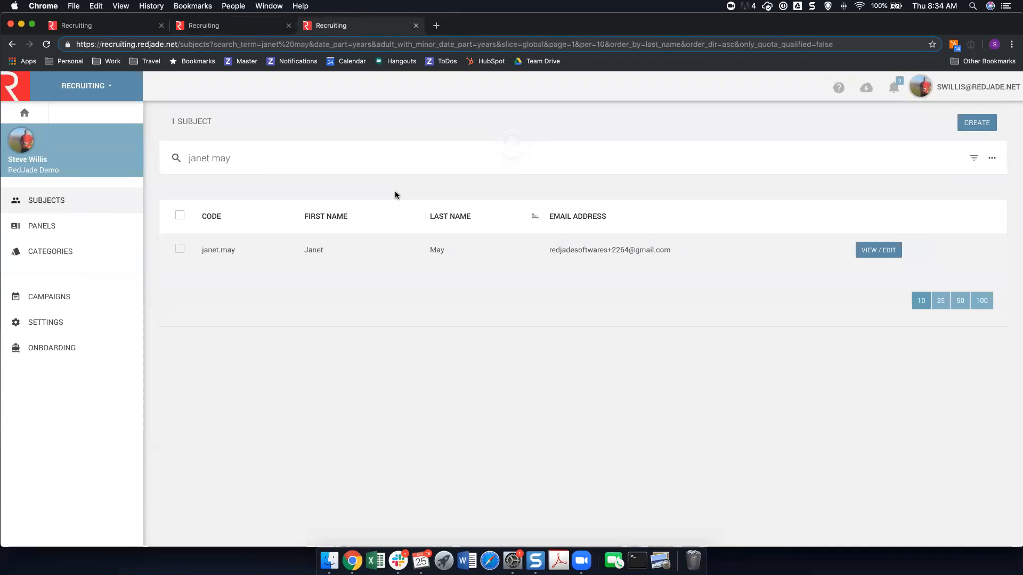
pyautogui.click(859, 250)
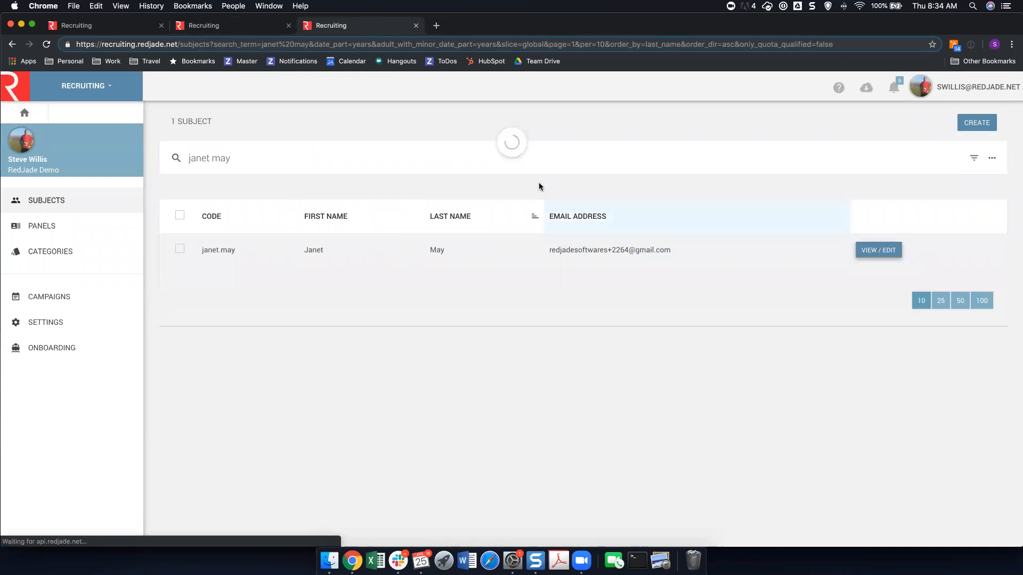
pyautogui.click(466, 155)
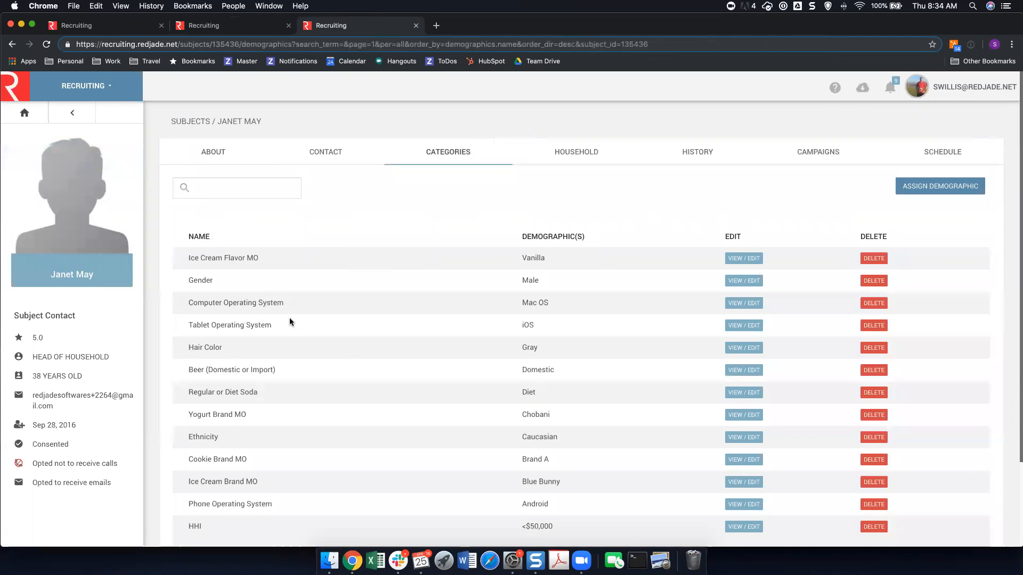
pyautogui.scroll(-1, 320, 319)
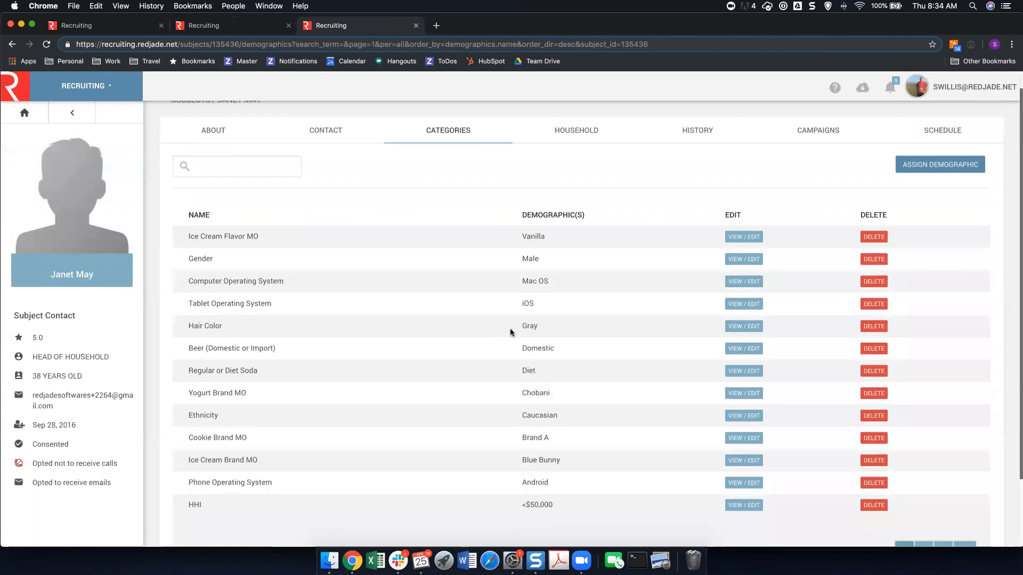